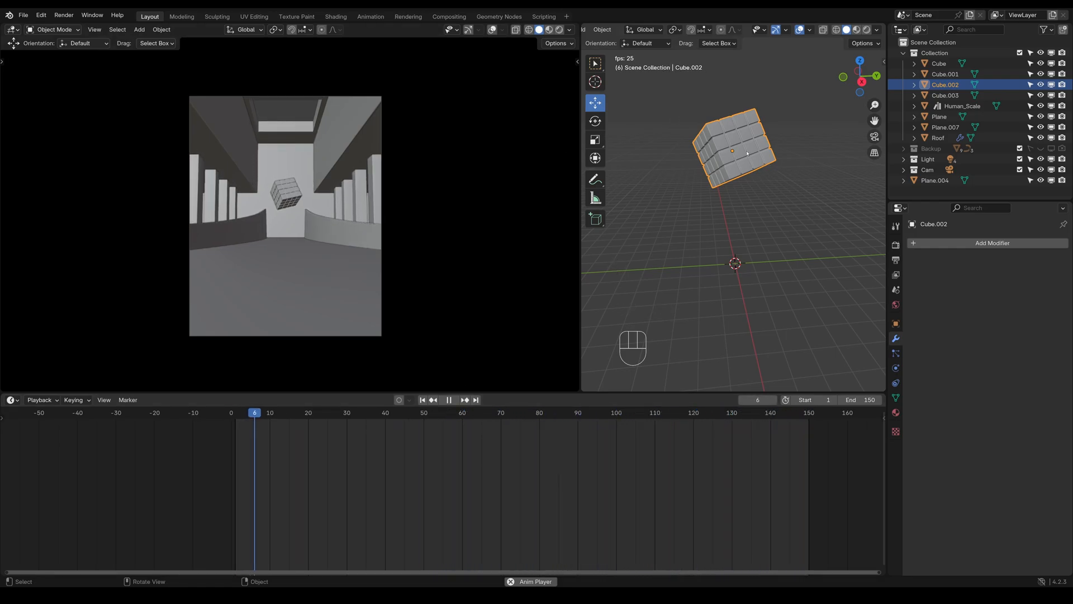
Stop the animation playback and return the timeline to its start at frame 1
{"action": "key", "text": "Escape"}
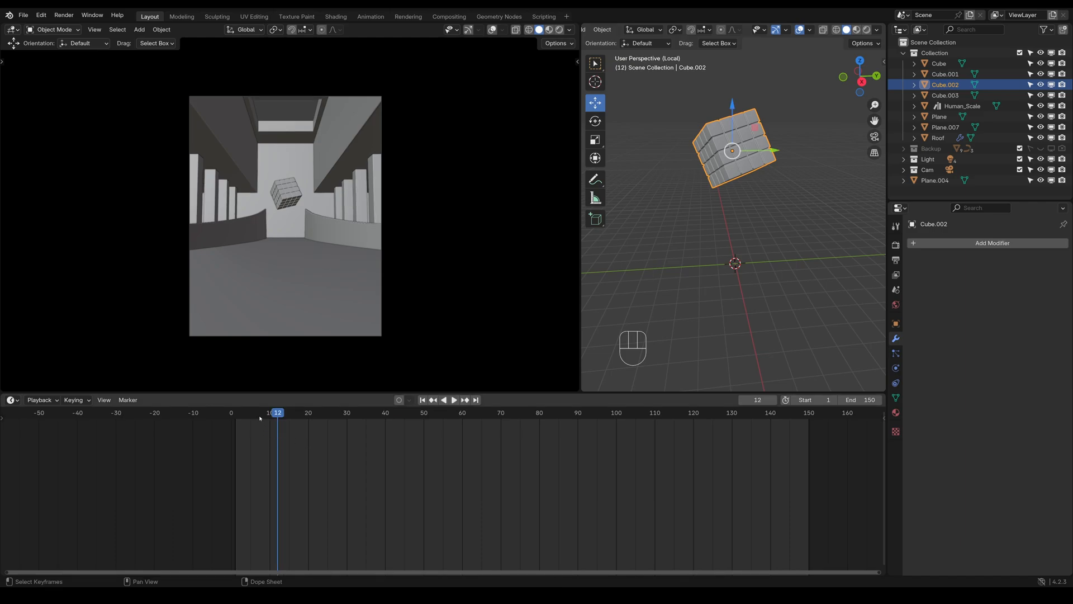
{"action": "left_click", "coordinate": [233, 416]}
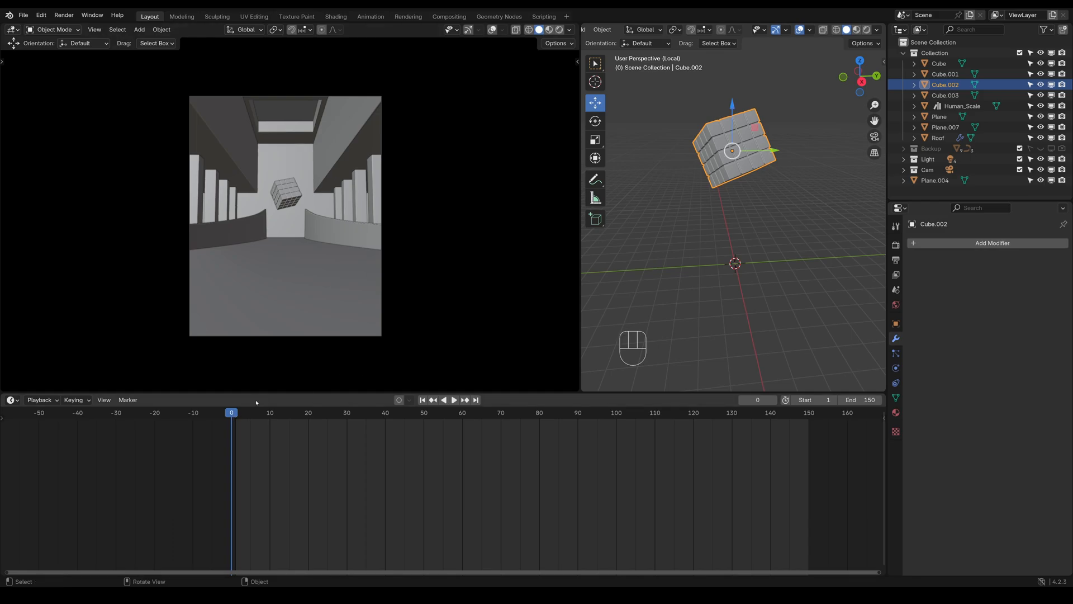
{"action": "key", "text": "space"}
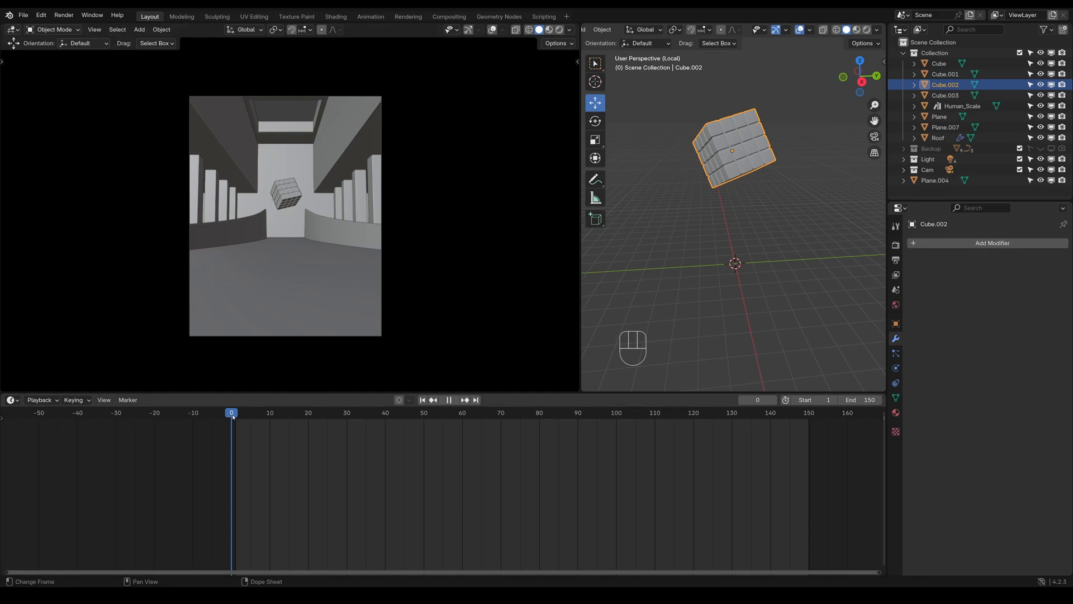
{"action": "key", "text": "space"}
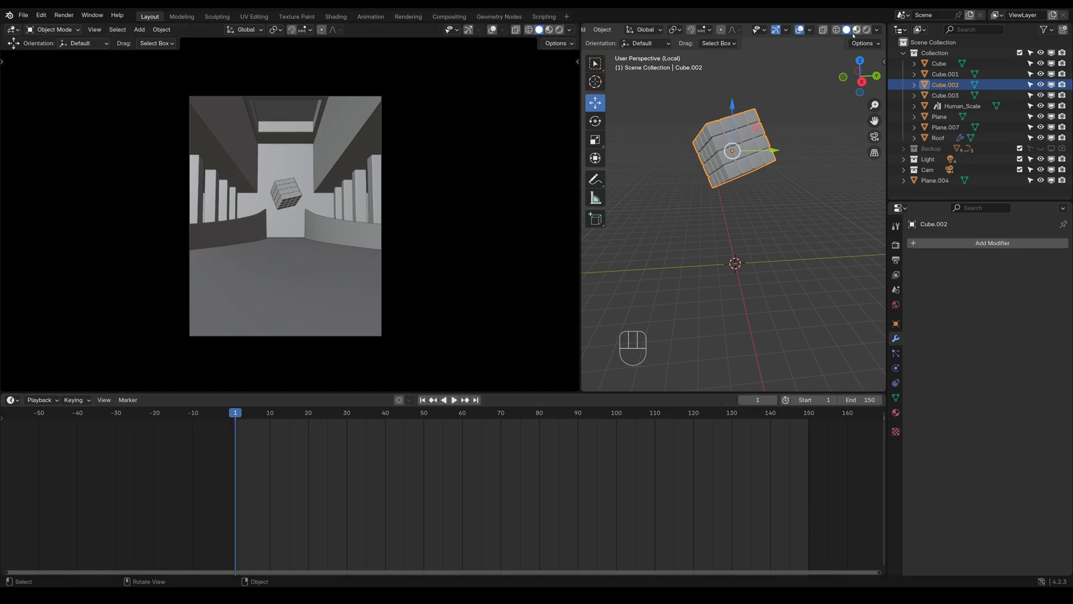
Set the cube's working view to Material Preview shading and the camera view to Rendered shading
{"action": "left_click", "coordinate": [856, 30]}
{"action": "middle_click_drag", "start_coordinate": [718, 206], "coordinate": [751, 229], "text": "shift"}
{"action": "scroll", "coordinate": [708, 285], "scroll_direction": "up", "scroll_amount": 4}
{"action": "left_click", "coordinate": [560, 31]}
{"action": "scroll", "coordinate": [753, 245], "scroll_direction": "up", "scroll_amount": 3}
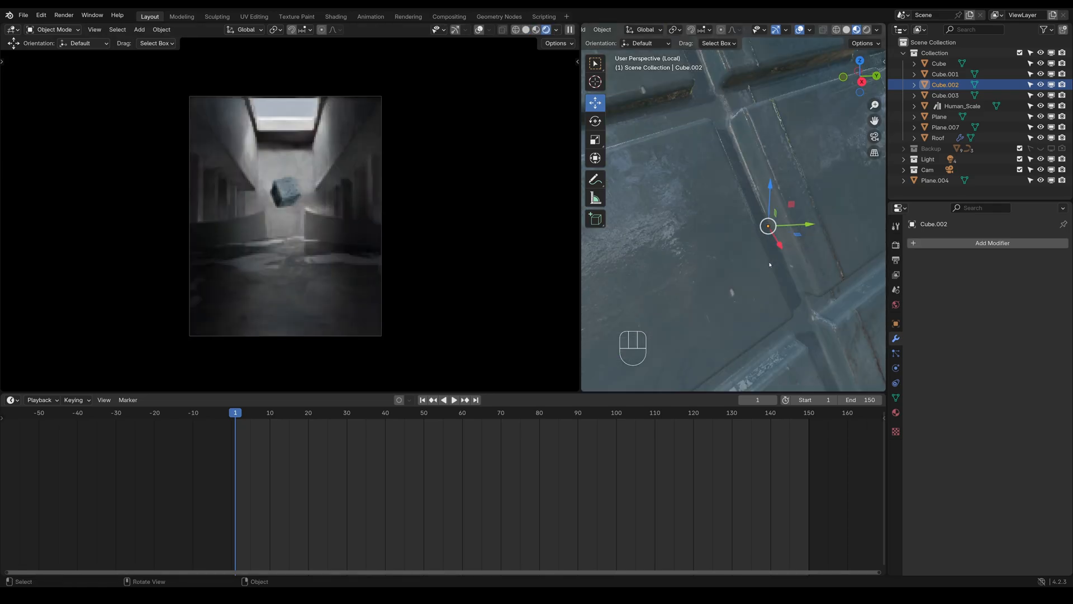
In Edit Mode, select the small star-shaped faces at the groove junctions on one side of the cube
{"action": "key", "text": "Tab"}
{"action": "scroll", "coordinate": [752, 245], "scroll_direction": "up", "scroll_amount": 3}
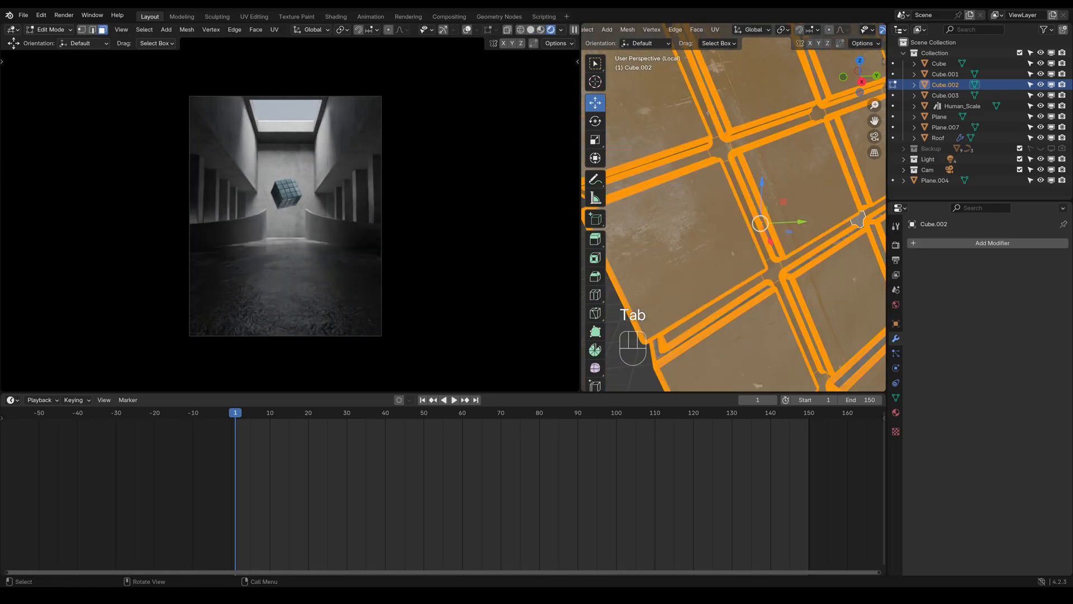
{"action": "left_click", "coordinate": [723, 152]}
{"action": "middle_click_drag", "start_coordinate": [724, 152], "coordinate": [730, 120]}
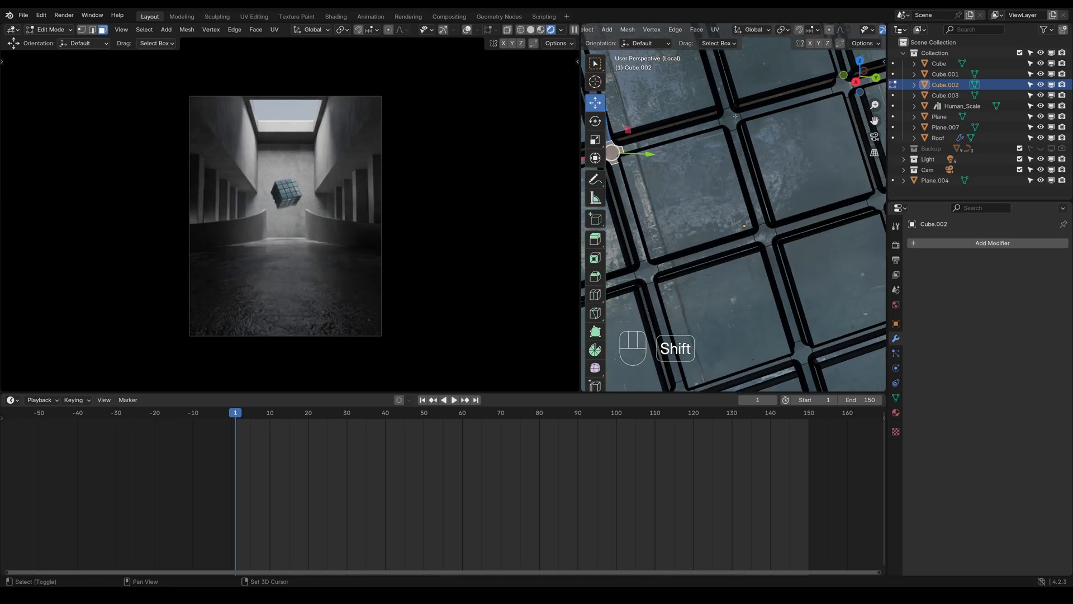
{"action": "left_click", "coordinate": [730, 119], "text": "shift"}
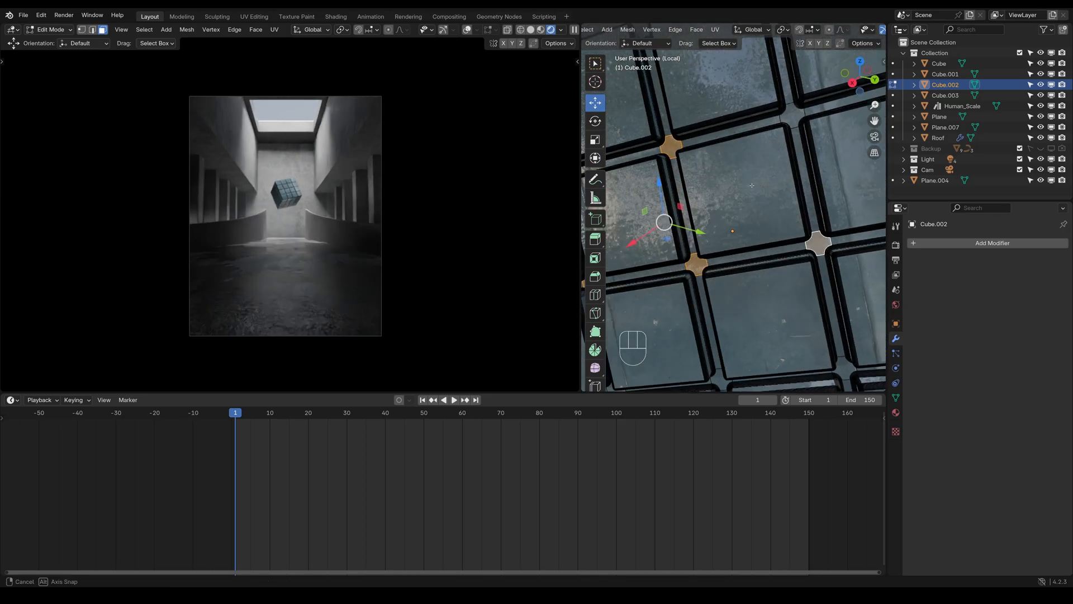
{"action": "mouse_move", "coordinate": [805, 224]}
{"action": "middle_mouse_down"}
{"action": "mouse_move", "coordinate": [822, 233]}
{"action": "mouse_move", "coordinate": [792, 233]}
{"action": "mouse_move", "coordinate": [799, 224]}
{"action": "middle_mouse_up"}
{"action": "left_click", "coordinate": [815, 120], "text": "shift"}
{"action": "scroll", "coordinate": [785, 240], "scroll_direction": "down", "scroll_amount": 3}
{"action": "scroll", "coordinate": [799, 224], "scroll_direction": "up", "scroll_amount": 3}
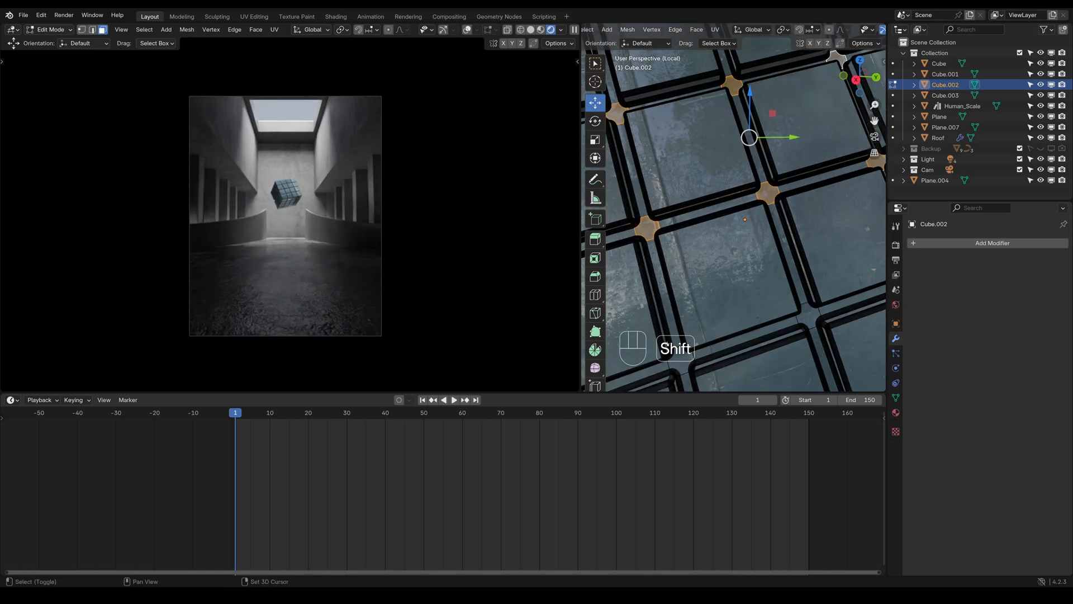
{"action": "middle_click_drag", "start_coordinate": [760, 349], "coordinate": [802, 276], "text": "shift"}
{"action": "left_click", "coordinate": [726, 282], "text": "shift"}
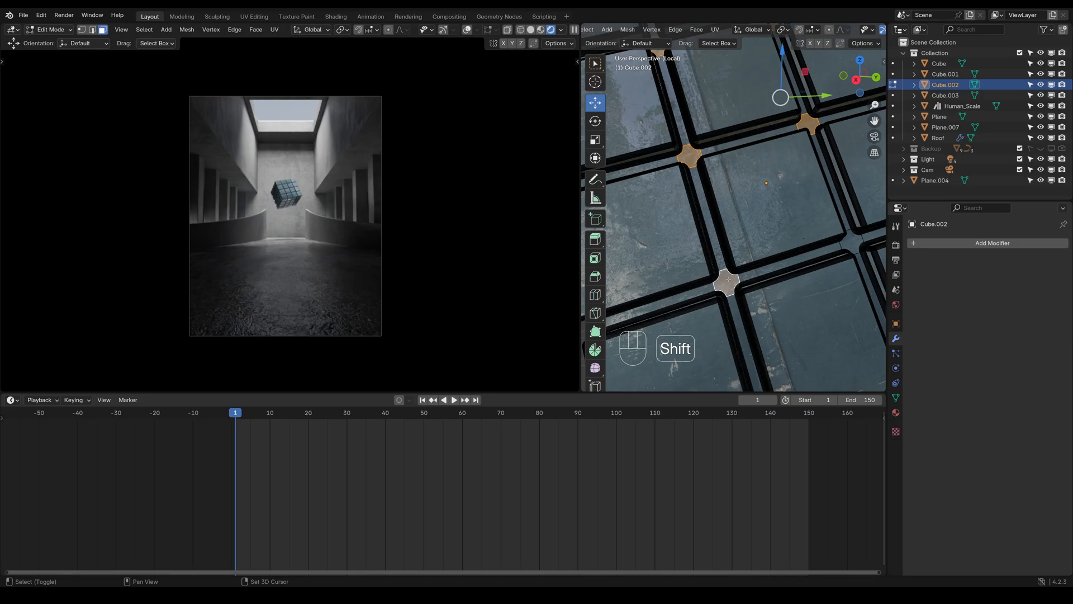
{"action": "left_click", "coordinate": [851, 243], "text": "shift"}
{"action": "scroll", "coordinate": [850, 275], "scroll_direction": "down", "scroll_amount": 4}
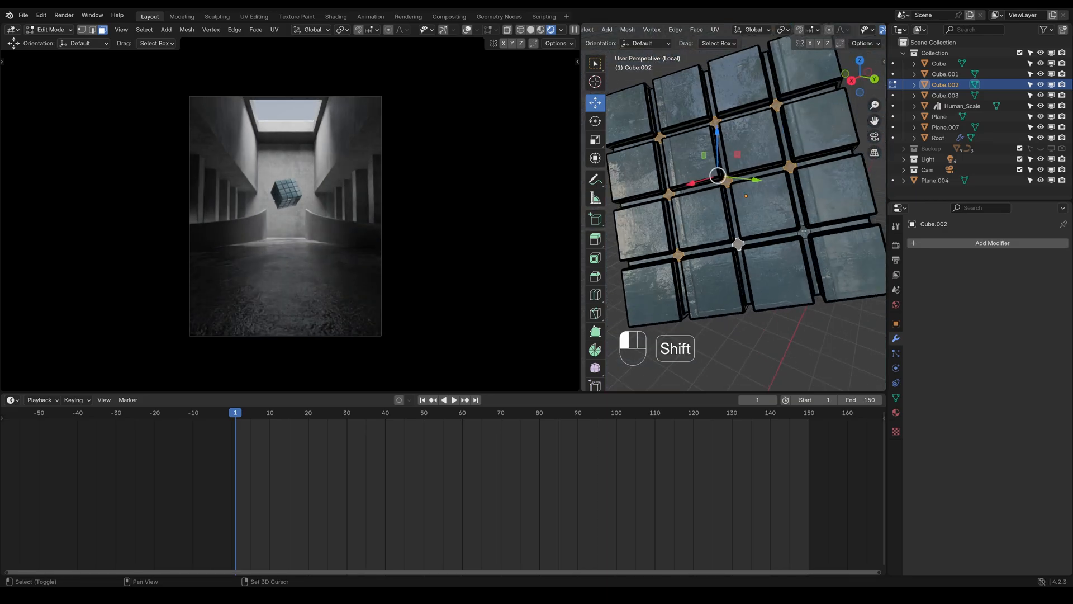
Try to extend the selection to similar faces by Normal, and undo it
{"action": "middle_click_drag", "start_coordinate": [805, 235], "coordinate": [760, 237]}
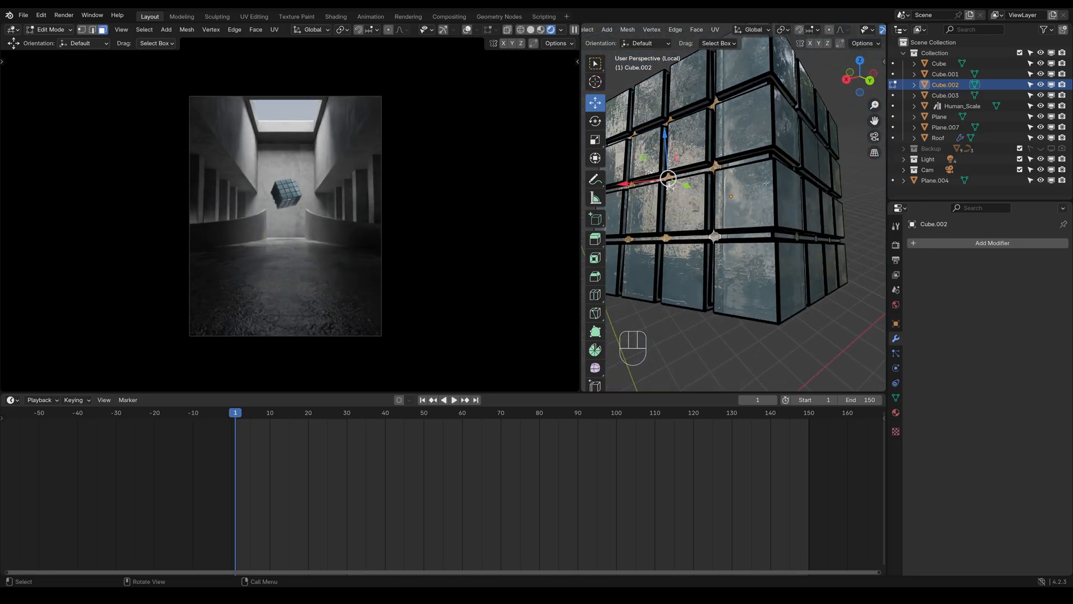
{"action": "scroll", "coordinate": [617, 29], "scroll_direction": "up", "scroll_amount": 5}
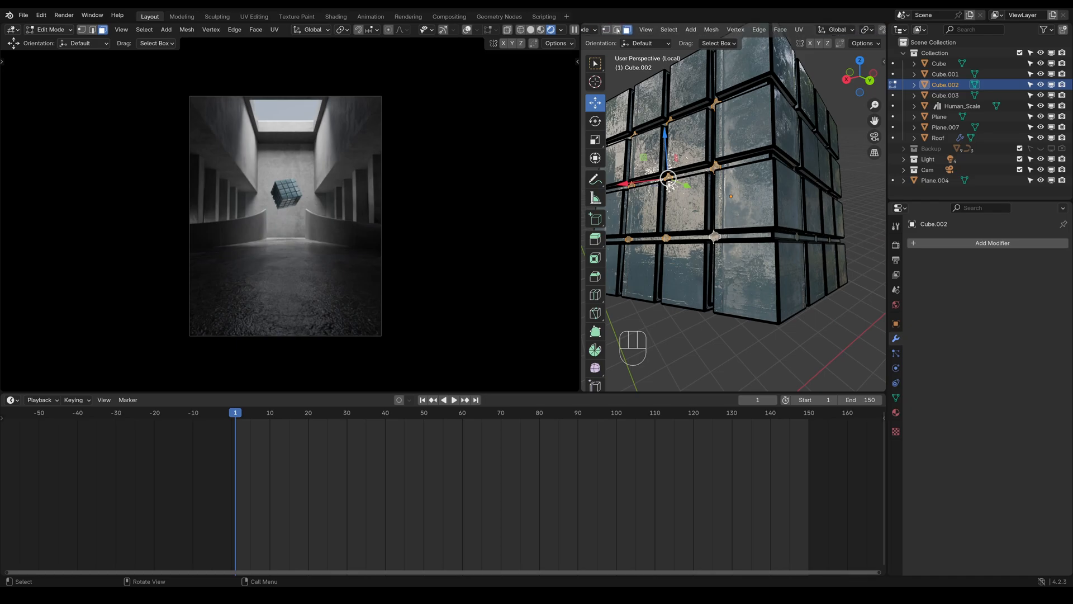
{"action": "left_click", "coordinate": [669, 29]}
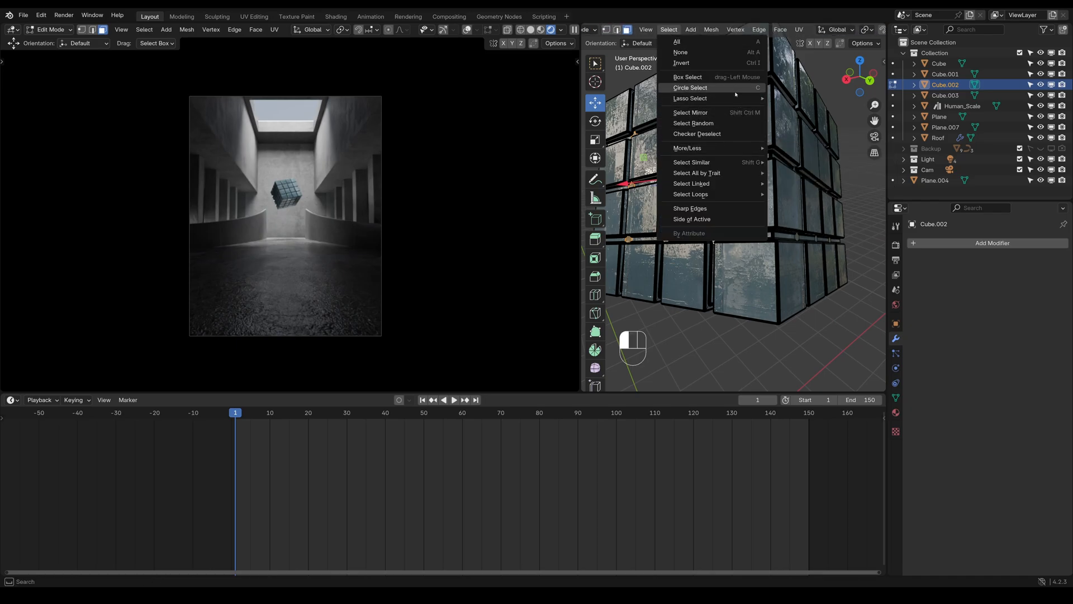
{"action": "mouse_move", "coordinate": [718, 160]}
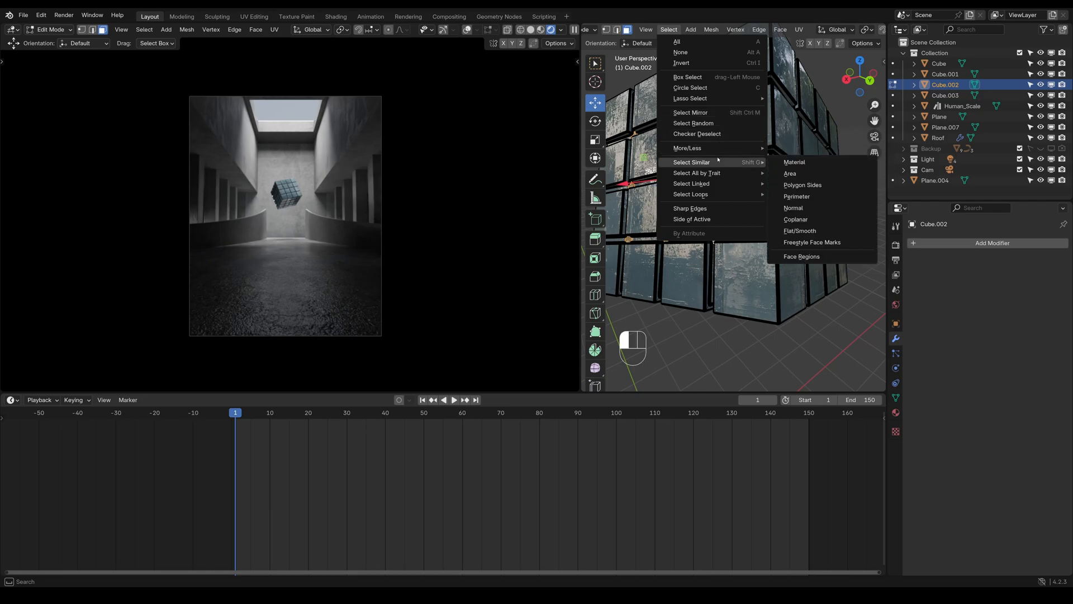
{"action": "left_click", "coordinate": [818, 209]}
{"action": "key", "text": "ctrl+z"}
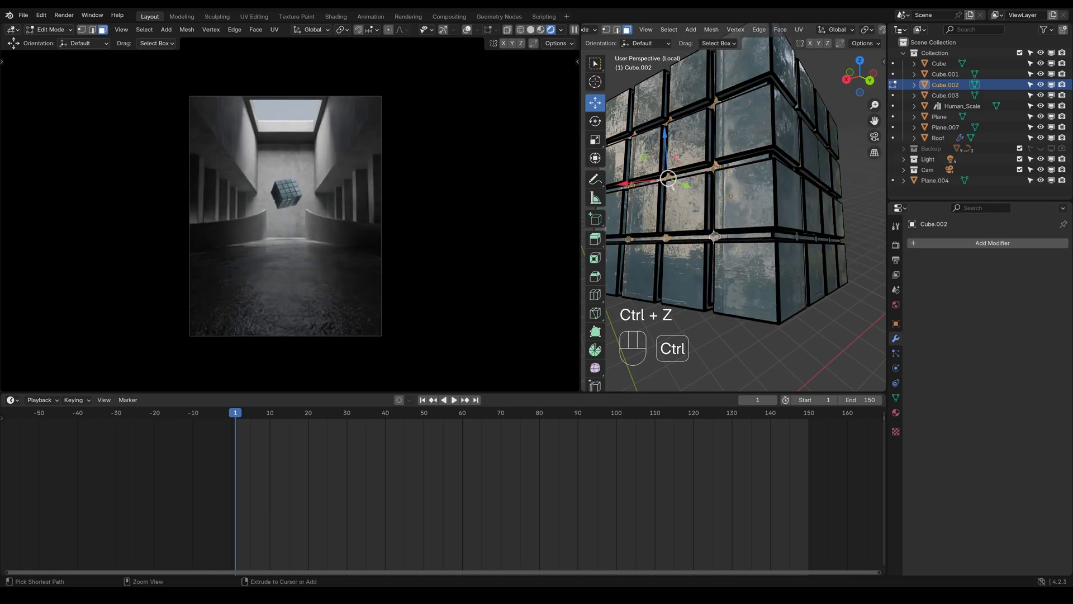
Try to extend the selection to similar faces by Area, and undo it
{"action": "left_click", "coordinate": [668, 30]}
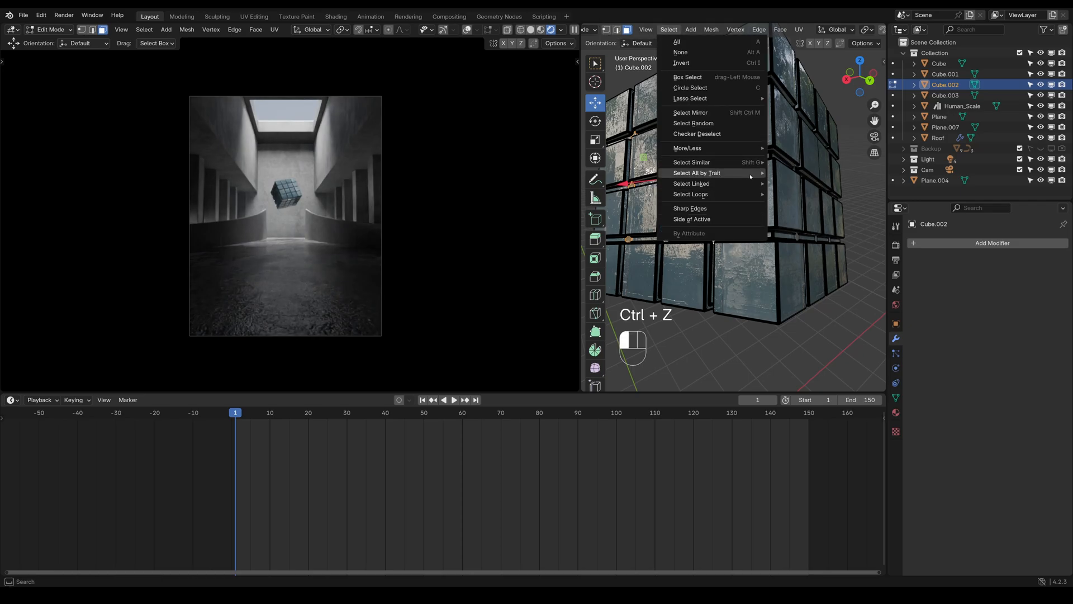
{"action": "mouse_move", "coordinate": [726, 162]}
{"action": "left_click", "coordinate": [818, 175]}
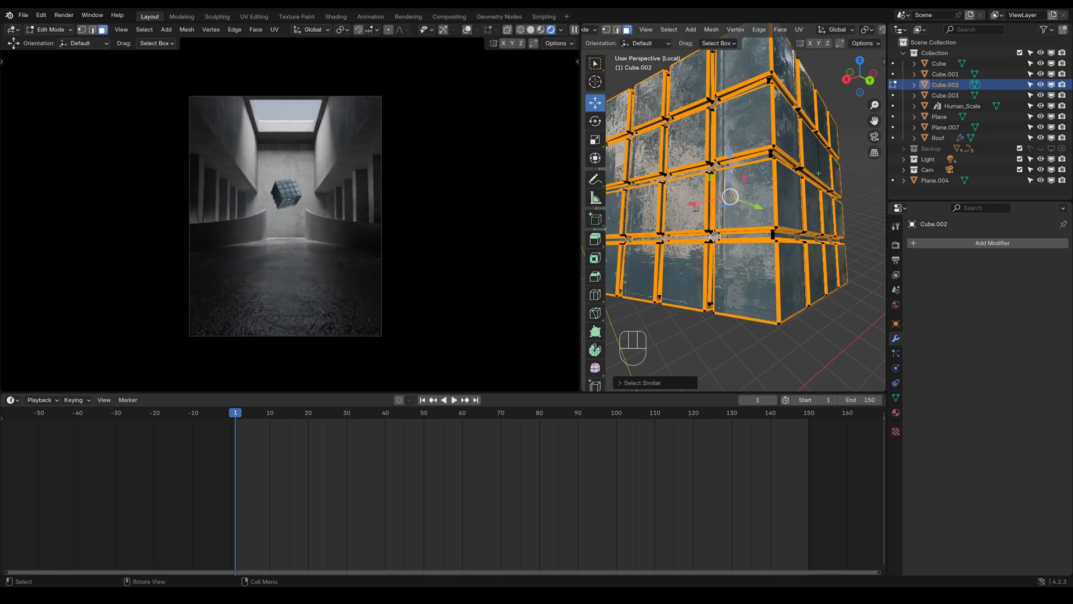
{"action": "key", "text": "ctrl+z"}
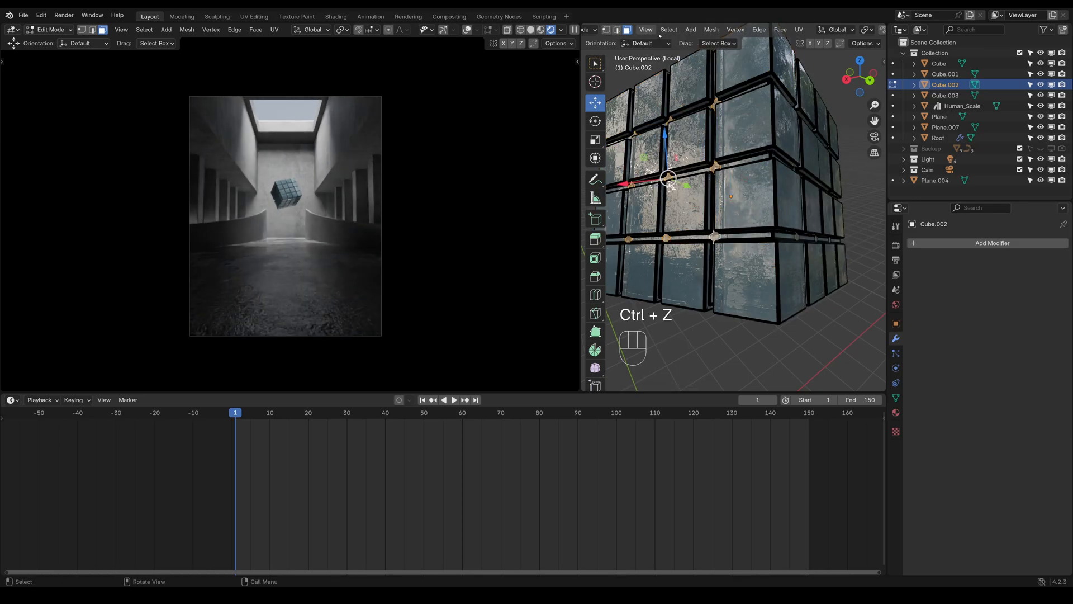
Extend the selection to all star-shaped faces of the cube by selecting similar faces by Polygon Sides
{"action": "left_click", "coordinate": [668, 30]}
{"action": "mouse_move", "coordinate": [748, 162]}
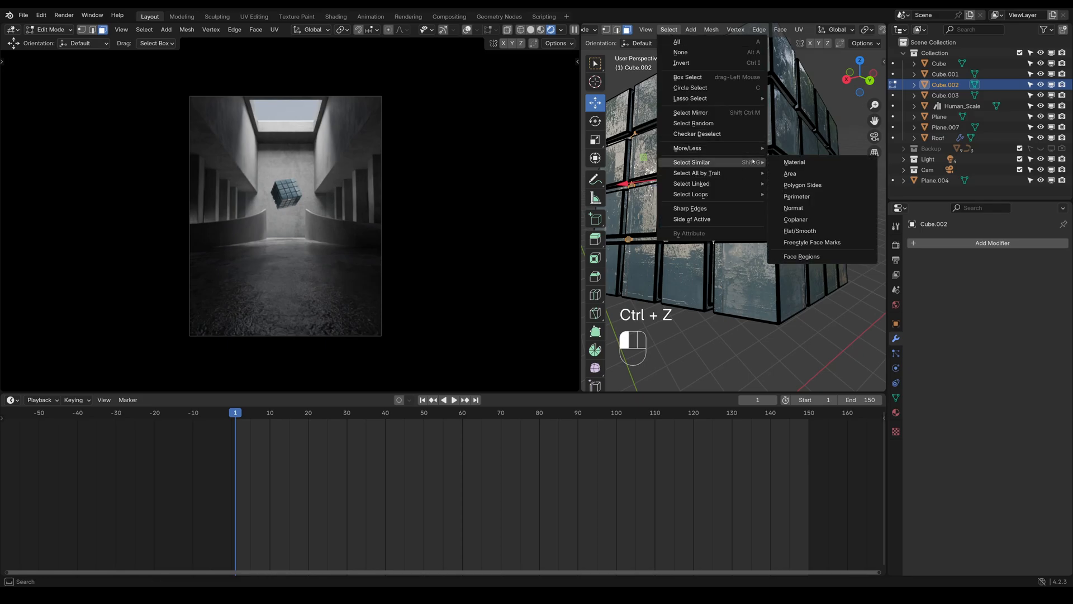
{"action": "left_click", "coordinate": [802, 185]}
{"action": "middle_click_drag", "start_coordinate": [803, 185], "coordinate": [630, 219]}
{"action": "scroll", "coordinate": [739, 248], "scroll_direction": "up", "scroll_amount": 2}
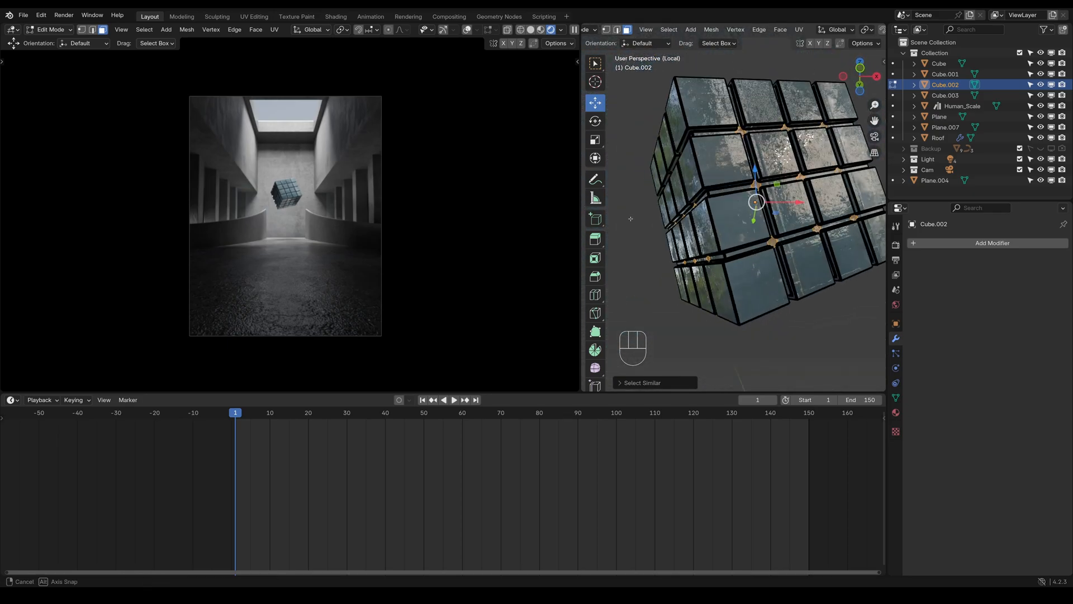
Add a second material slot for the selected faces, load Cube_metal into it and make it an independent copy
{"action": "left_click", "coordinate": [896, 412]}
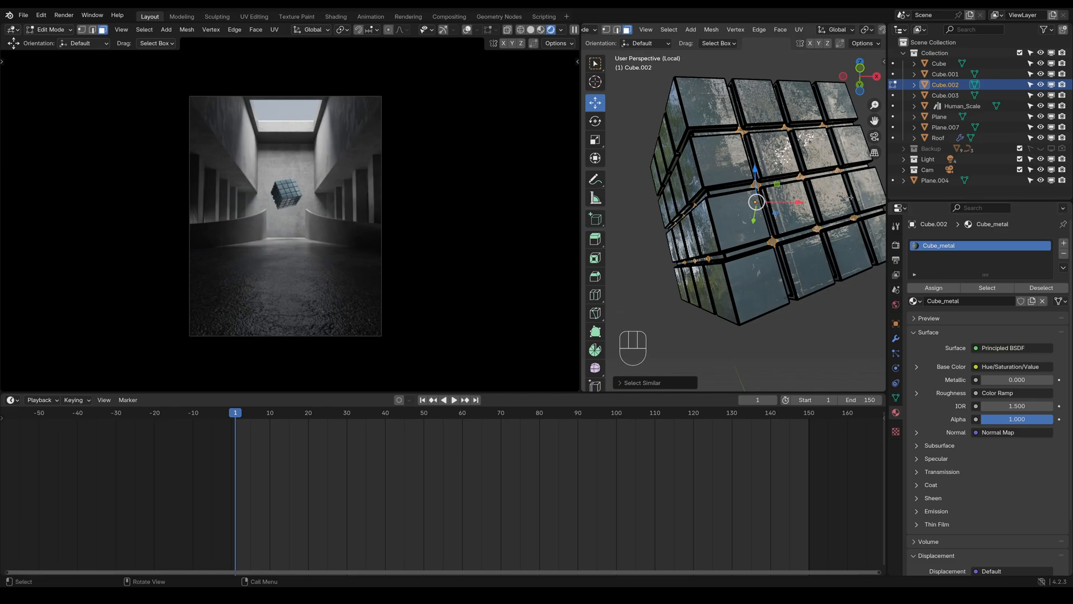
{"action": "left_click", "coordinate": [1063, 243]}
{"action": "left_click", "coordinate": [916, 318]}
{"action": "left_click", "coordinate": [933, 342]}
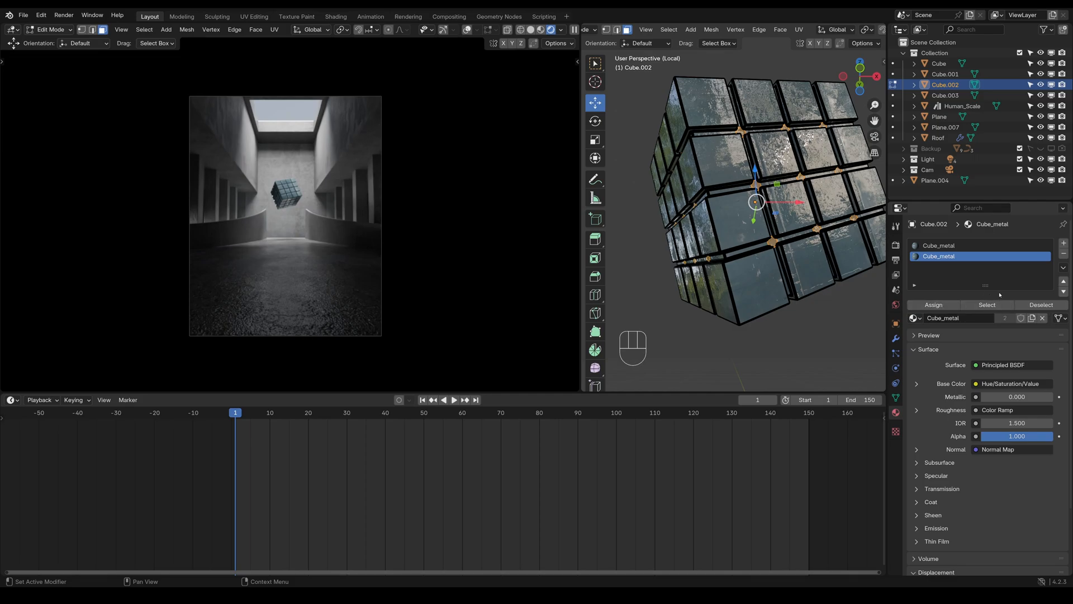
{"action": "left_click", "coordinate": [1031, 318]}
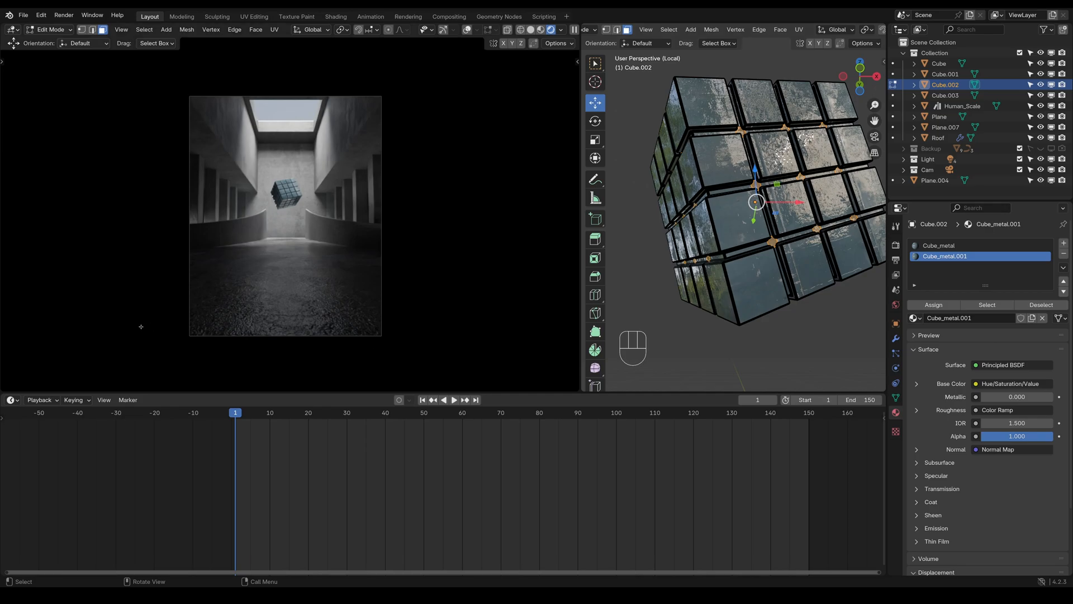
Replace the timeline with the Shader Editor and bring the copied material's Principled BSDF node into view
{"action": "left_click", "coordinate": [12, 399]}
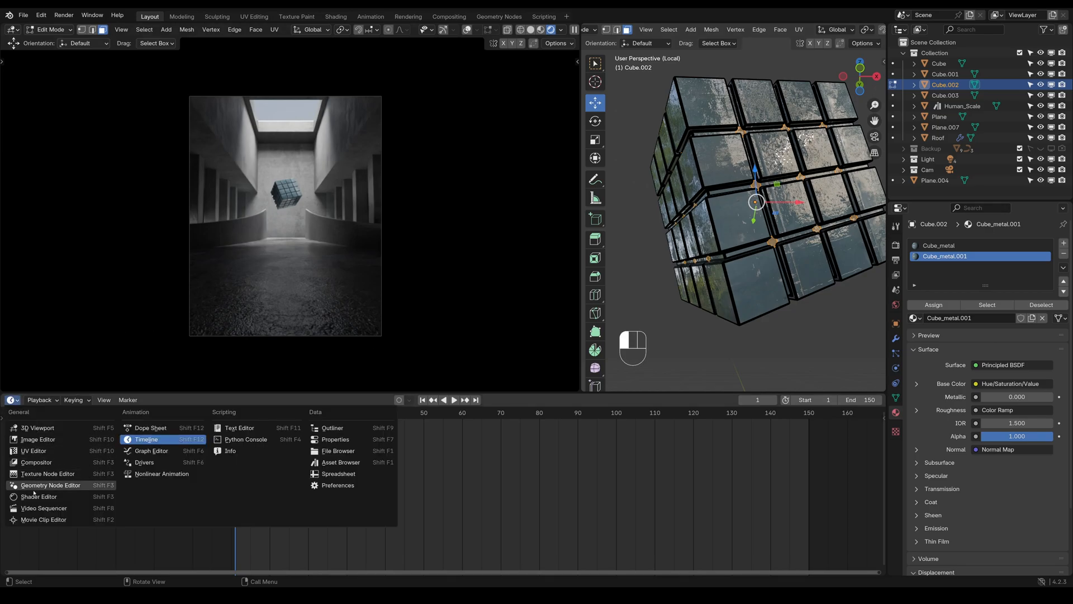
{"action": "left_click", "coordinate": [34, 495]}
{"action": "scroll", "coordinate": [417, 445], "scroll_direction": "down", "scroll_amount": 4}
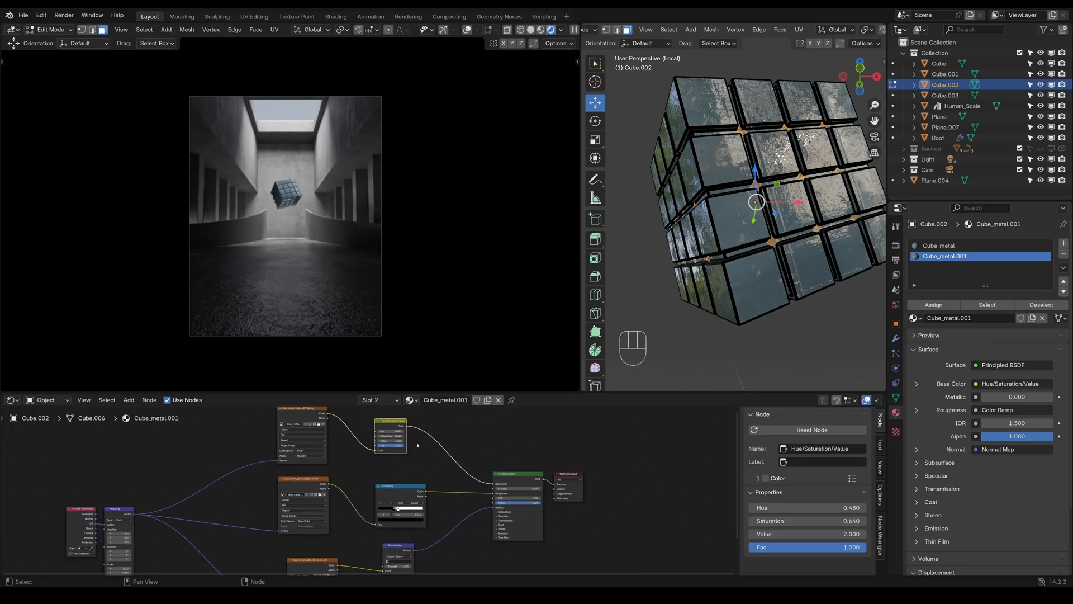
{"action": "scroll", "coordinate": [417, 445], "scroll_direction": "down", "scroll_amount": 2}
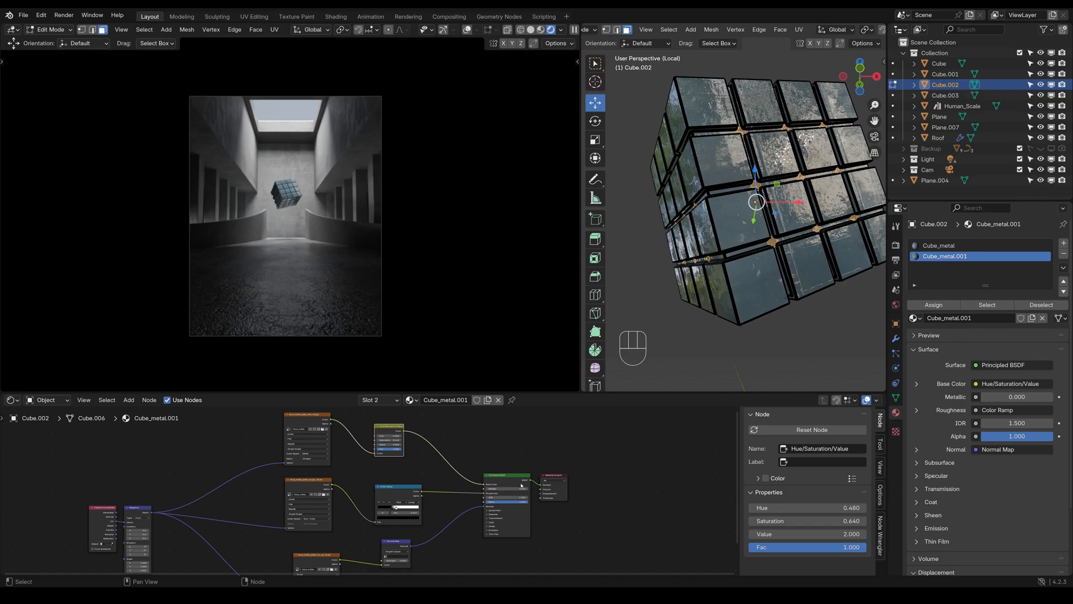
{"action": "scroll", "coordinate": [521, 485], "scroll_direction": "up", "scroll_amount": 3}
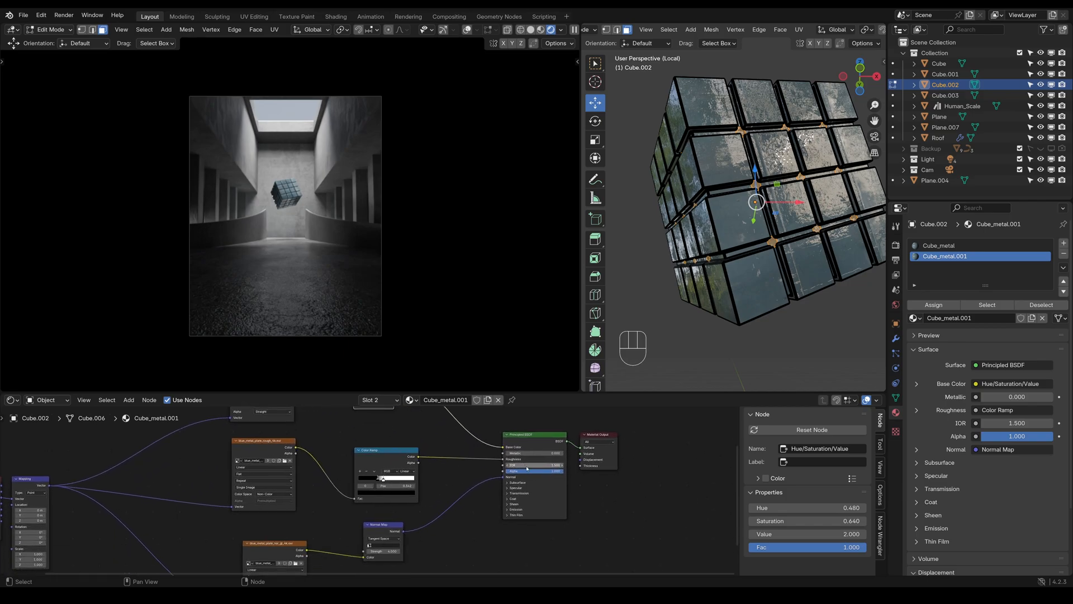
Expand the Principled BSDF's Emission settings and connect the Hue/Saturation/Value colour output to the Emission Color input
{"action": "left_click", "coordinate": [507, 510]}
{"action": "middle_click_drag", "start_coordinate": [506, 503], "coordinate": [499, 551]}
{"action": "left_click", "coordinate": [390, 425]}
{"action": "left_click_drag", "start_coordinate": [390, 425], "coordinate": [497, 506]}
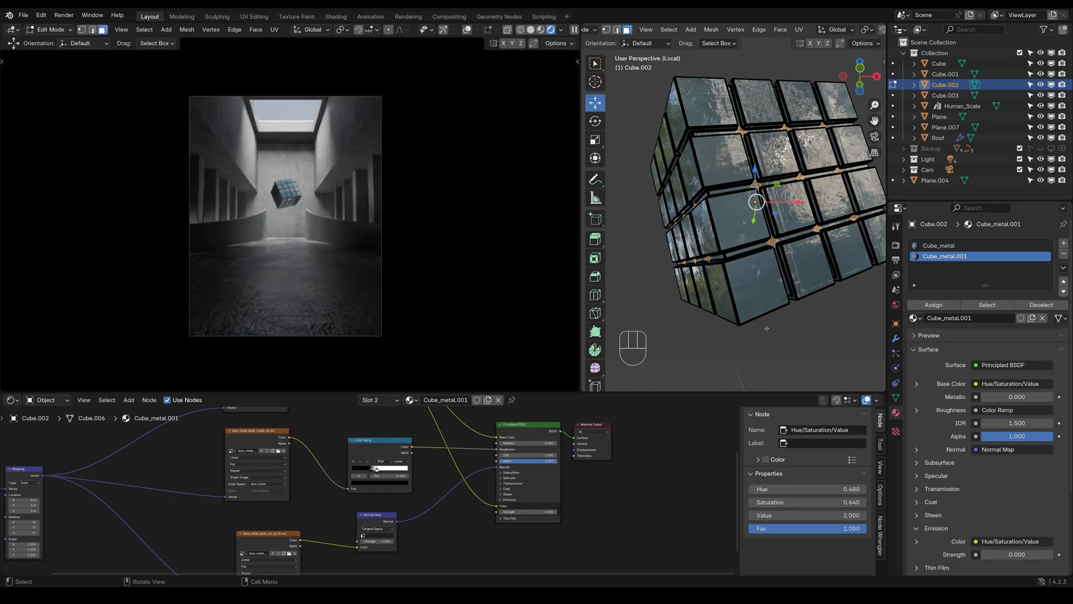
Return to Object Mode and set the copied material's emission strength to 19.5
{"action": "key", "text": "Tab"}
{"action": "scroll", "coordinate": [757, 351], "scroll_direction": "up", "scroll_amount": 6}
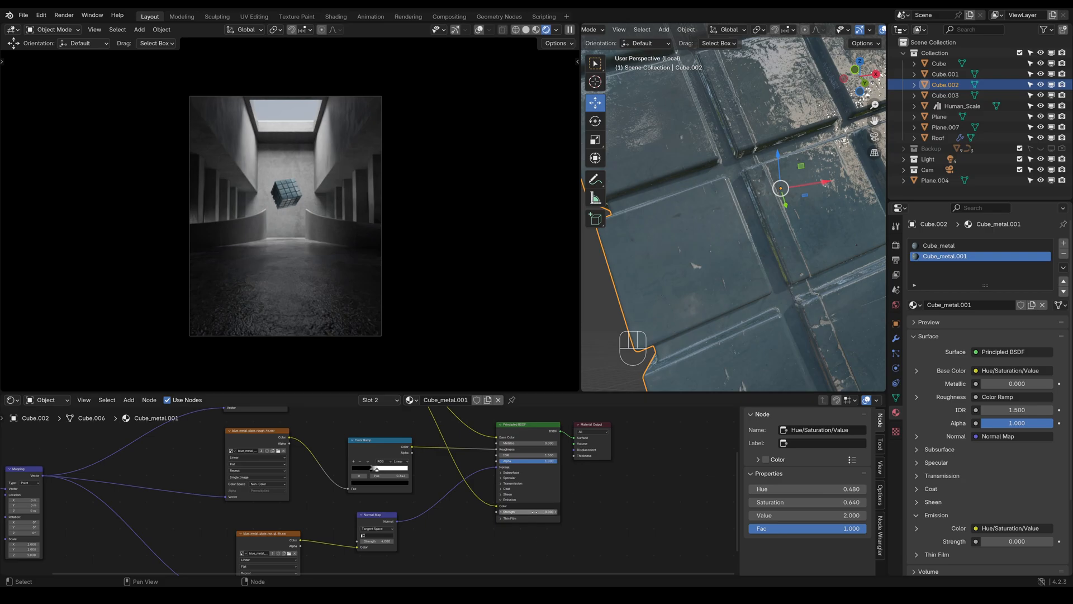
{"action": "left_click_drag", "start_coordinate": [545, 511], "coordinate": [653, 511]}
{"action": "scroll", "coordinate": [320, 298], "scroll_direction": "up", "scroll_amount": 3}
{"action": "scroll", "coordinate": [319, 298], "scroll_direction": "up", "scroll_amount": 3}
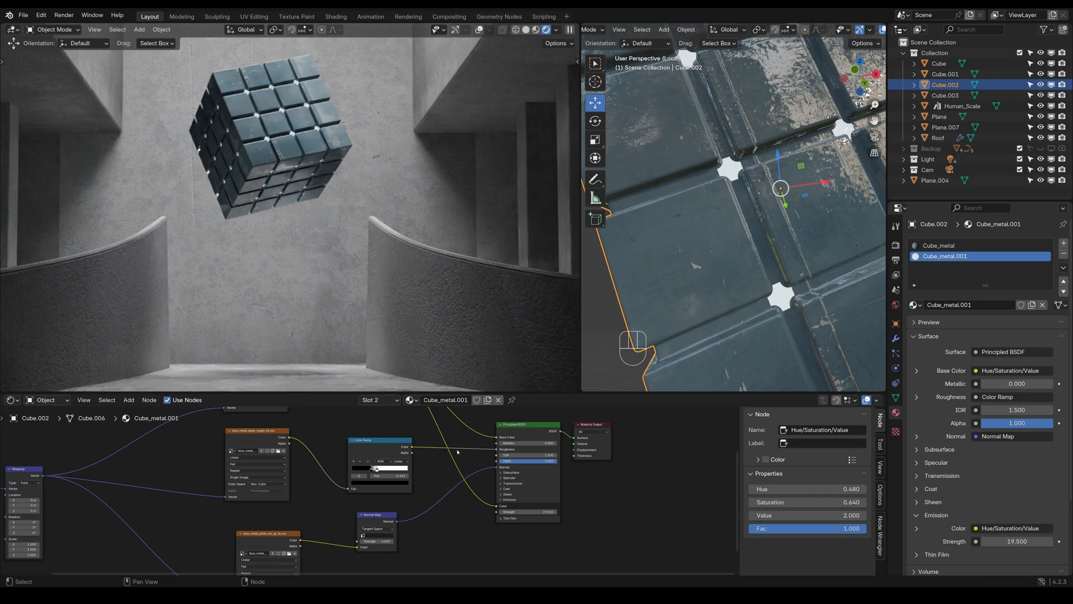
Set the emission strength to 270.8 and check the glow on the cube in the rendered camera view
{"action": "mouse_move", "coordinate": [540, 510]}
{"action": "left_mouse_down"}
{"action": "mouse_move", "coordinate": [626, 510]}
{"action": "mouse_move", "coordinate": [531, 510]}
{"action": "left_mouse_up"}
{"action": "scroll", "coordinate": [312, 198], "scroll_direction": "down", "scroll_amount": 5}
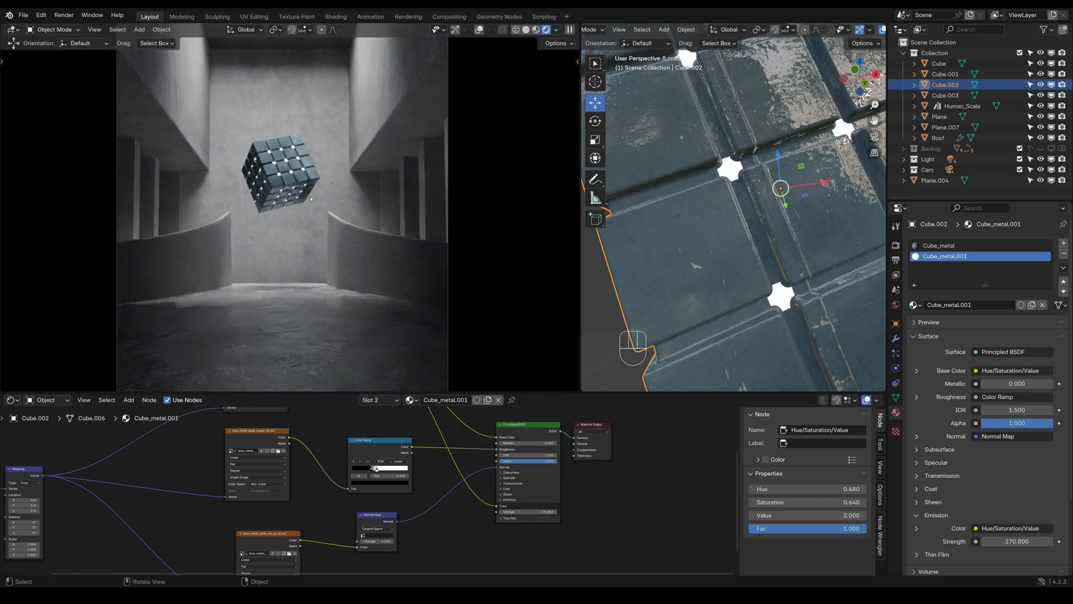
{"action": "scroll", "coordinate": [311, 199], "scroll_direction": "up", "scroll_amount": 8}
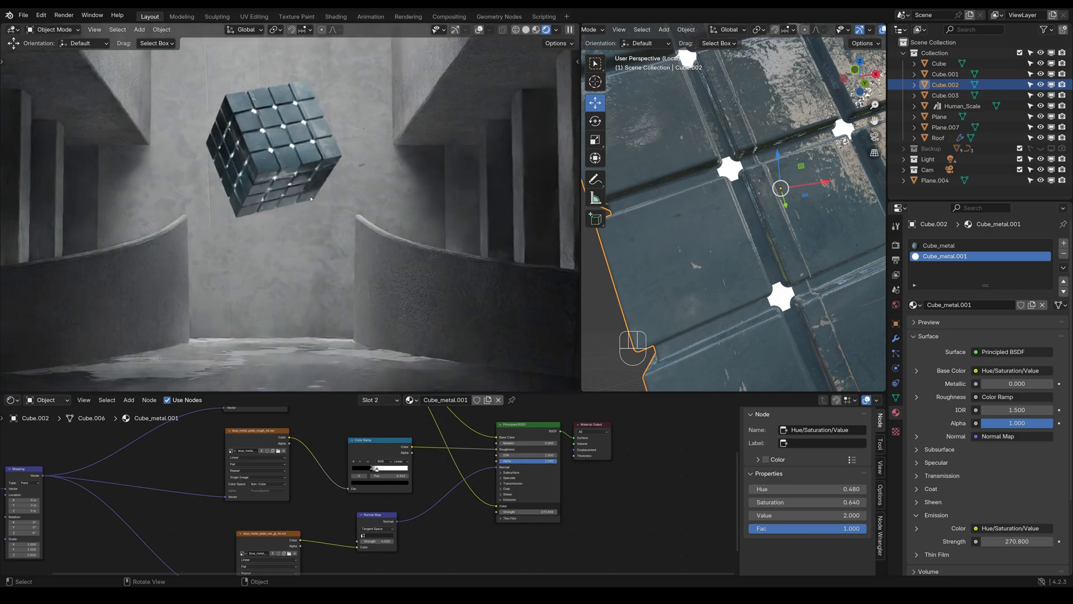
{"action": "key", "text": "shift"}
{"action": "middle_click_drag", "start_coordinate": [287, 176], "coordinate": [364, 357], "text": "shift"}
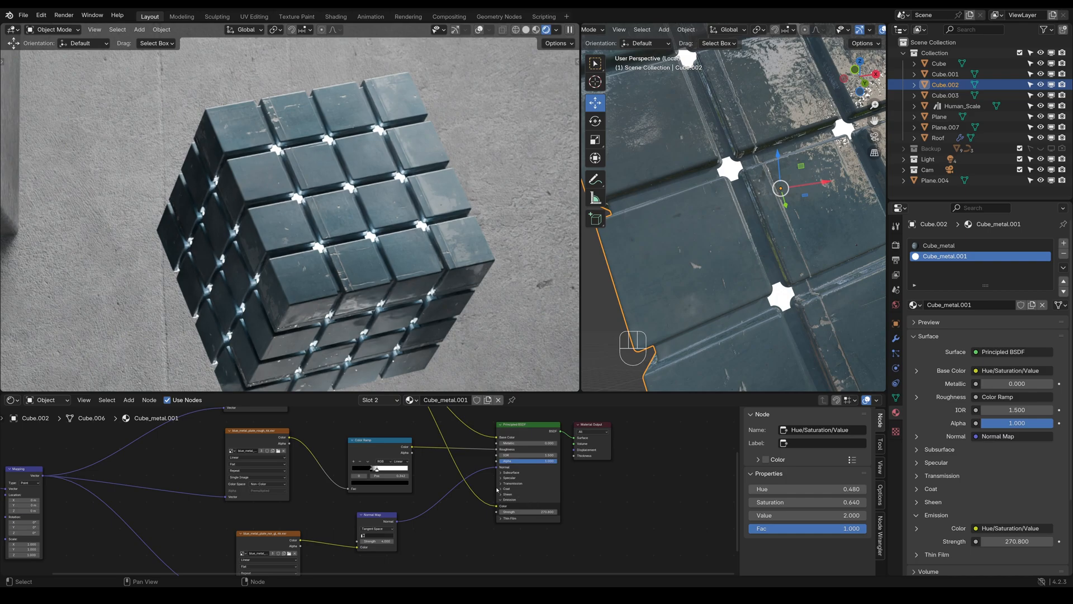
Set the emission strength to 32.9 and check the cube in the rendered view from afar and close up
{"action": "mouse_move", "coordinate": [528, 511]}
{"action": "left_mouse_down"}
{"action": "mouse_move", "coordinate": [500, 511]}
{"action": "mouse_move", "coordinate": [510, 511]}
{"action": "left_mouse_up"}
{"action": "scroll", "coordinate": [396, 260], "scroll_direction": "down", "scroll_amount": 5}
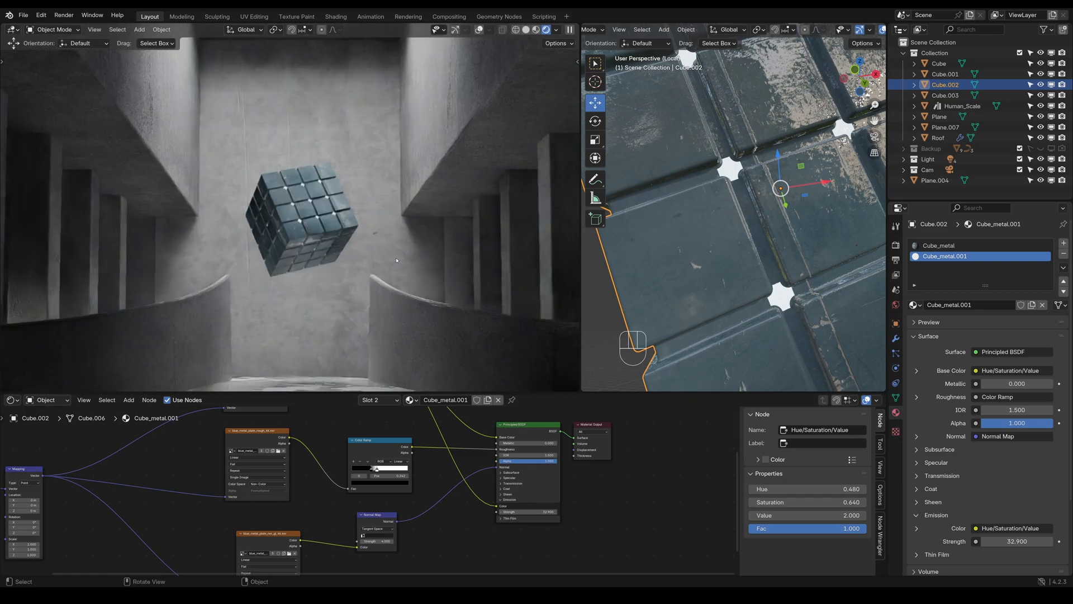
{"action": "scroll", "coordinate": [397, 260], "scroll_direction": "down", "scroll_amount": 3}
{"action": "scroll", "coordinate": [396, 260], "scroll_direction": "up", "scroll_amount": 10}
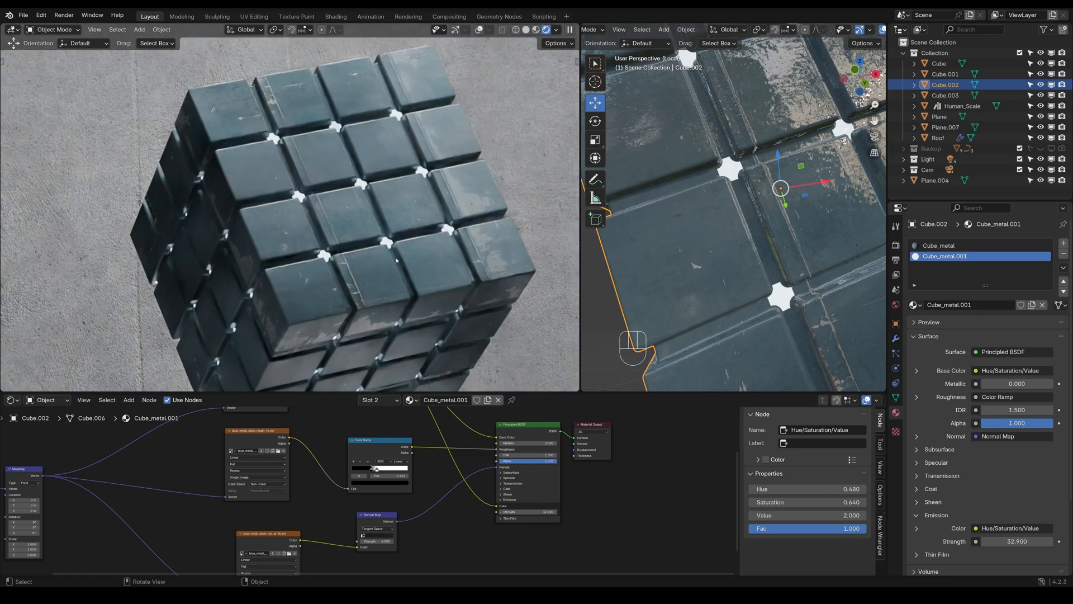
Remove the Cube_metal.001 material slot from the cube, save the file and frame the whole camera view
{"action": "scroll", "coordinate": [397, 260], "scroll_direction": "down", "scroll_amount": 8}
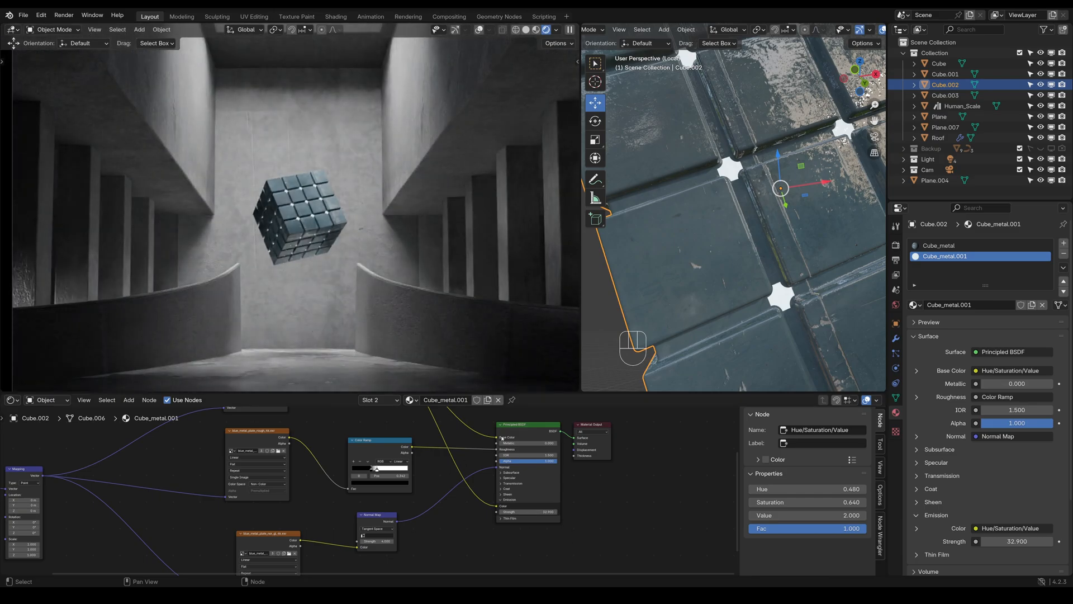
{"action": "left_click", "coordinate": [1064, 255]}
{"action": "scroll", "coordinate": [748, 174], "scroll_direction": "down", "scroll_amount": 6}
{"action": "key", "text": "ctrl+s"}
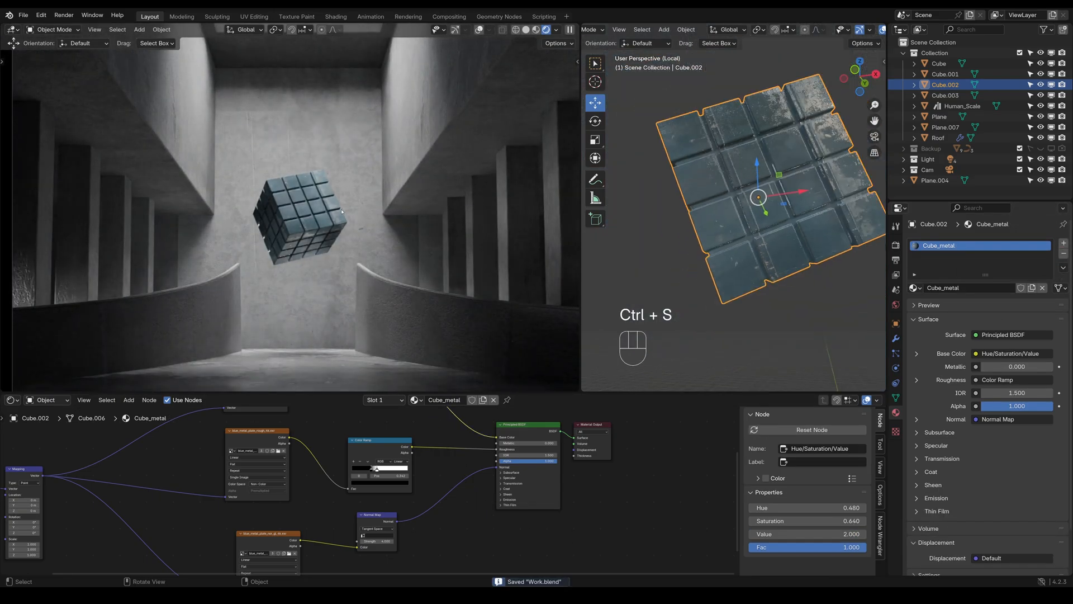
{"action": "key", "text": "Home"}
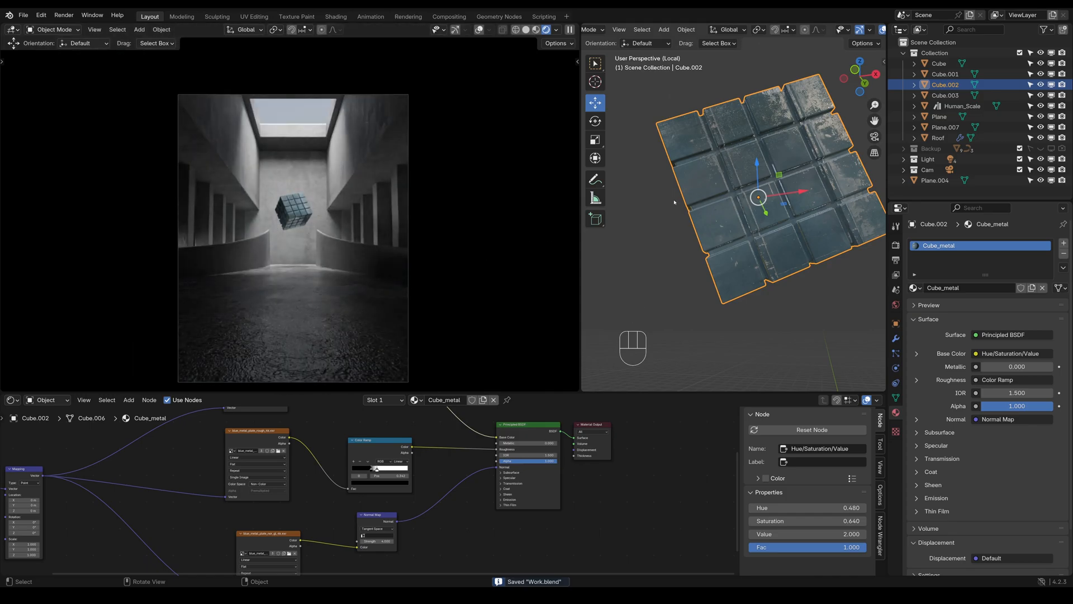
Change the Shader Editor area into a Dope Sheet and widen the viewport that shows the isolated cube
{"action": "scroll", "coordinate": [744, 231], "scroll_direction": "down", "scroll_amount": 4}
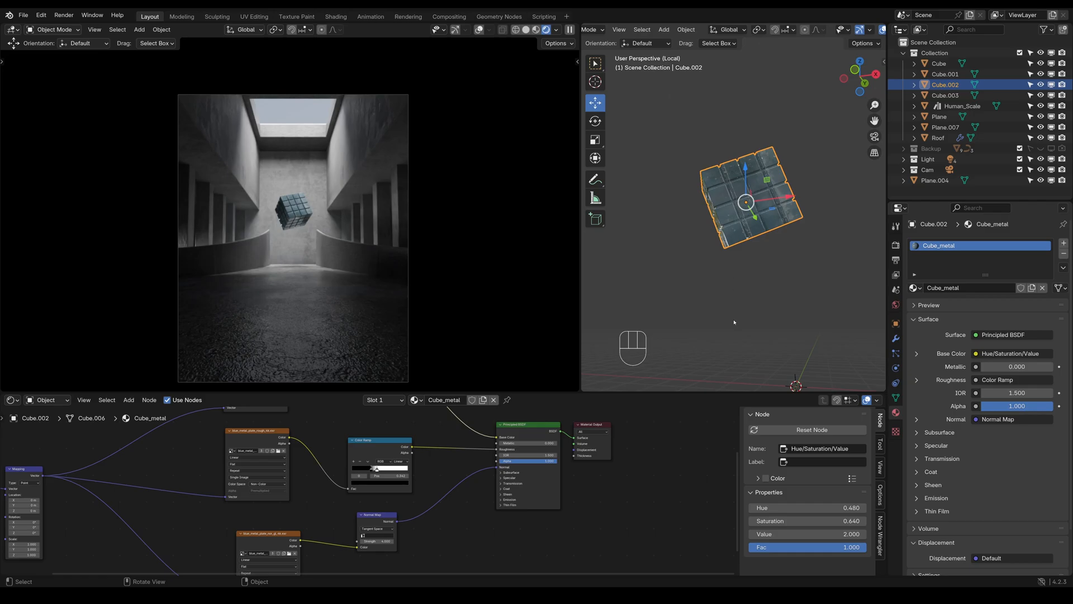
{"action": "middle_click_drag", "start_coordinate": [790, 280], "coordinate": [784, 264], "text": "shift"}
{"action": "left_click", "coordinate": [12, 400]}
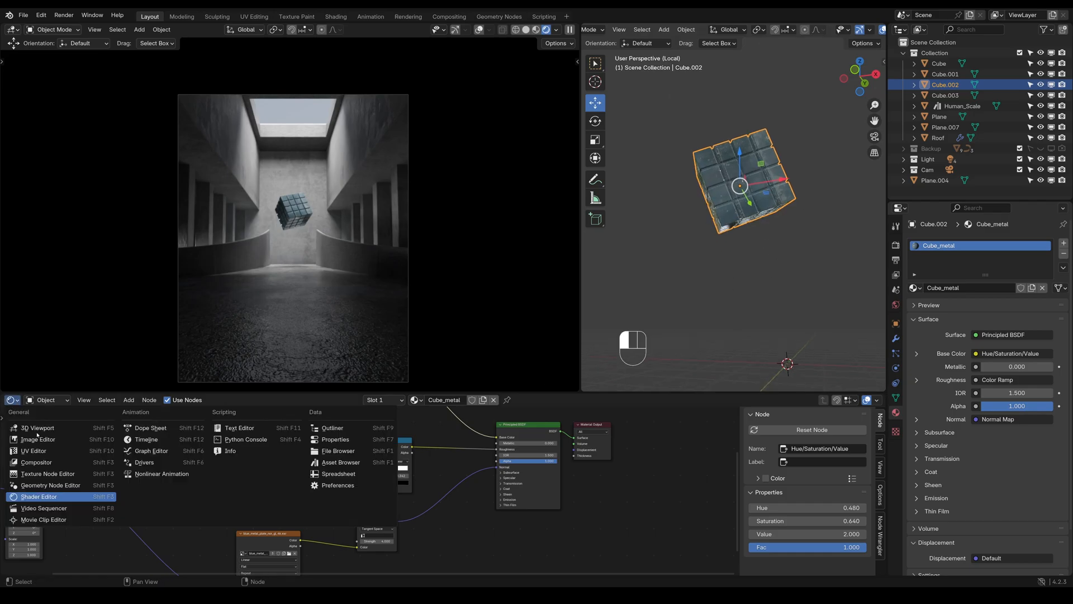
{"action": "left_click", "coordinate": [159, 429]}
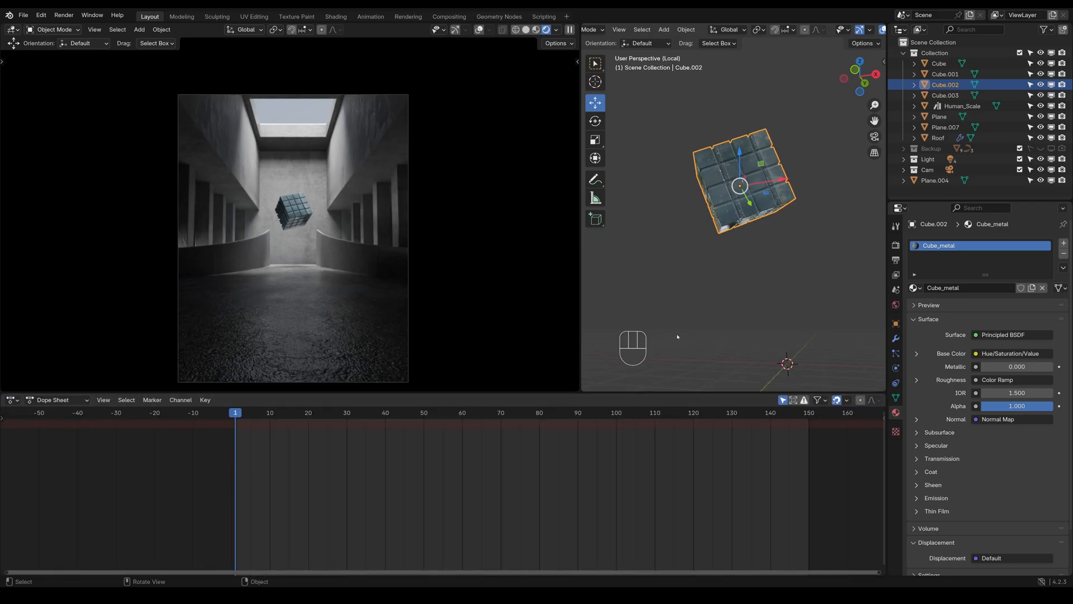
{"action": "left_click_drag", "start_coordinate": [579, 238], "coordinate": [404, 238]}
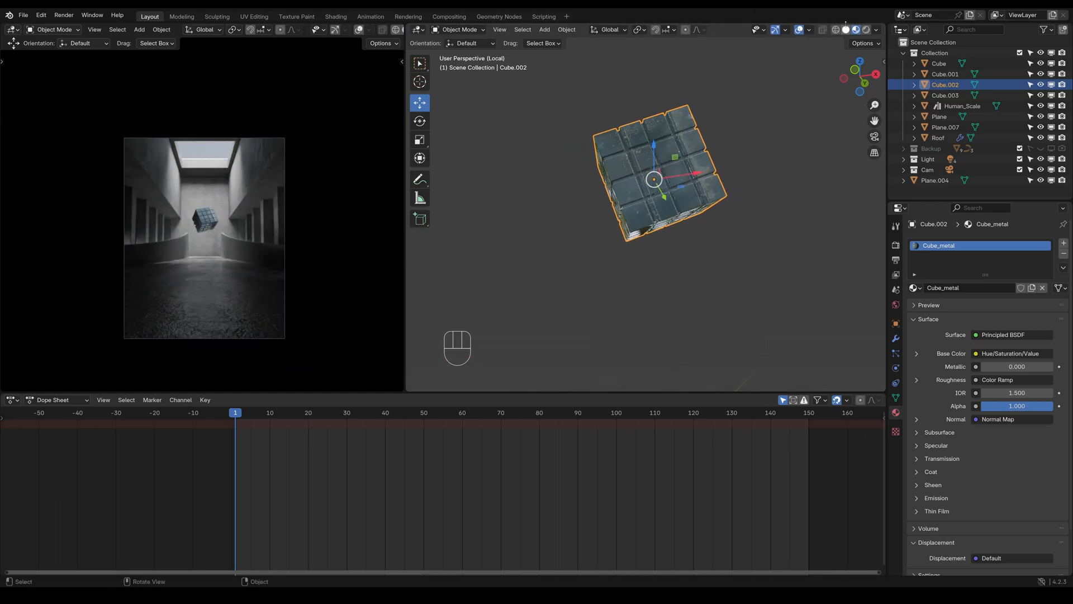
Set the enlarged viewport to Solid shading and look at the isolated cube through the camera
{"action": "left_click", "coordinate": [846, 30]}
{"action": "scroll", "coordinate": [685, 218], "scroll_direction": "down", "scroll_amount": 3}
{"action": "middle_click_drag", "start_coordinate": [685, 218], "coordinate": [704, 243]}
{"action": "scroll", "coordinate": [704, 244], "scroll_direction": "down", "scroll_amount": 2}
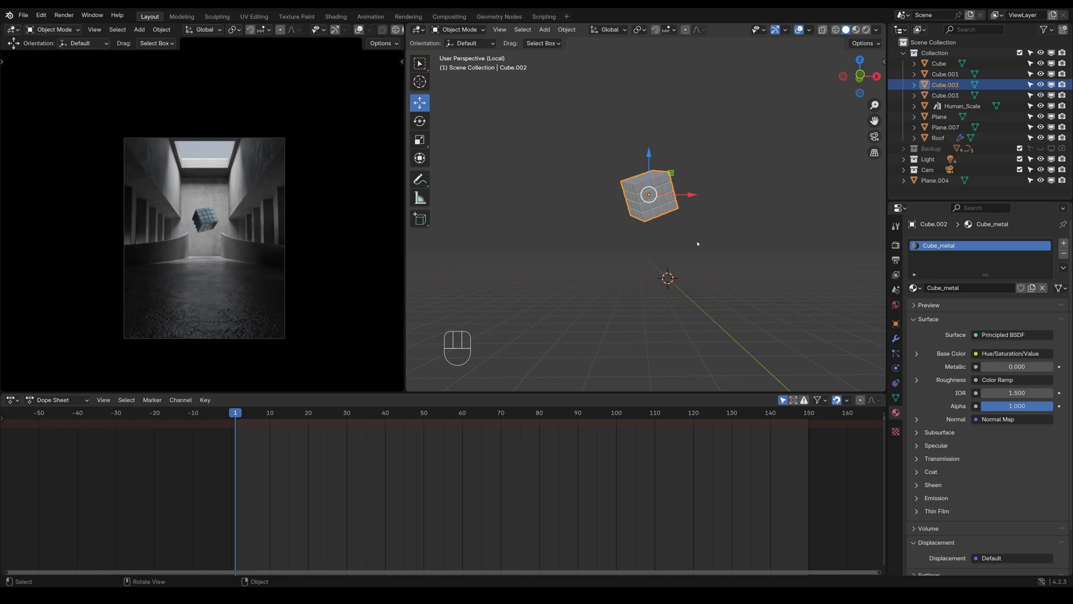
{"action": "key", "text": "KP_0"}
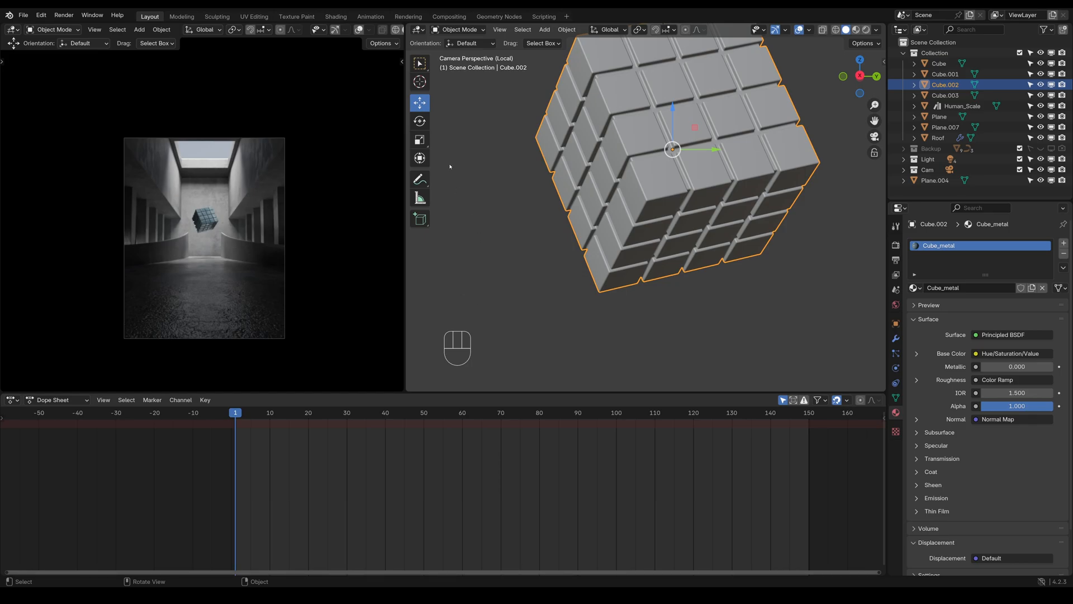
{"action": "scroll", "coordinate": [726, 233], "scroll_direction": "down", "scroll_amount": 4}
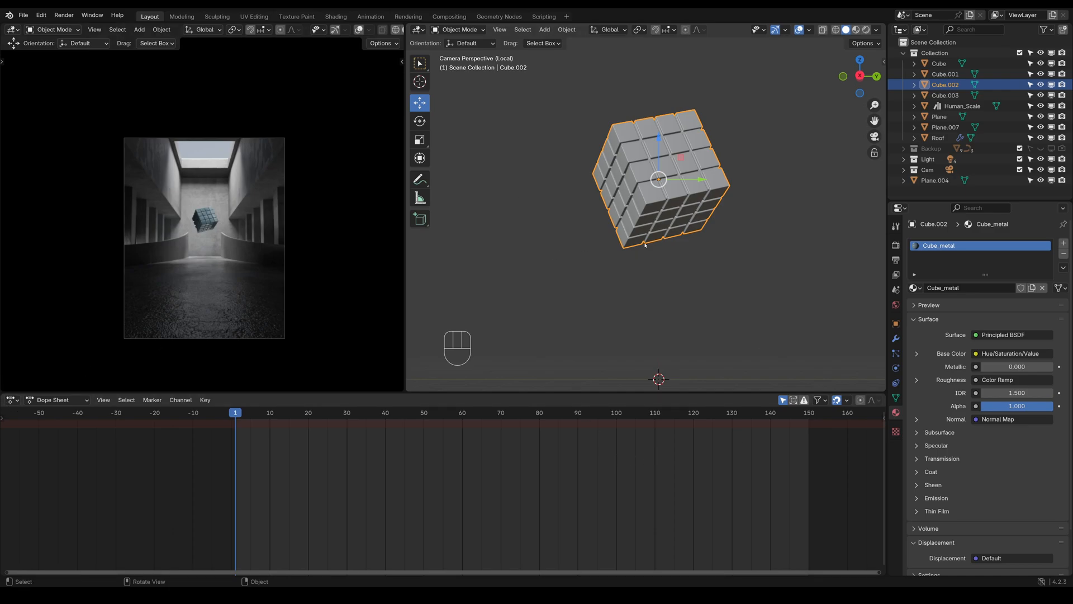
{"action": "key", "text": "i"}
{"action": "key", "text": "i"}
{"action": "key", "text": "ctrl+z"}
{"action": "key", "text": "ctrl+z"}
{"action": "key", "text": "ctrl+z"}
Insert a keyframe on the cube's Z location only, at frame 1, and reset the view to the full camera frame
{"action": "left_click", "coordinate": [895, 323]}
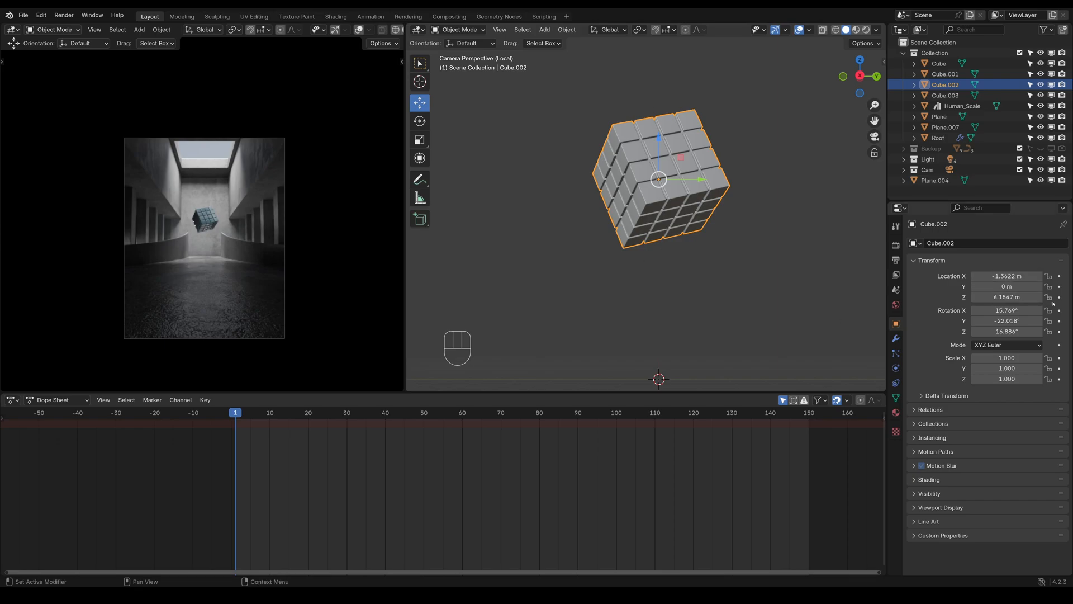
{"action": "key", "text": "i"}
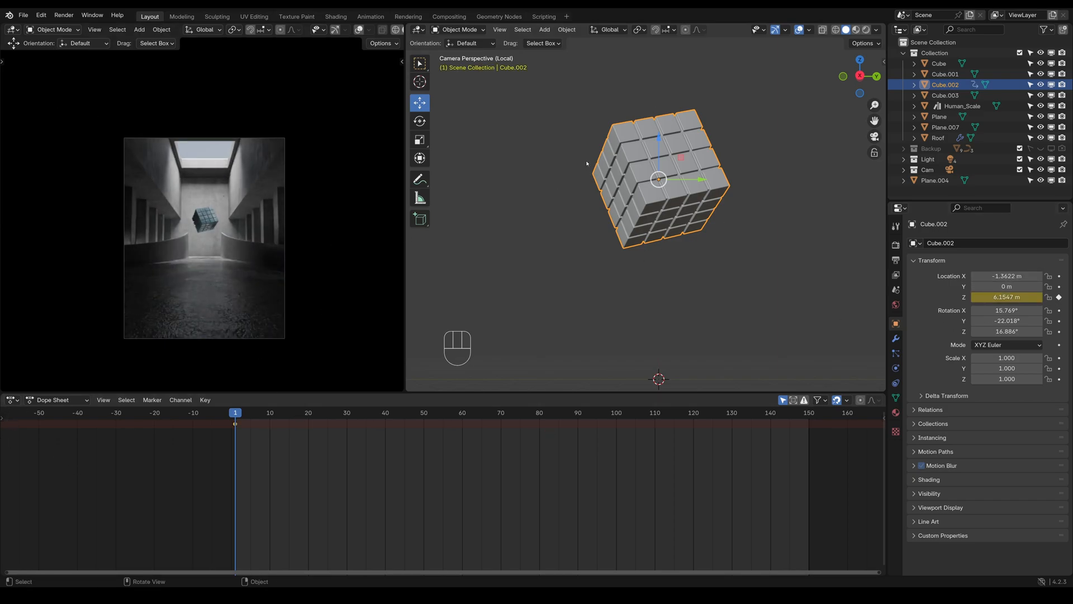
{"action": "key", "text": "KP_0"}
{"action": "middle_click_drag", "start_coordinate": [587, 163], "coordinate": [667, 177]}
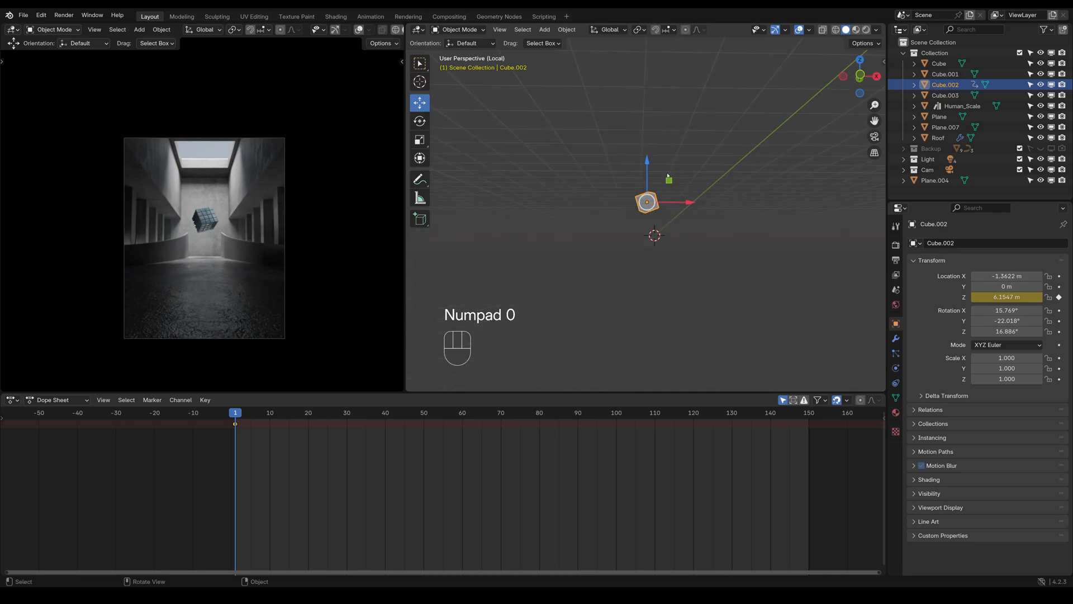
{"action": "key", "text": "KP_0"}
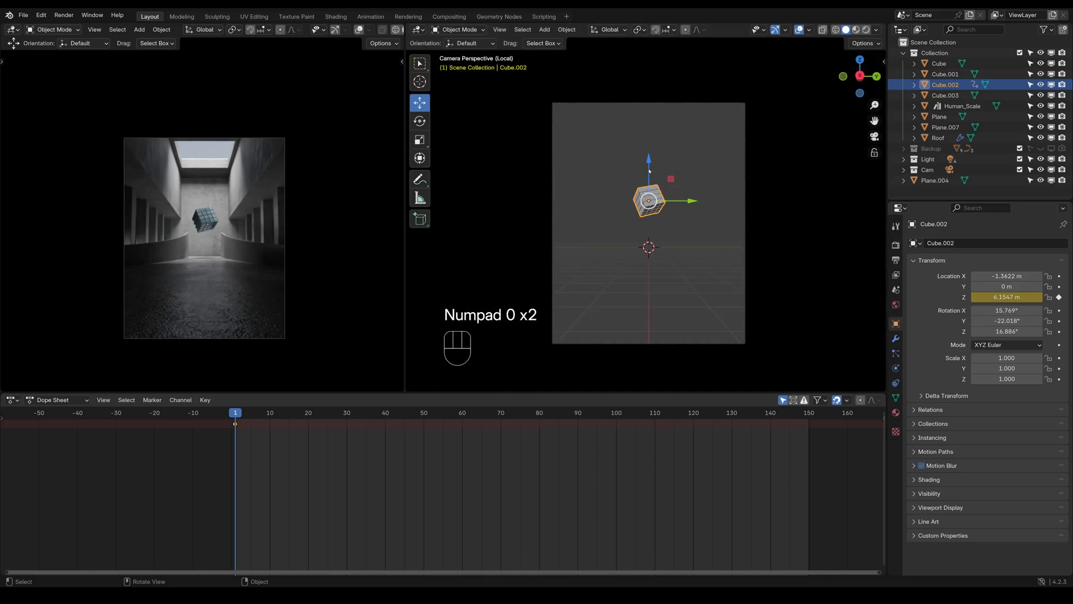
Change the rendered viewport into a Graph Editor, expand the cube's Object Transforms channels and show the F-curve modifier settings
{"action": "left_click", "coordinate": [12, 29]}
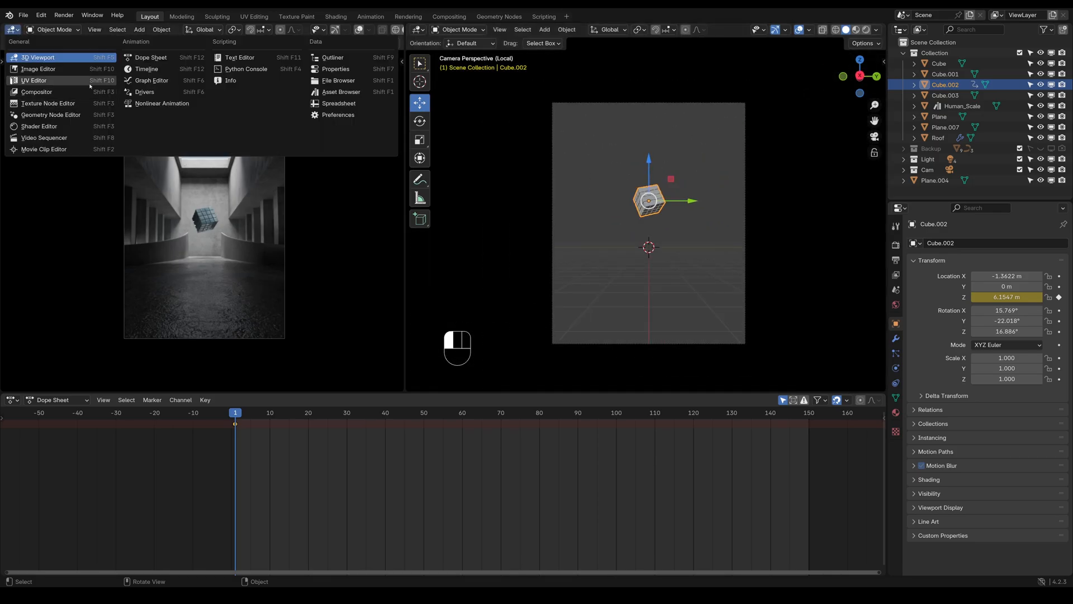
{"action": "left_click", "coordinate": [149, 81]}
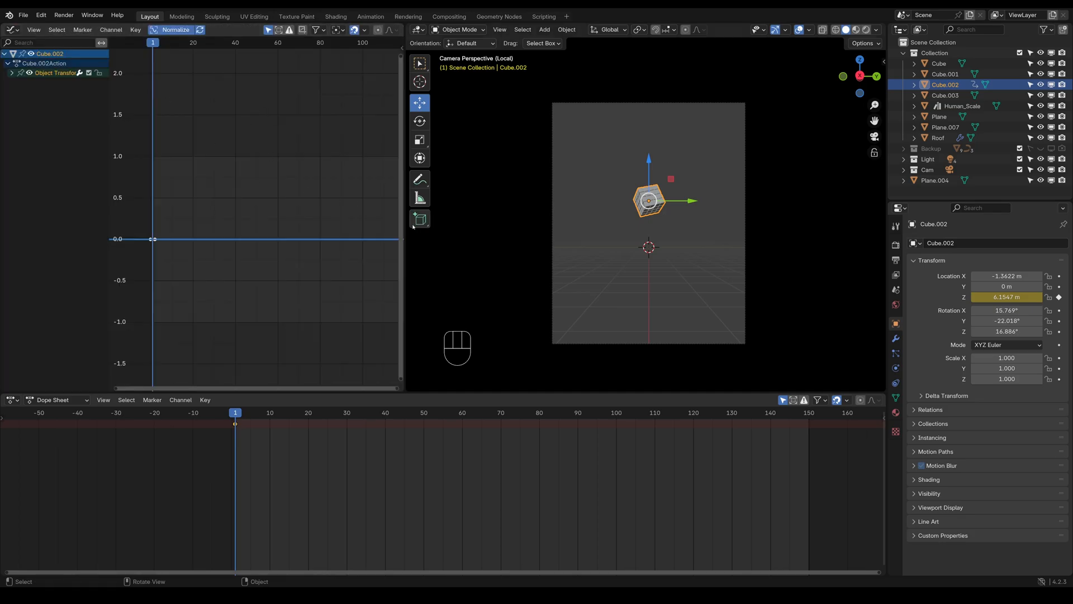
{"action": "left_click", "coordinate": [11, 73]}
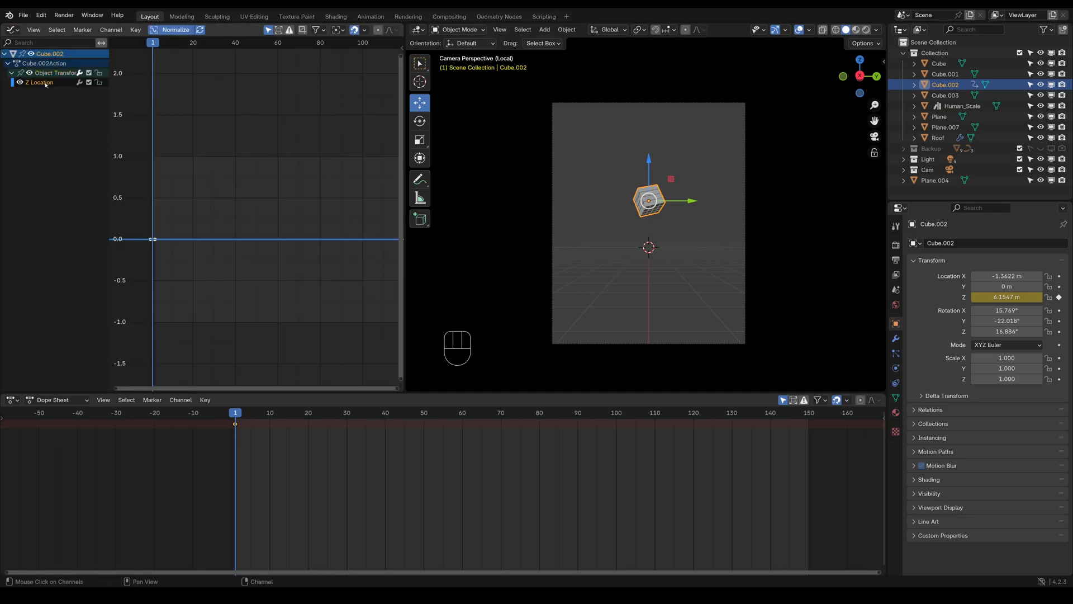
{"action": "left_click", "coordinate": [400, 50]}
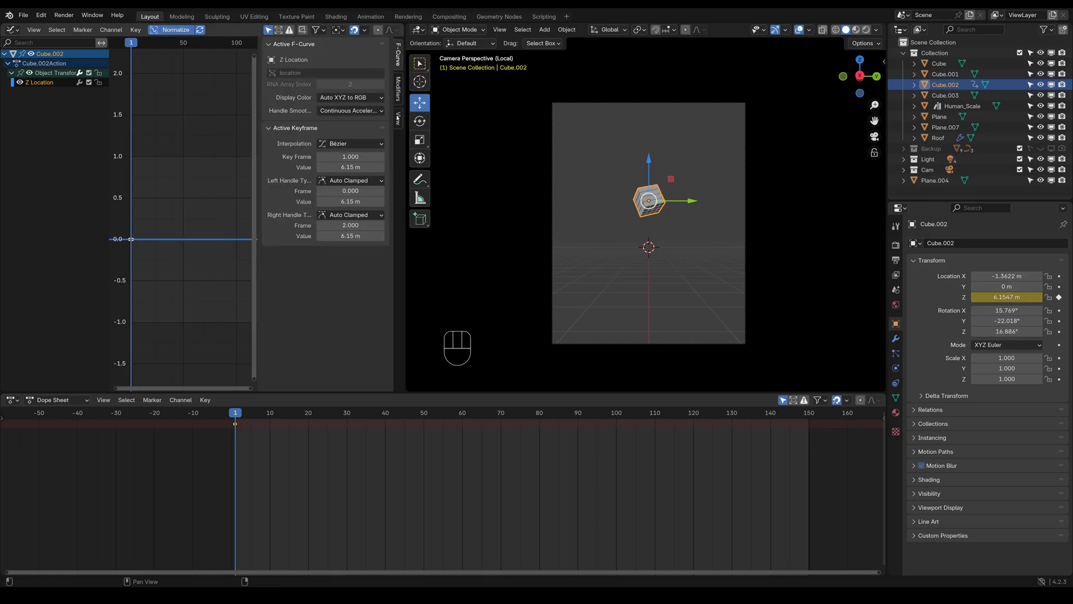
{"action": "left_click", "coordinate": [398, 88]}
Add a Noise modifier to the Z Location curve, play the animation and set the noise scale to 15.1
{"action": "left_click", "coordinate": [344, 46]}
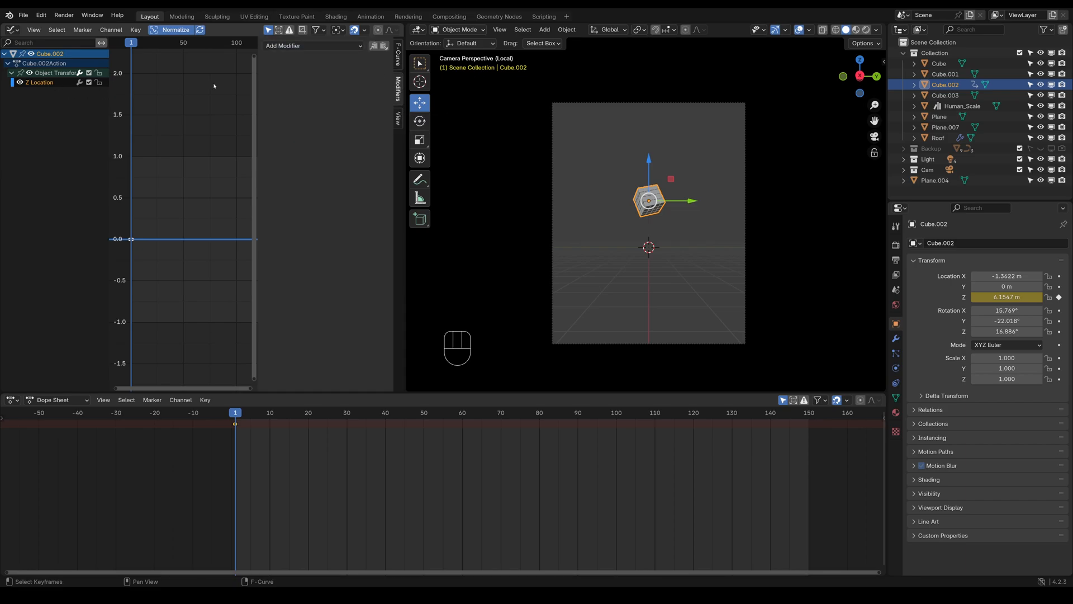
{"action": "left_click", "coordinate": [336, 46]}
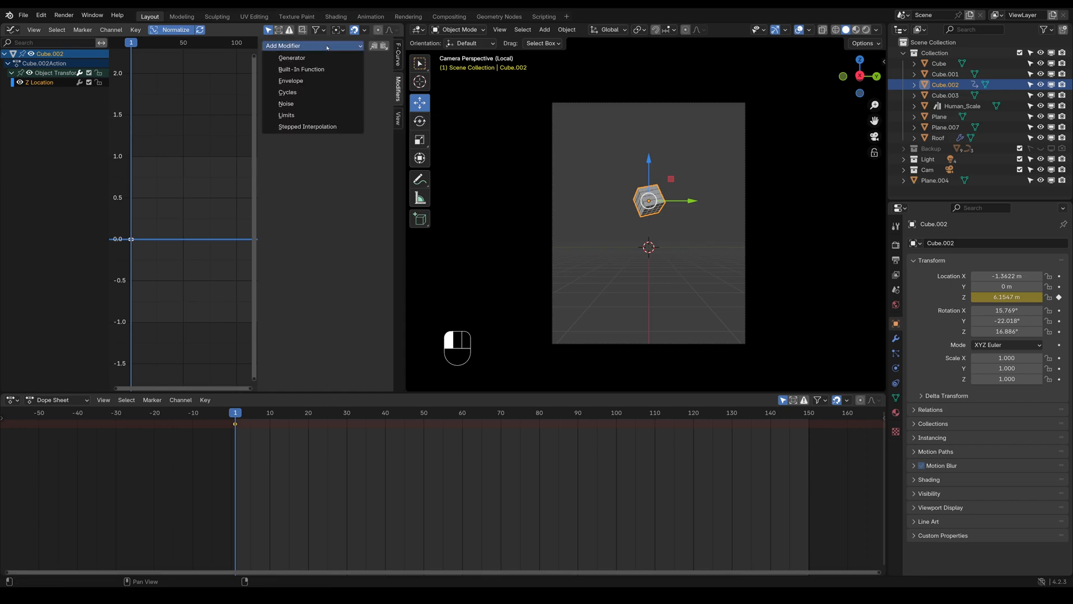
{"action": "left_click", "coordinate": [288, 103]}
{"action": "key", "text": "space"}
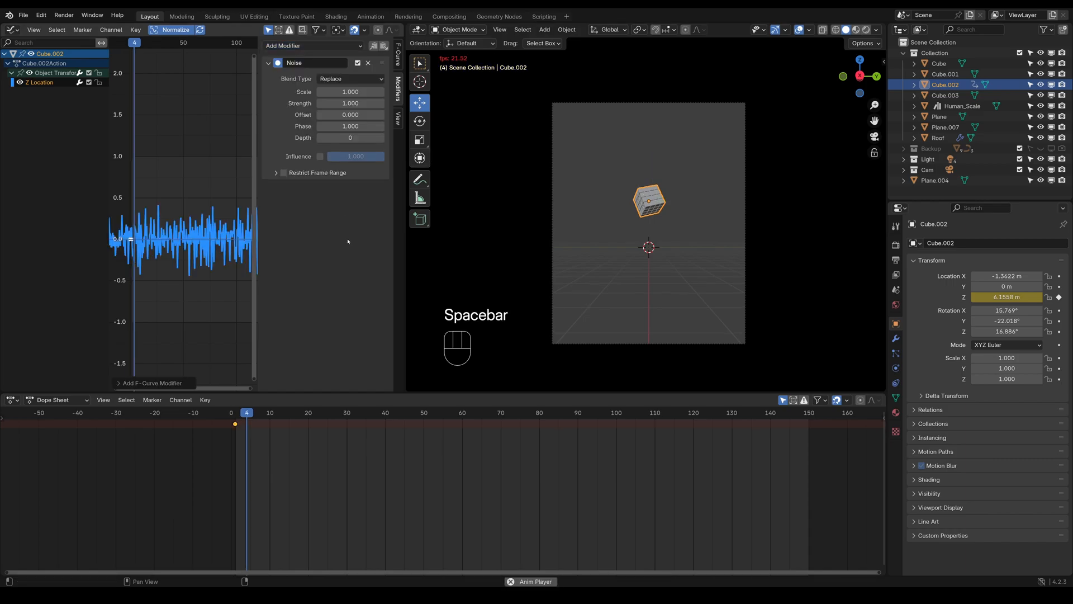
{"action": "mouse_move", "coordinate": [346, 92]}
{"action": "left_mouse_down"}
{"action": "mouse_move", "coordinate": [389, 92]}
{"action": "mouse_move", "coordinate": [348, 93]}
{"action": "left_mouse_up"}
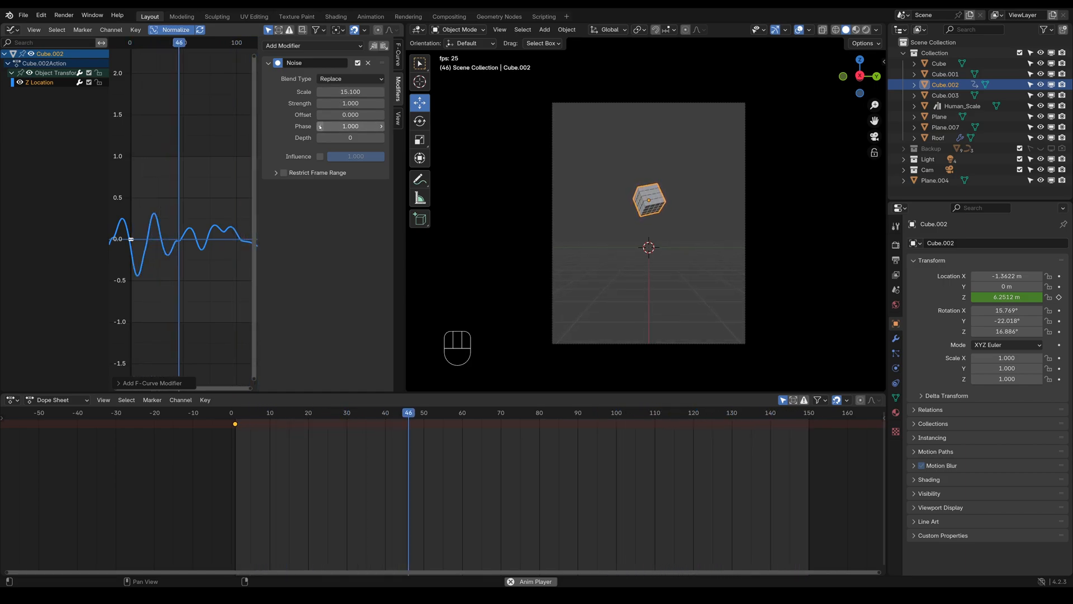
Return to frame 1, delete the Noise modifier from the Z Location curve and play the animation to check
{"action": "left_click", "coordinate": [237, 418]}
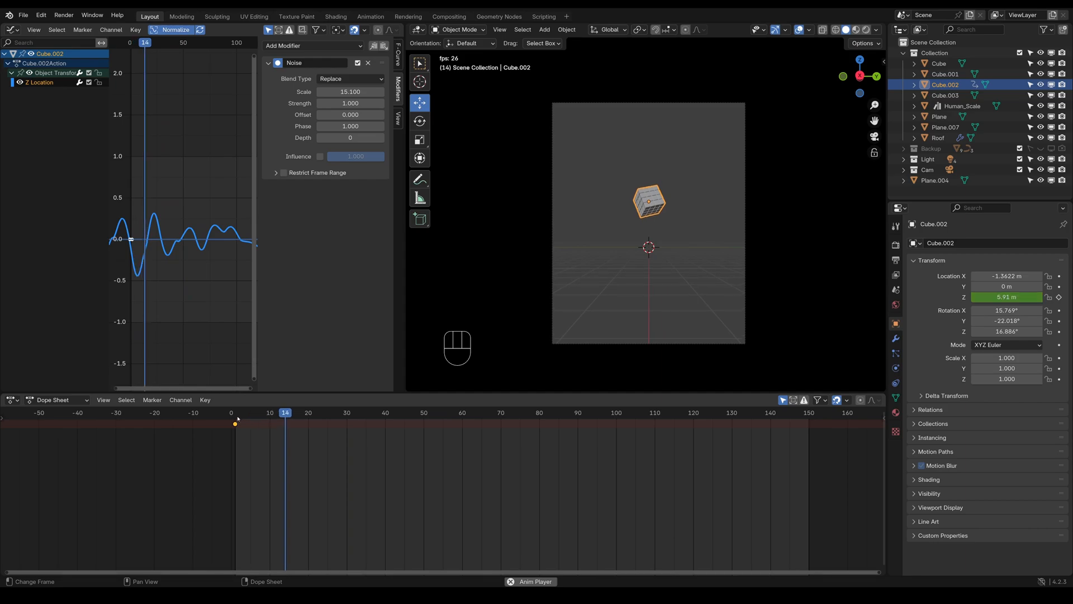
{"action": "key", "text": "space"}
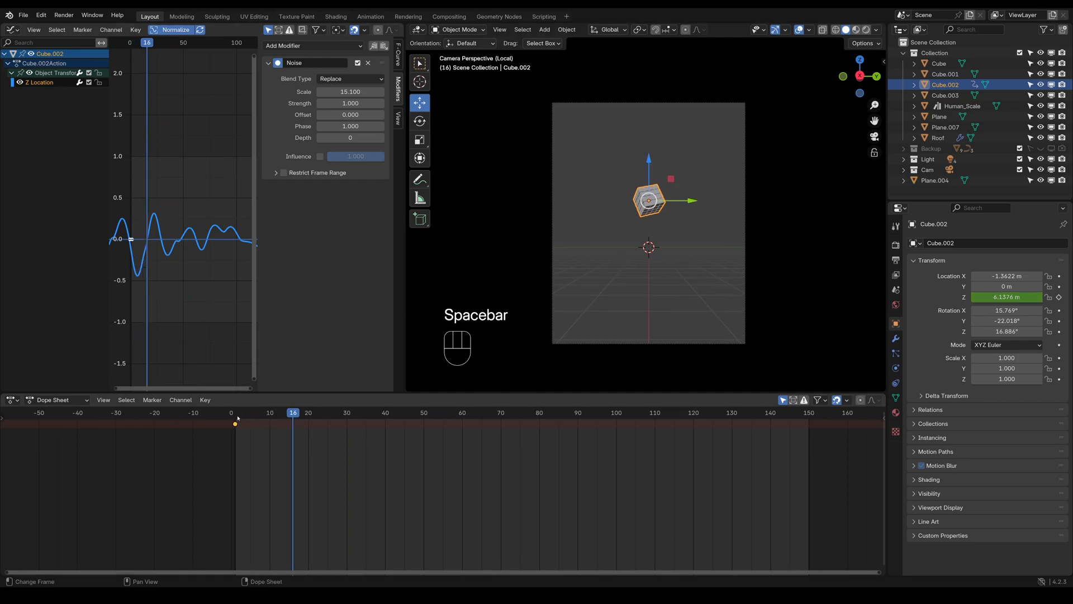
{"action": "left_click", "coordinate": [237, 419]}
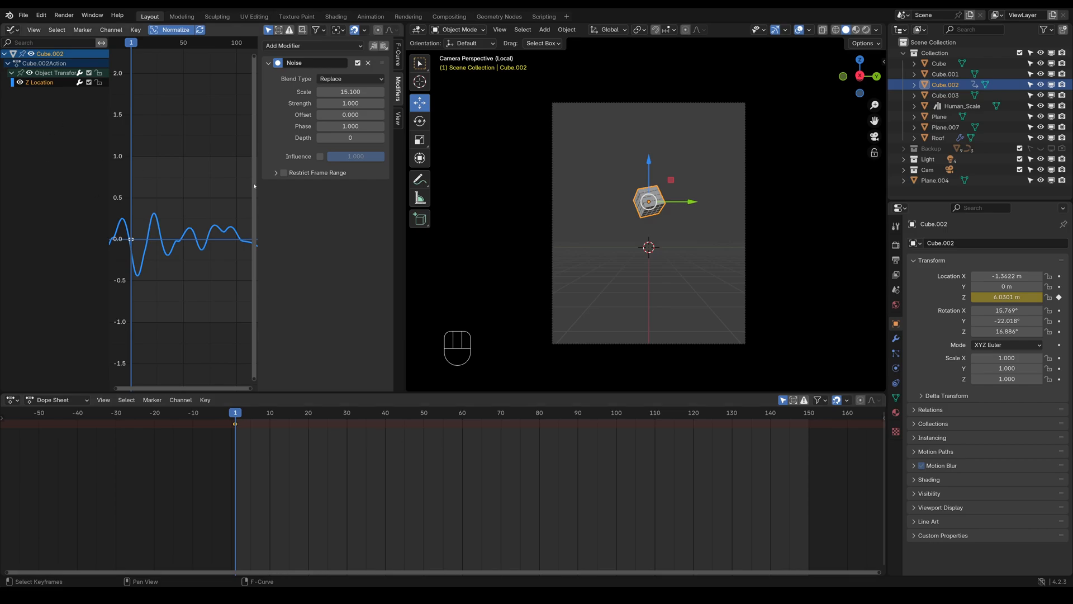
{"action": "left_click", "coordinate": [367, 63]}
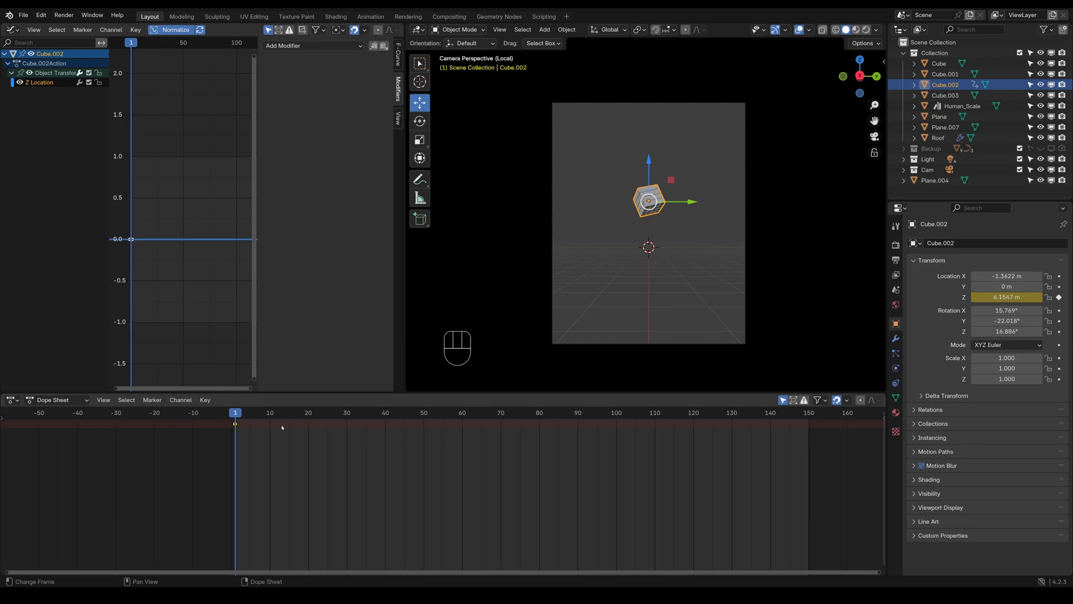
{"action": "key", "text": "space"}
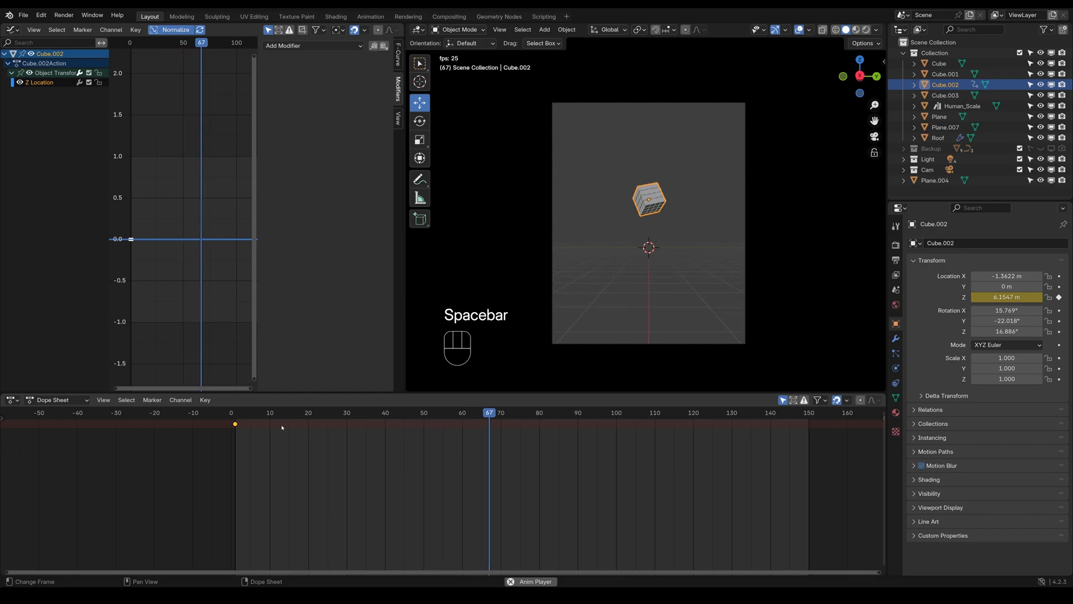
{"action": "key", "text": "space"}
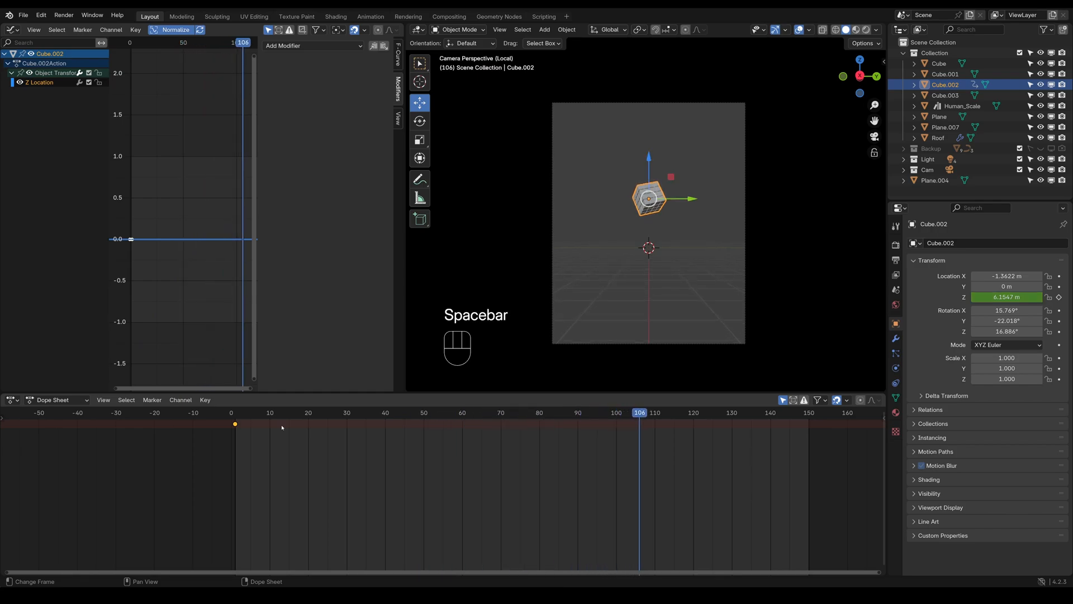
Go to frame 50 and change the Dope Sheet area into a Timeline
{"action": "left_click", "coordinate": [424, 413]}
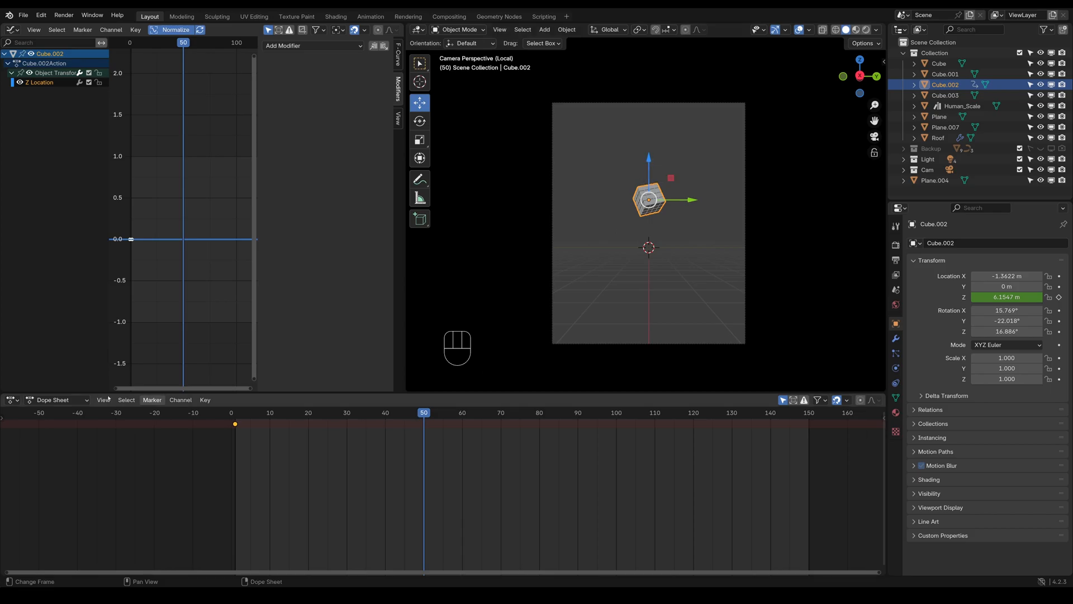
{"action": "left_click", "coordinate": [50, 401]}
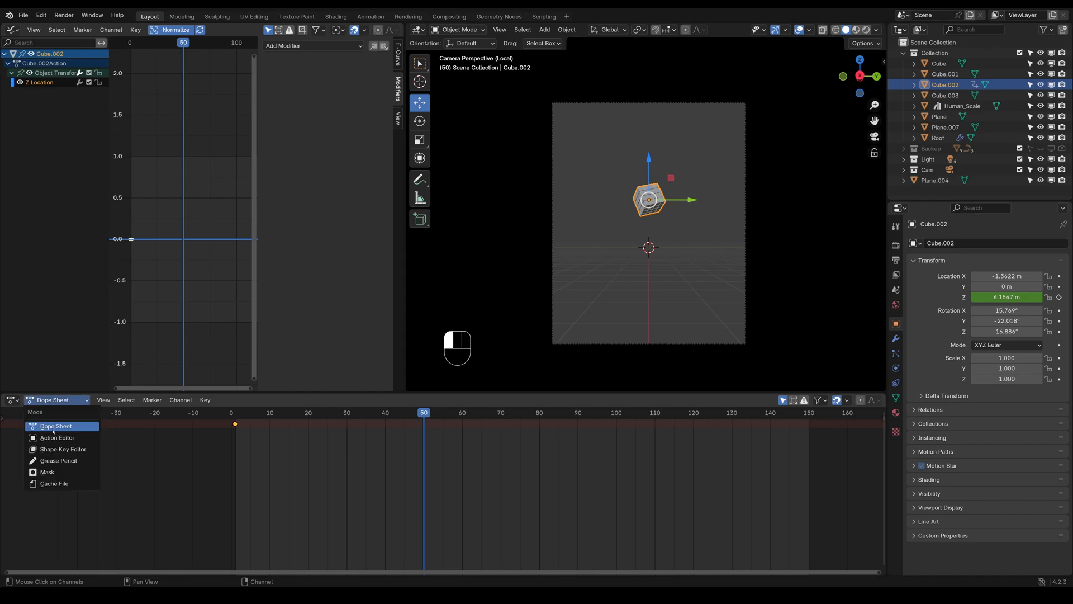
{"action": "left_click", "coordinate": [53, 427]}
{"action": "left_click", "coordinate": [12, 400]}
{"action": "left_click", "coordinate": [146, 439]}
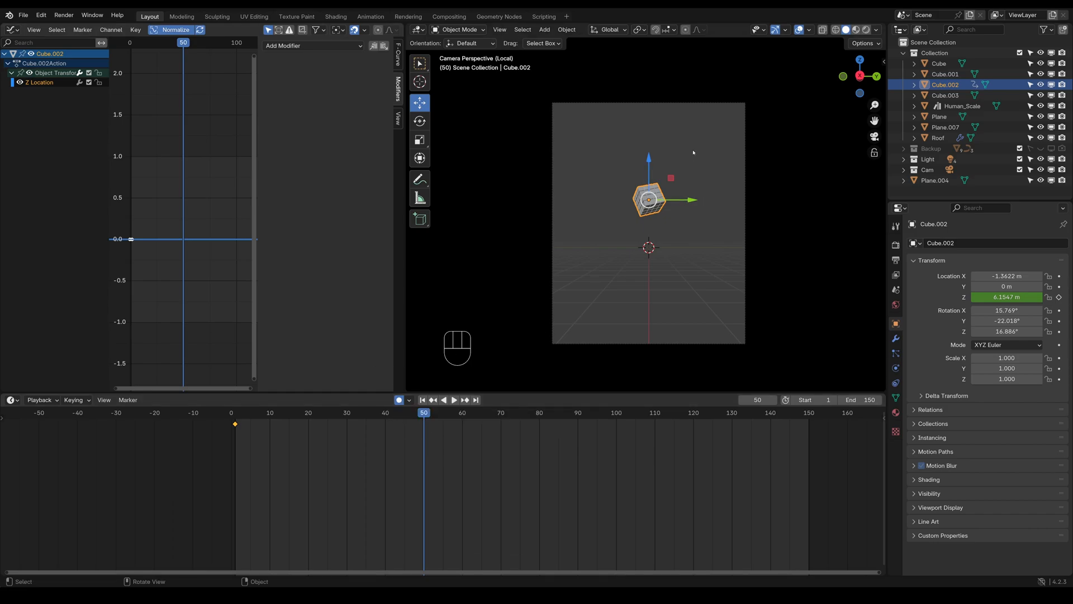
Raise the auto-keyed cube to a Z location of about 7.67 m at frame 50, and leave local view for the full scene's camera view
{"action": "left_click_drag", "start_coordinate": [649, 161], "coordinate": [648, 148]}
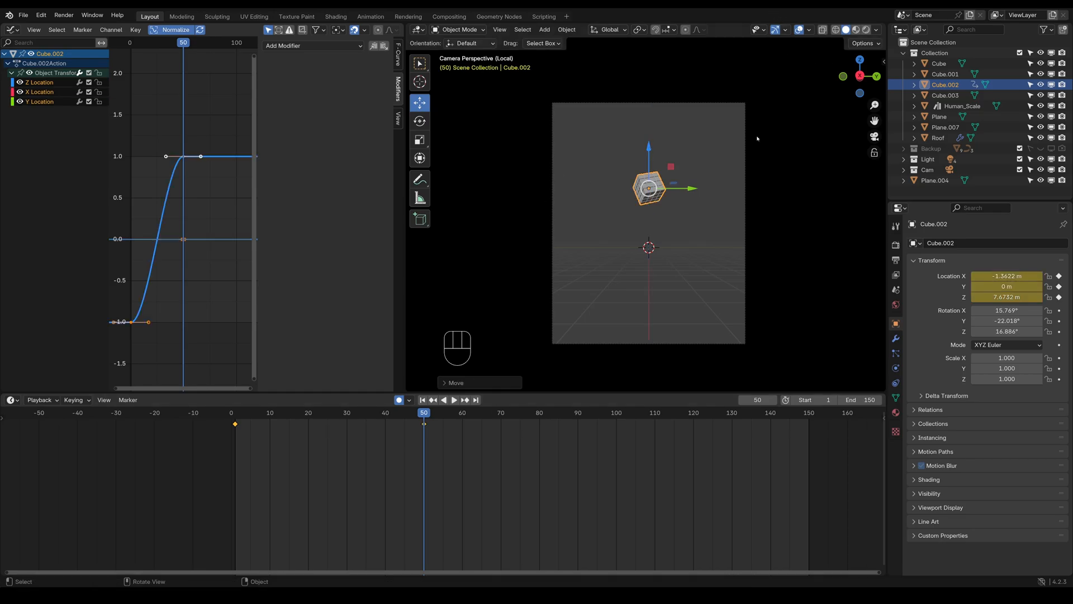
{"action": "key", "text": "KP_Divide"}
{"action": "key", "text": "KP_0"}
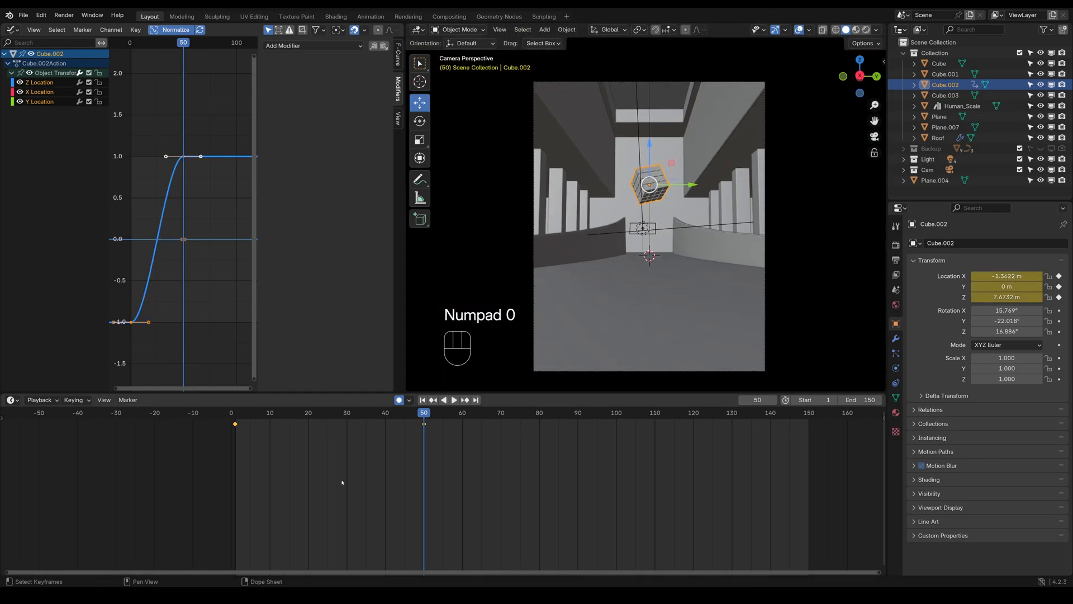
Lower the cube's keyed Z location to about 5.87 m at frame 1 and about 6.96 m at frame 50
{"action": "left_click", "coordinate": [235, 416]}
{"action": "key", "text": "space"}
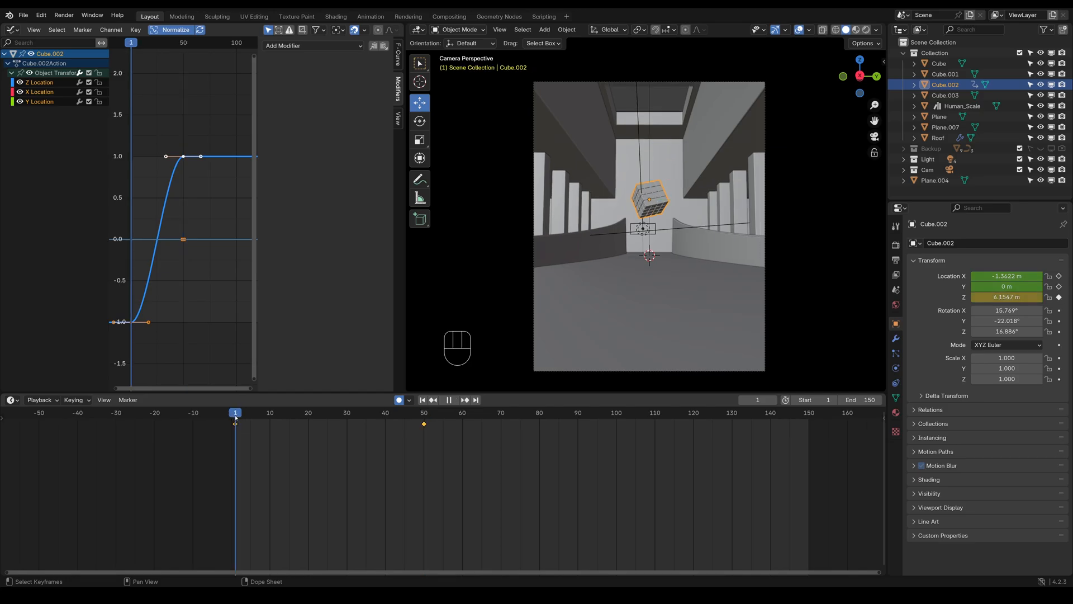
{"action": "key", "text": "space"}
{"action": "left_click_drag", "start_coordinate": [650, 160], "coordinate": [650, 163]}
{"action": "left_click", "coordinate": [423, 417]}
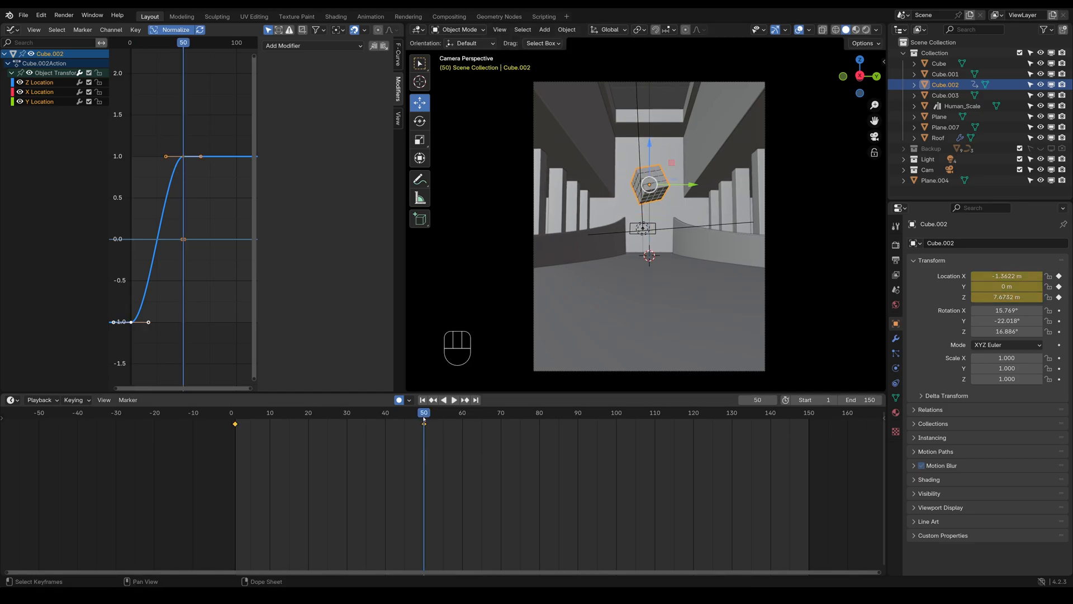
{"action": "left_click_drag", "start_coordinate": [652, 143], "coordinate": [652, 150]}
Play the animation to check the reduced cube movement, and return to frame 1
{"action": "left_click", "coordinate": [318, 453]}
{"action": "key", "text": "space"}
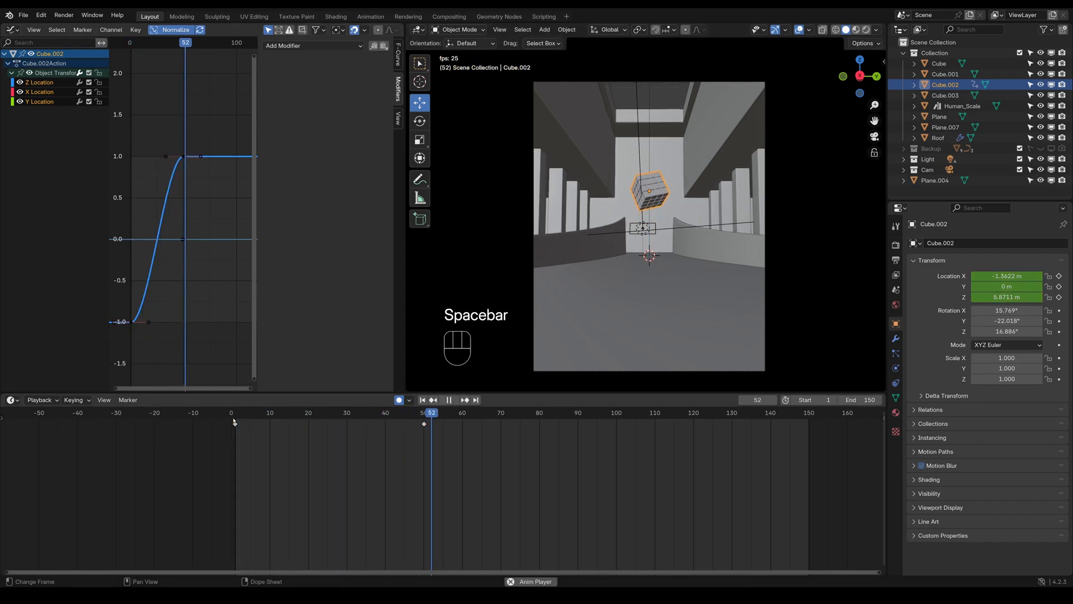
{"action": "left_click", "coordinate": [238, 419]}
{"action": "key", "text": "space"}
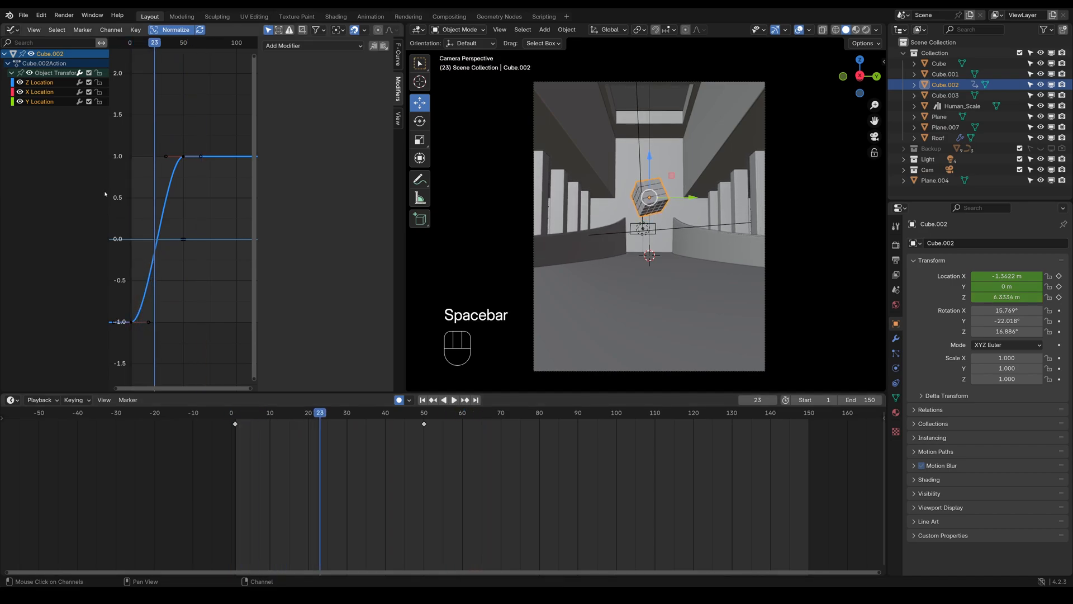
{"action": "left_click", "coordinate": [235, 421]}
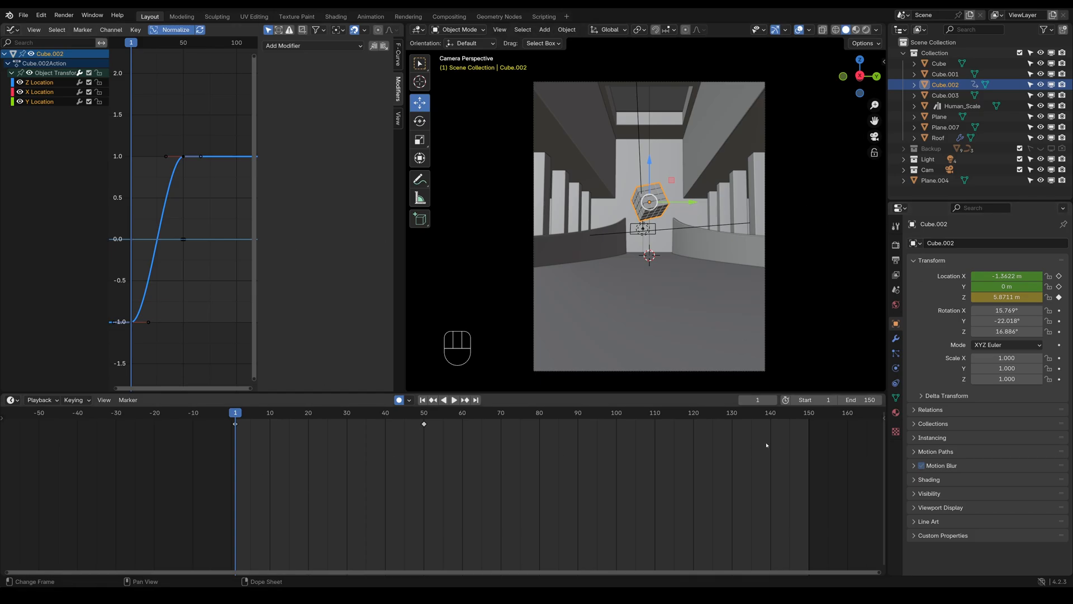
Try to clear all of the cube's location keyframes at once, and undo the clearing
{"action": "right_click", "coordinate": [1019, 282]}
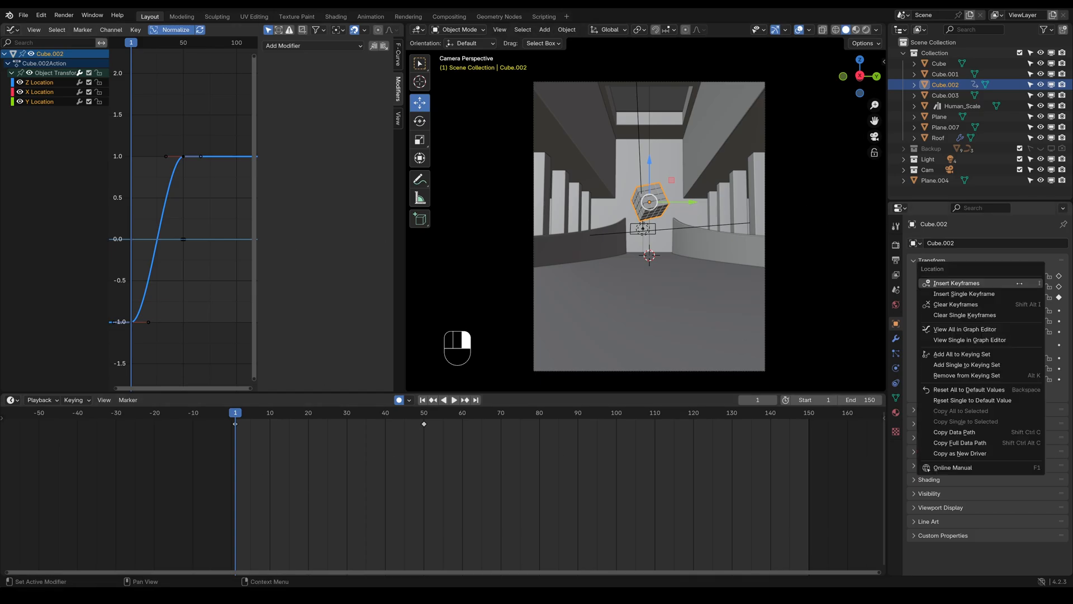
{"action": "left_click", "coordinate": [957, 304]}
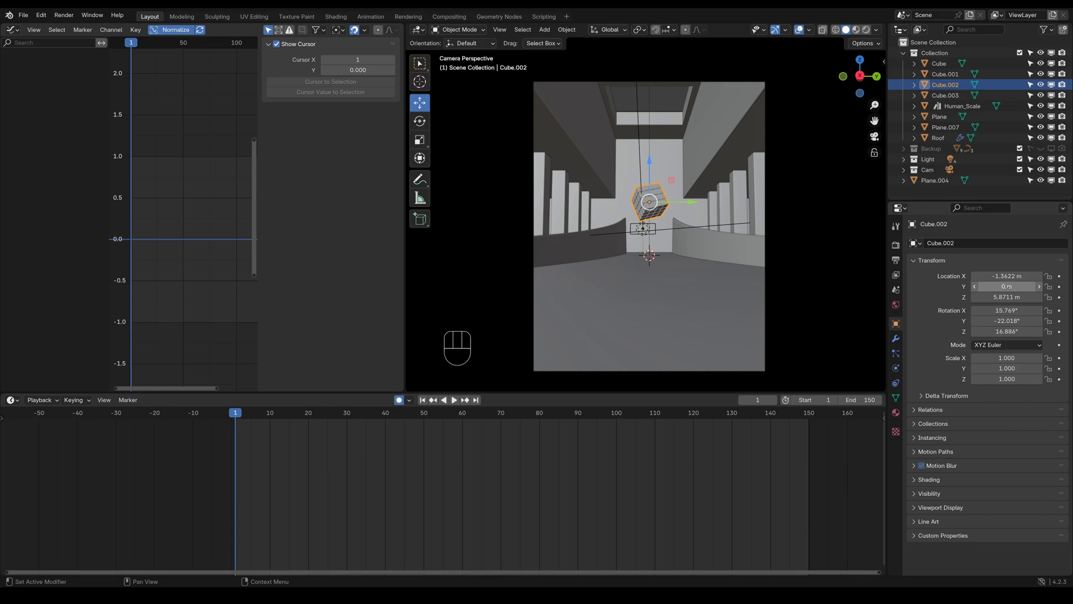
{"action": "key", "text": "ctrl+z"}
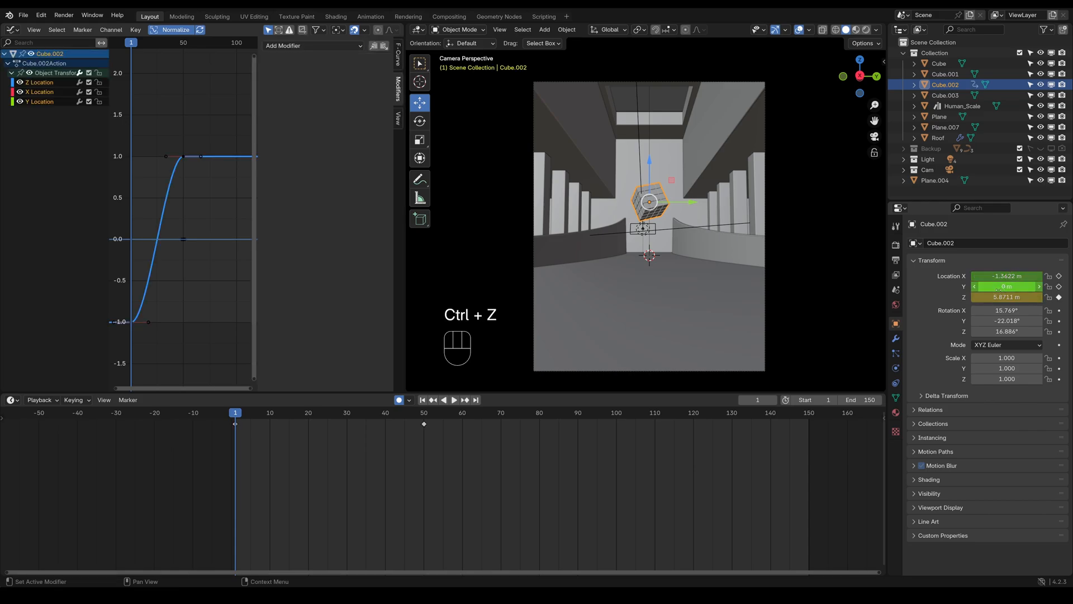
Clear the keyframes of the cube's X and Y locations individually so only the Z location stays animated
{"action": "right_click", "coordinate": [1006, 275]}
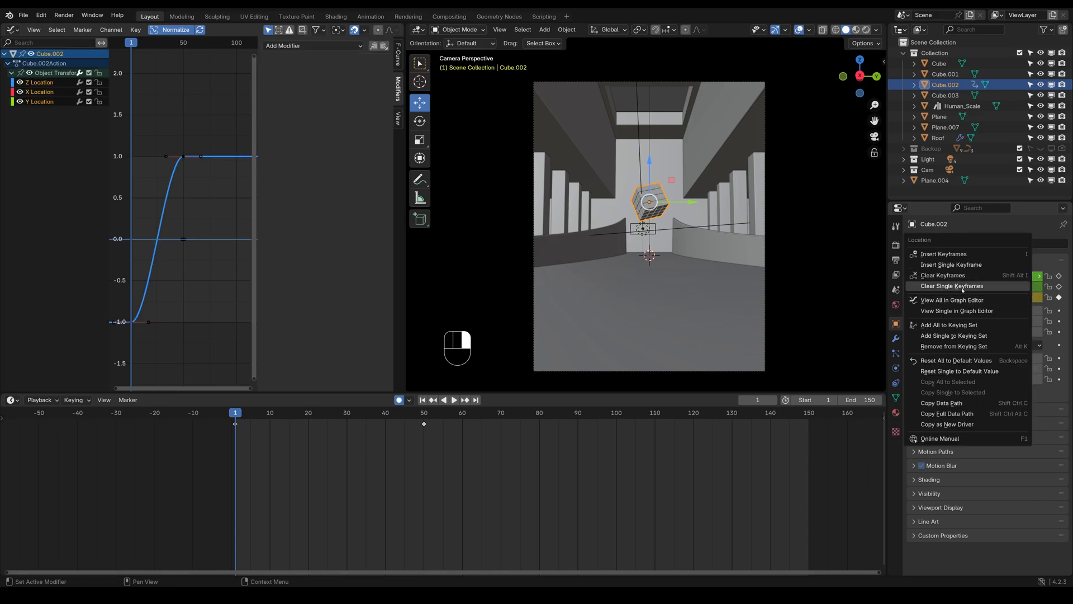
{"action": "left_click", "coordinate": [1001, 286]}
{"action": "right_click", "coordinate": [1001, 287]}
{"action": "left_click", "coordinate": [1001, 287]}
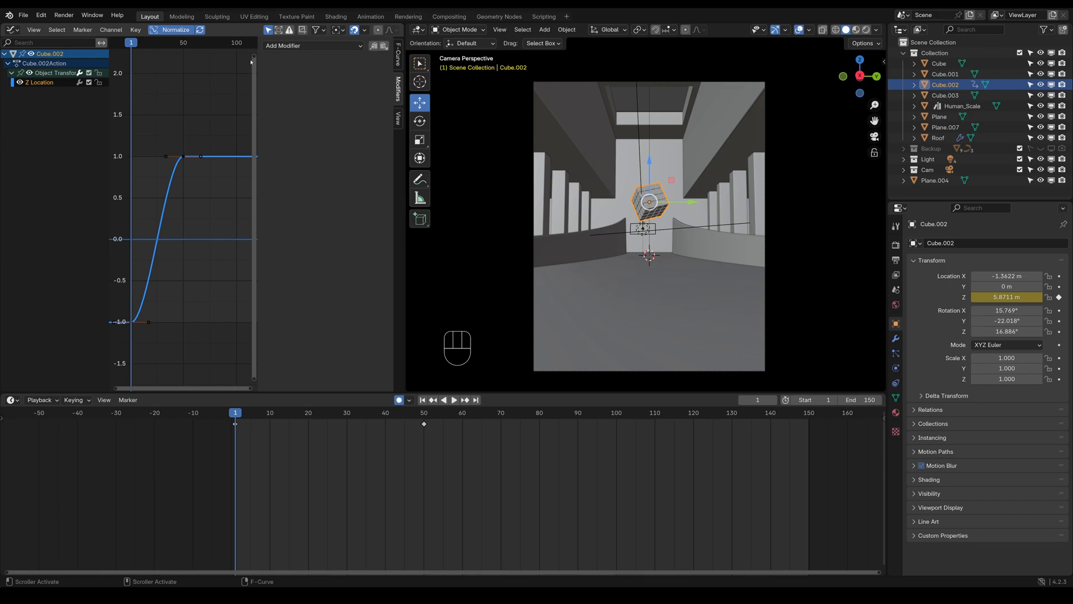
Add a Cycles modifier to the Z Location curve, play the animation and return to frame 1
{"action": "left_click_drag", "start_coordinate": [256, 60], "coordinate": [306, 60]}
{"action": "left_click", "coordinate": [333, 45]}
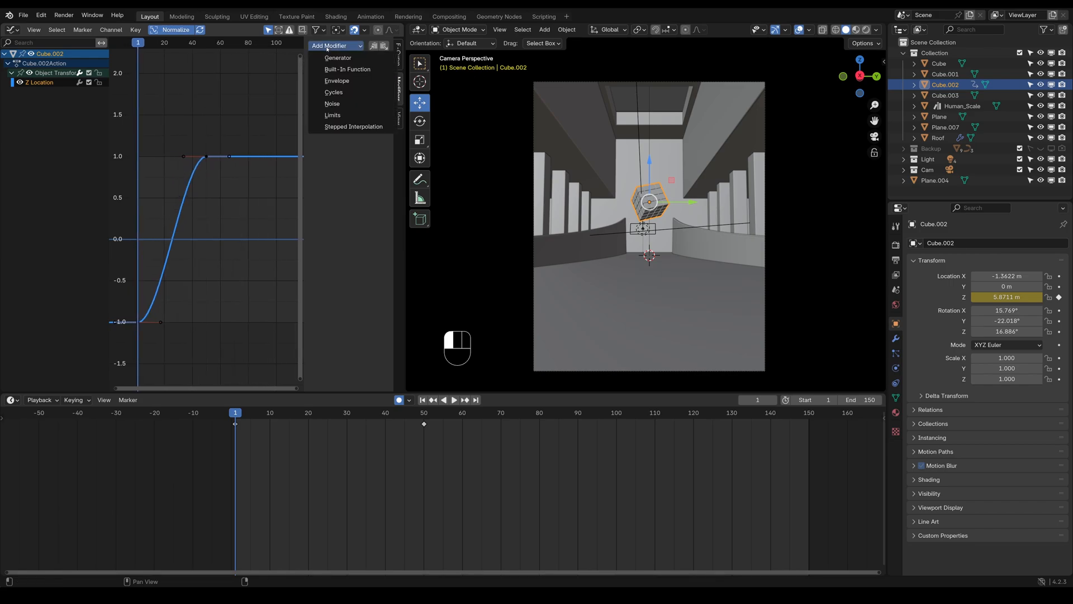
{"action": "left_click", "coordinate": [333, 92]}
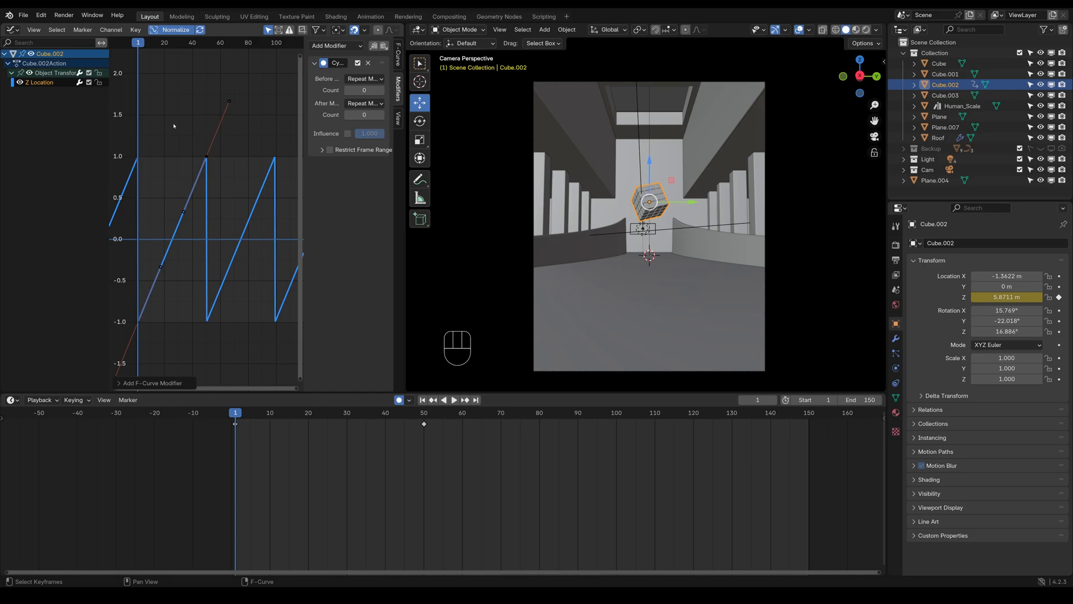
{"action": "key", "text": "space"}
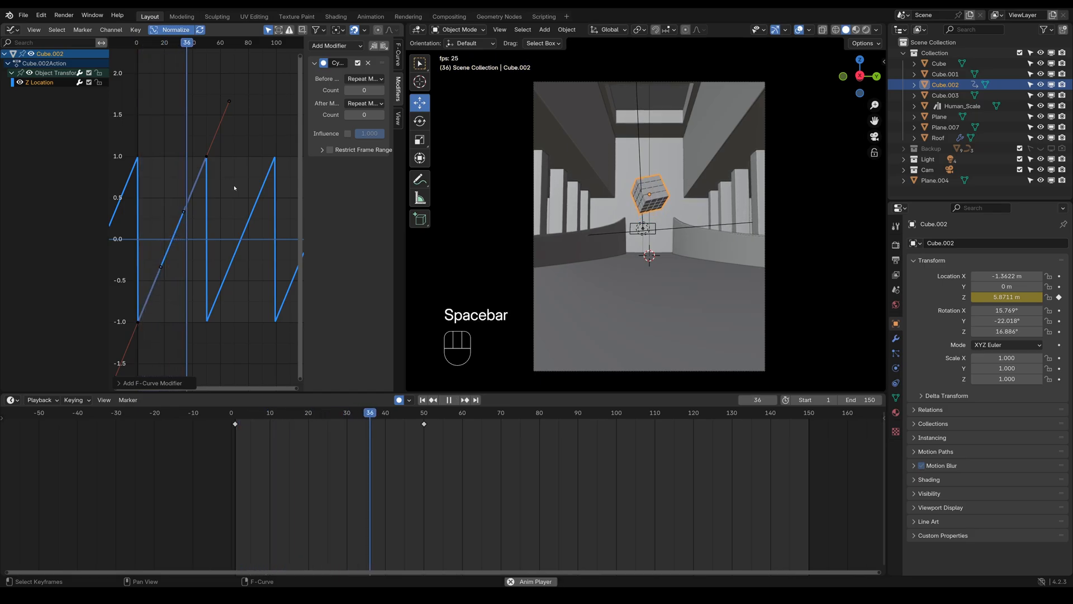
{"action": "key", "text": "space"}
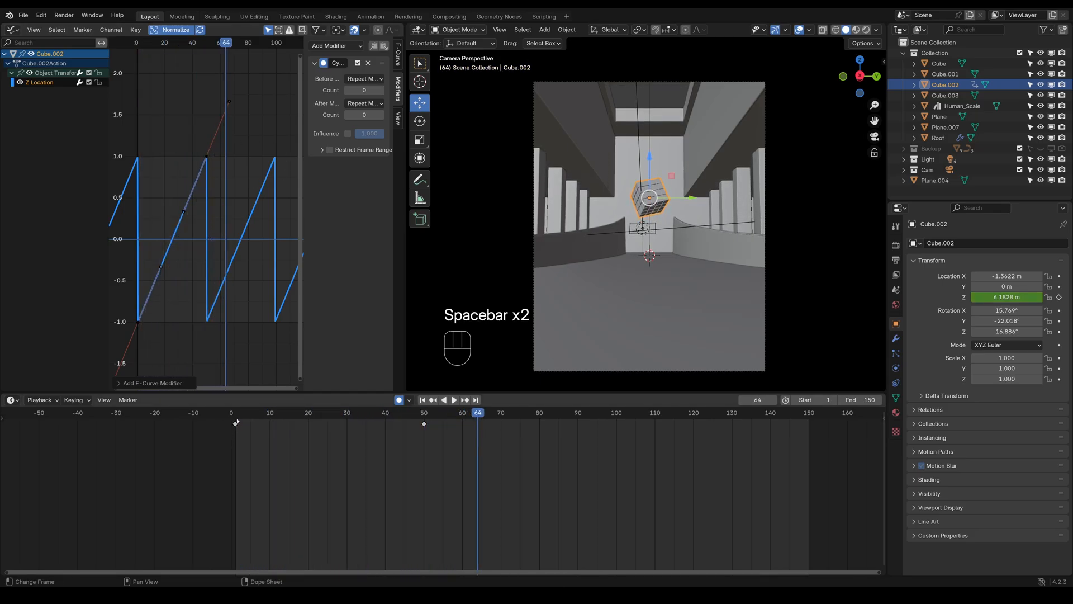
{"action": "left_click", "coordinate": [235, 421]}
Set the Cycles modifier's Before and After modes to Repeat with Offset, play the animation and return to frame 1
{"action": "left_click", "coordinate": [363, 78]}
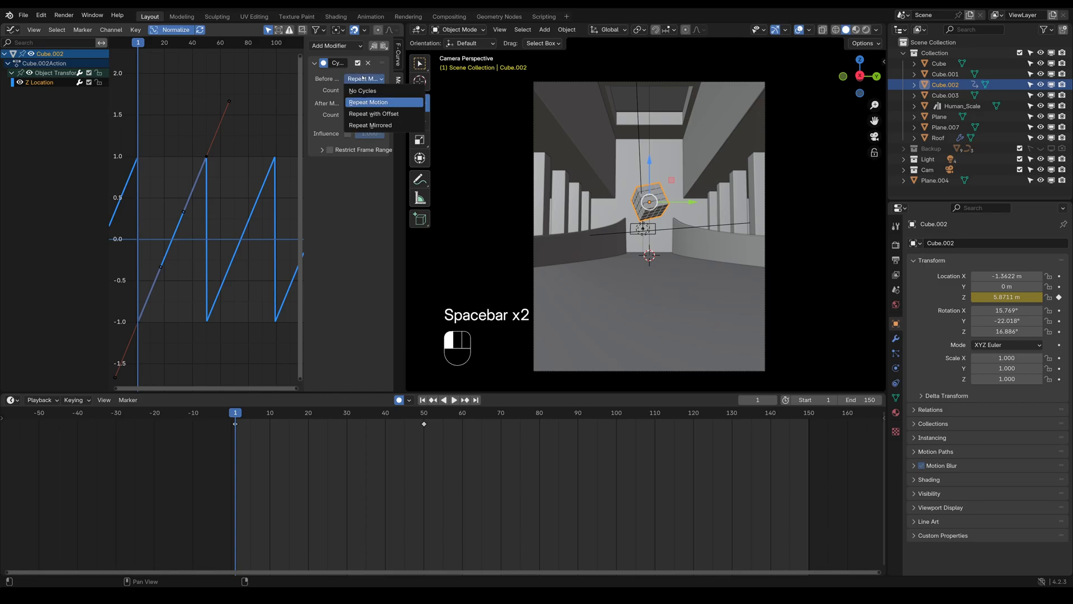
{"action": "left_click", "coordinate": [364, 114]}
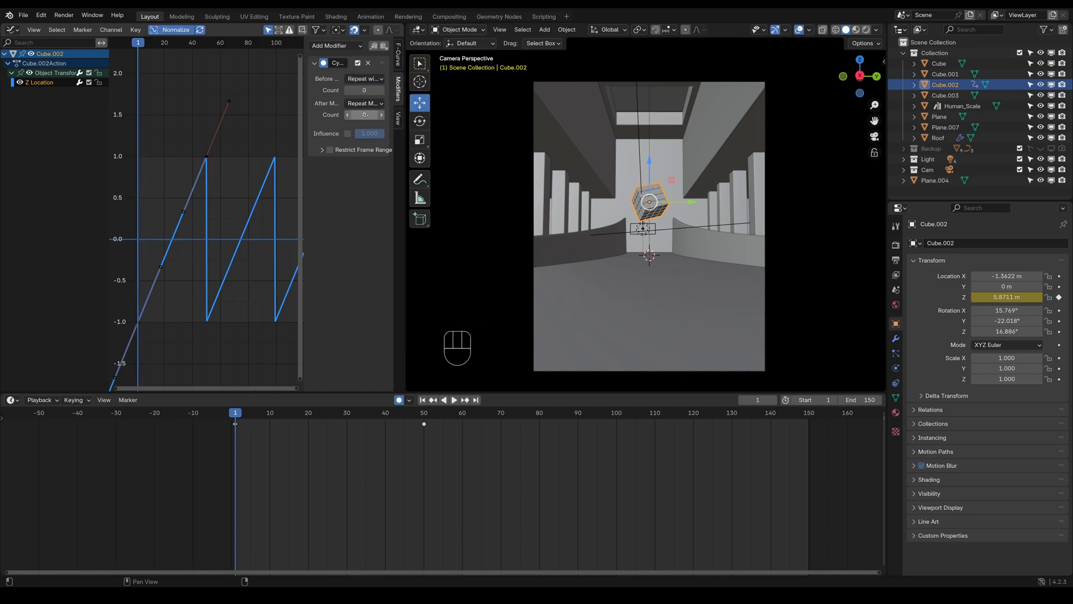
{"action": "left_click", "coordinate": [362, 103]}
{"action": "left_click", "coordinate": [364, 140]}
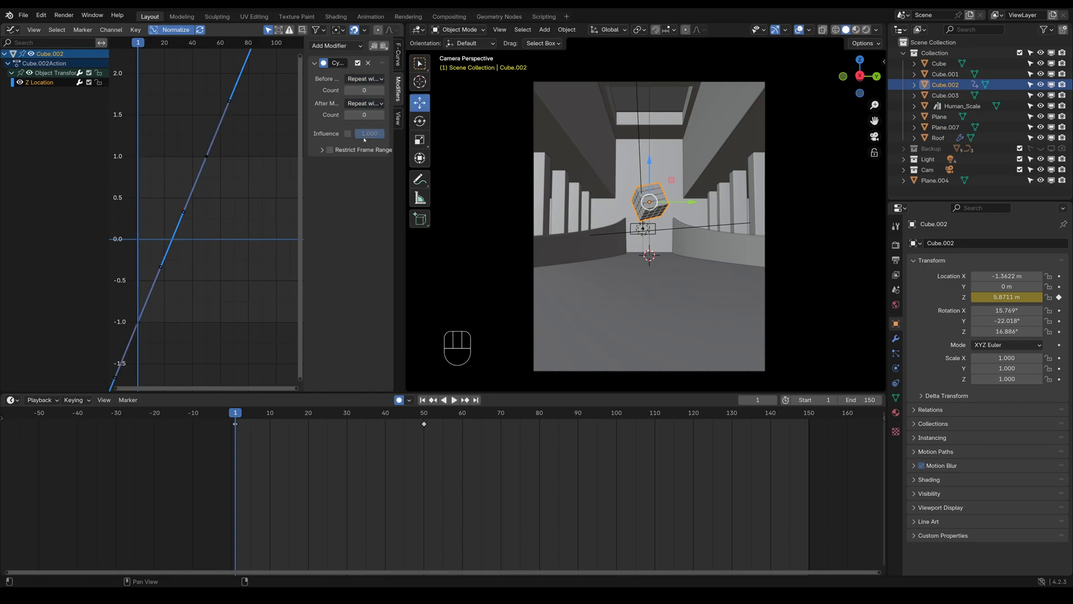
{"action": "scroll", "coordinate": [236, 183], "scroll_direction": "down", "scroll_amount": 5}
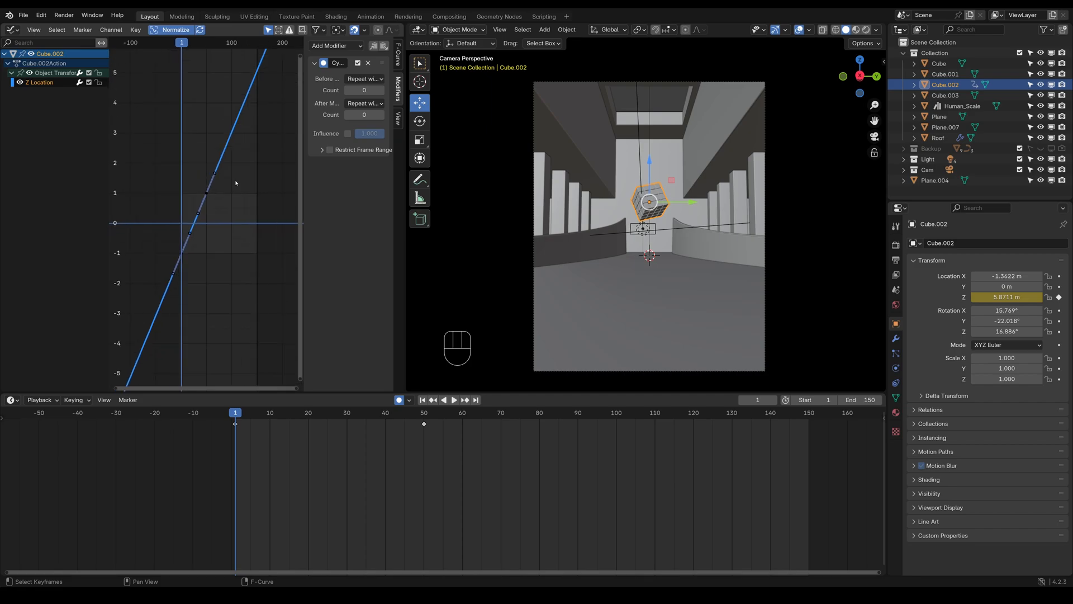
{"action": "key", "text": "space"}
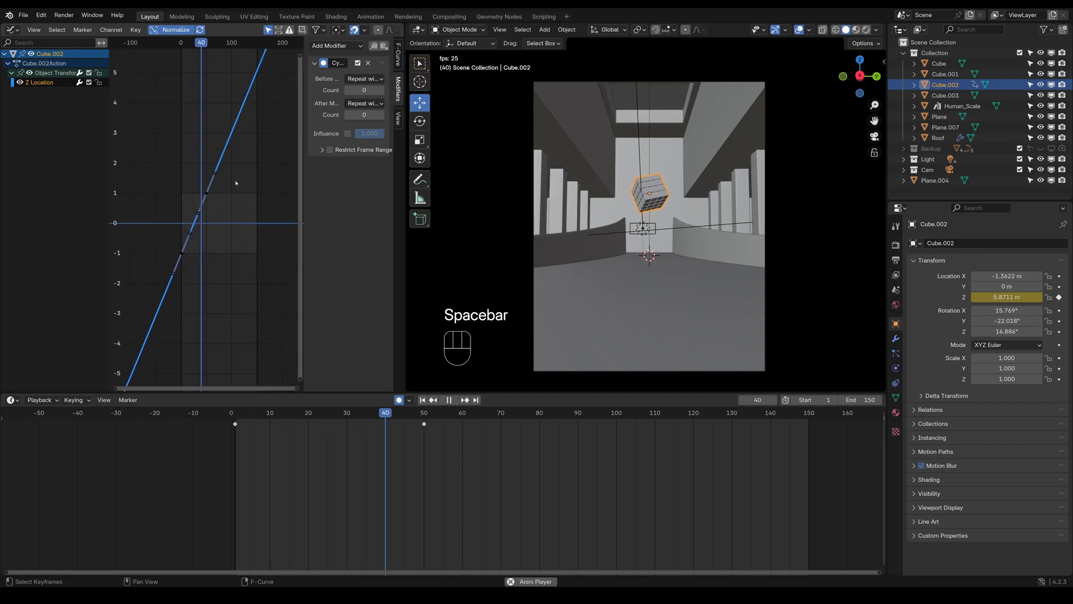
{"action": "key", "text": "space"}
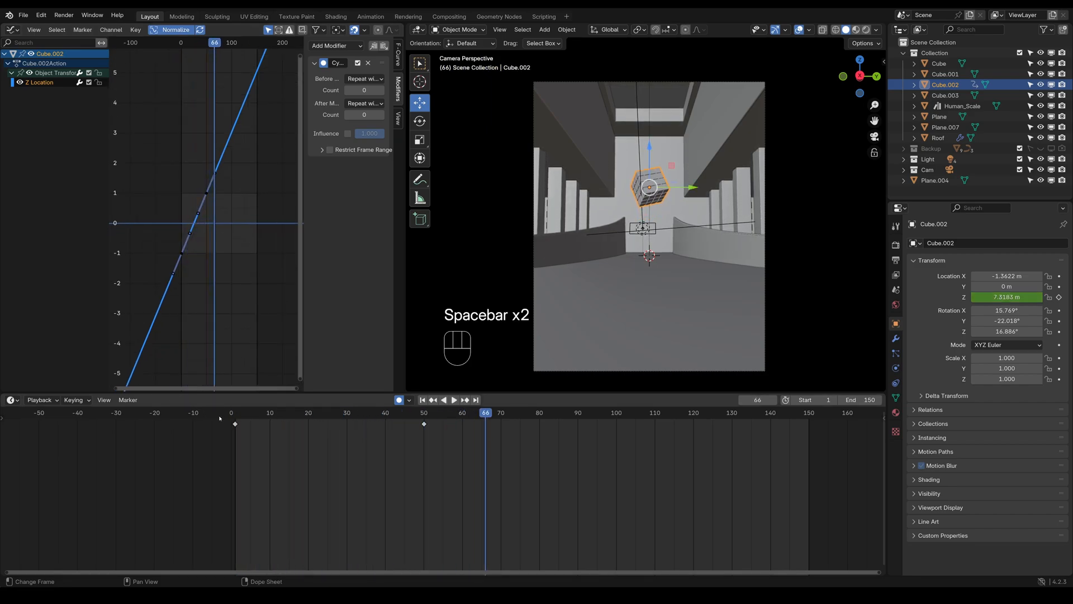
{"action": "left_click", "coordinate": [235, 420]}
Try a Before count of 43 on the Cycles modifier, and undo everything back to before the modifier was added
{"action": "left_click", "coordinate": [362, 79]}
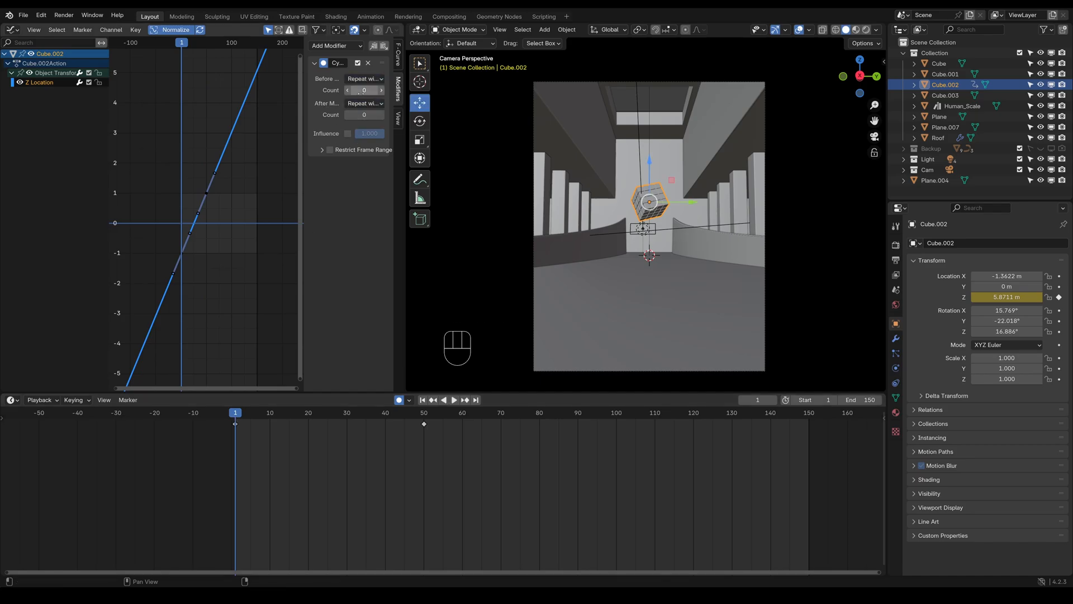
{"action": "mouse_move", "coordinate": [360, 92]}
{"action": "left_mouse_down"}
{"action": "mouse_move", "coordinate": [388, 92]}
{"action": "mouse_move", "coordinate": [360, 90]}
{"action": "left_mouse_up"}
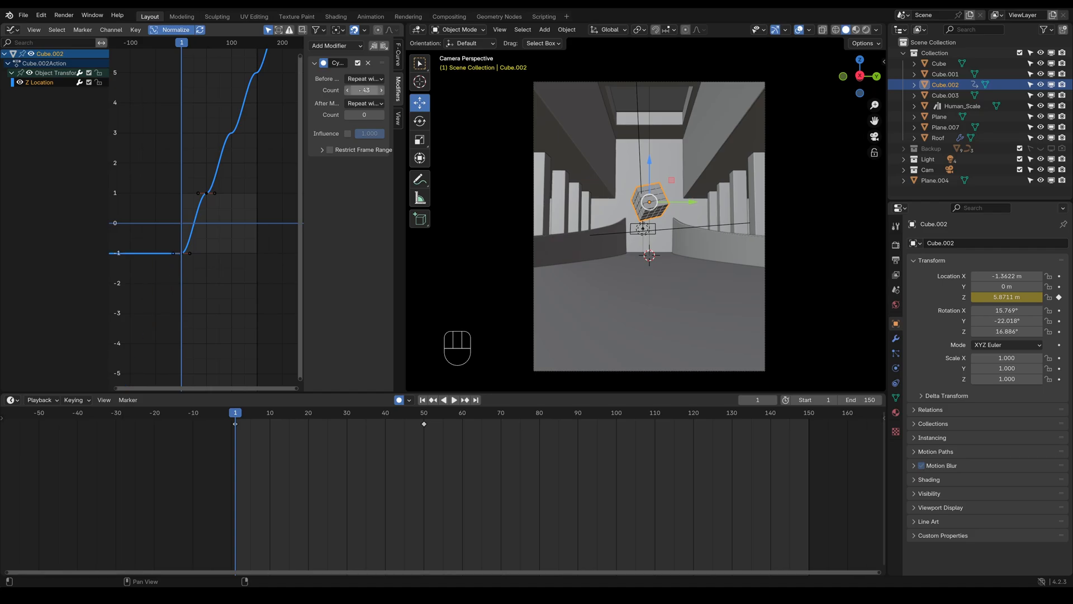
{"action": "key", "text": "ctrl+z"}
{"action": "key", "text": "ctrl+z"}
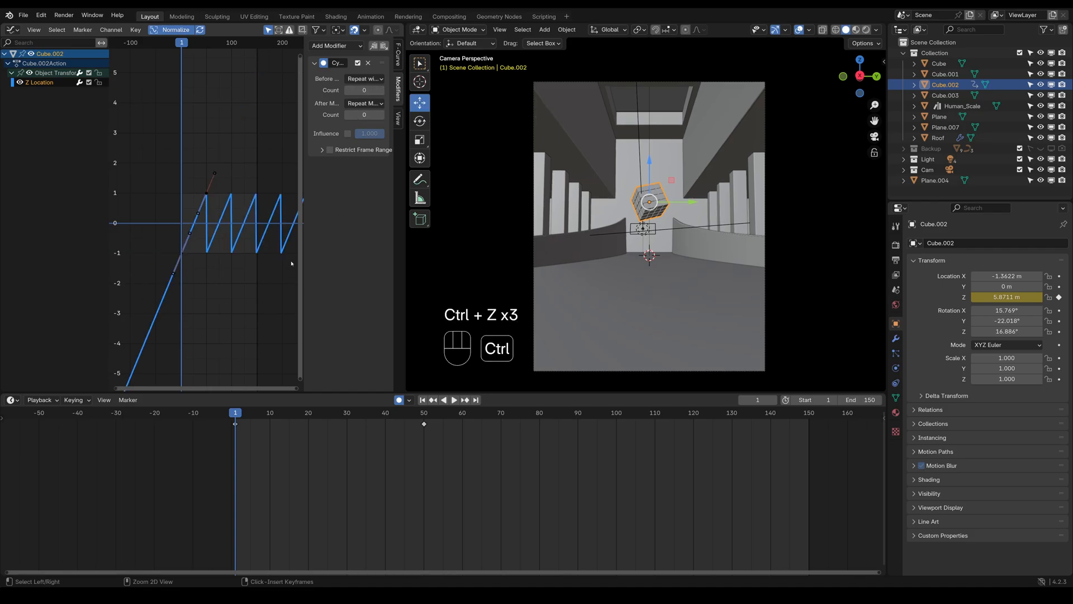
{"action": "key", "text": "ctrl+z"}
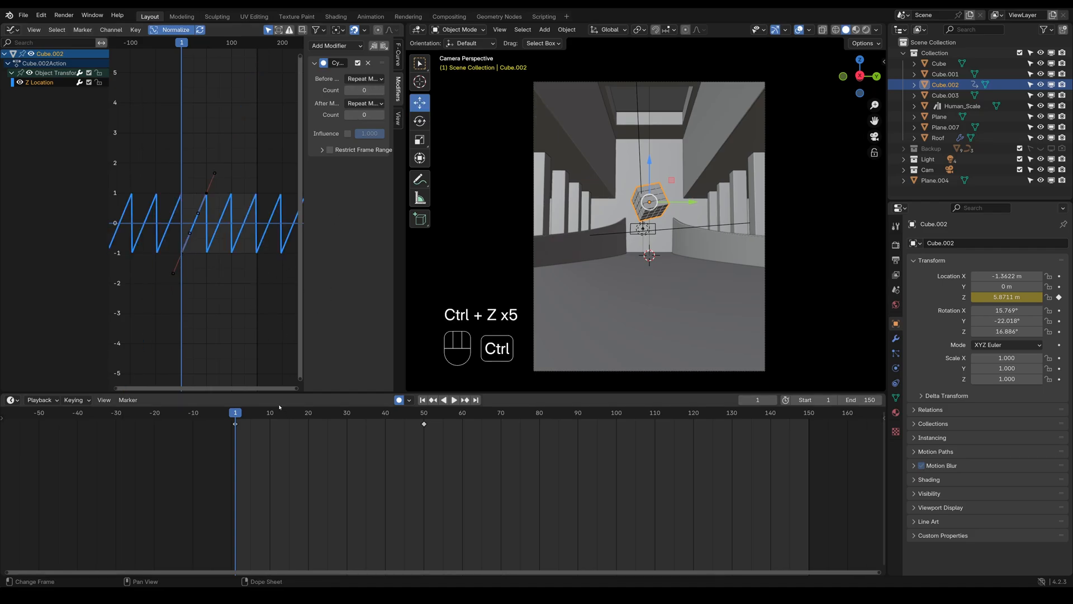
{"action": "key", "text": "ctrl+z"}
Copy the cube's Z Location keyframe from frame 1 and paste it at frame 100
{"action": "left_click_drag", "start_coordinate": [236, 415], "coordinate": [424, 437]}
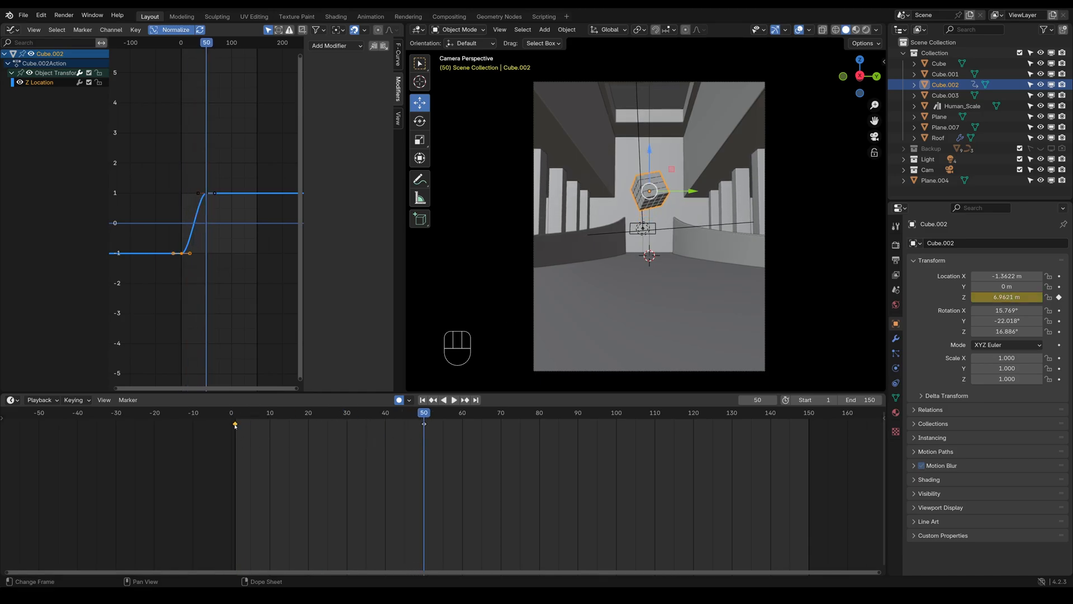
{"action": "key", "text": "ctrl+c"}
{"action": "left_click", "coordinate": [618, 415]}
{"action": "key", "text": "ctrl+v"}
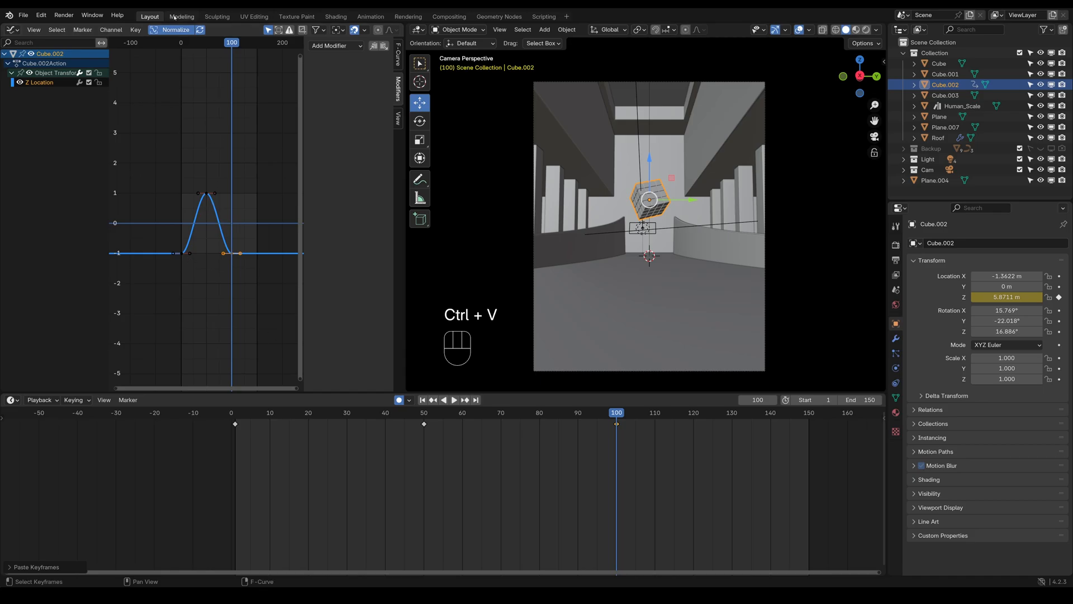
Add a Cycles modifier with repeated motion to the Z Location curve and play the animation from frame 1
{"action": "left_click", "coordinate": [181, 43]}
{"action": "left_click", "coordinate": [311, 46]}
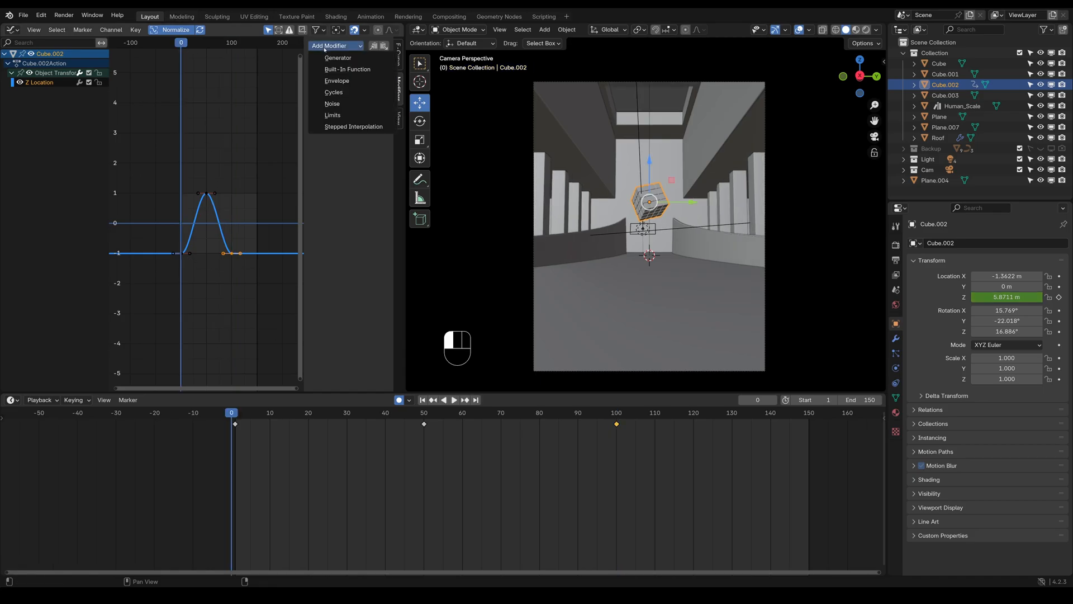
{"action": "left_click", "coordinate": [337, 92]}
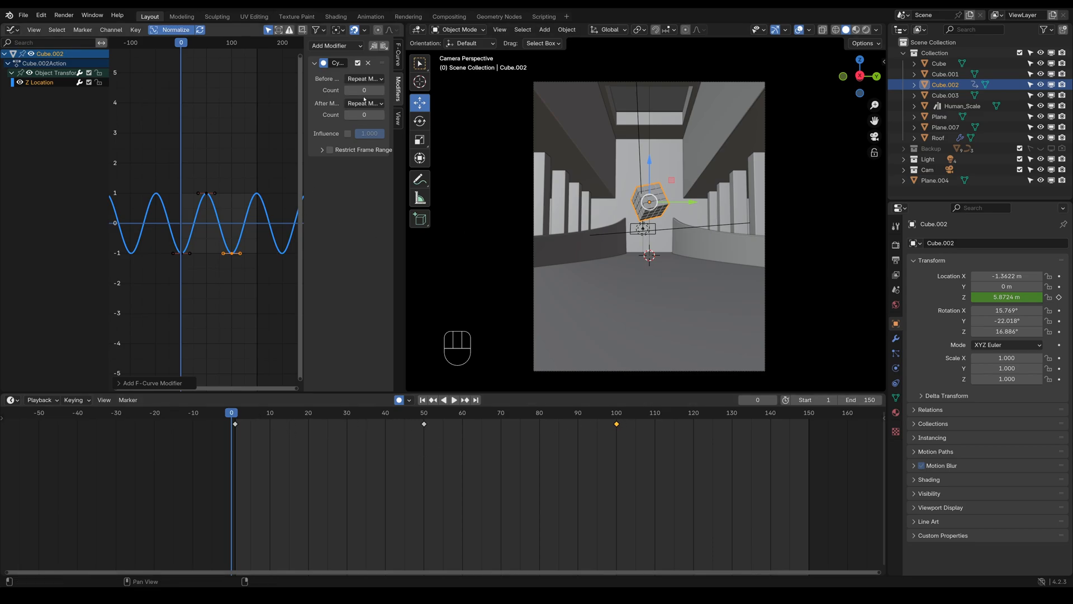
{"action": "left_click", "coordinate": [237, 418]}
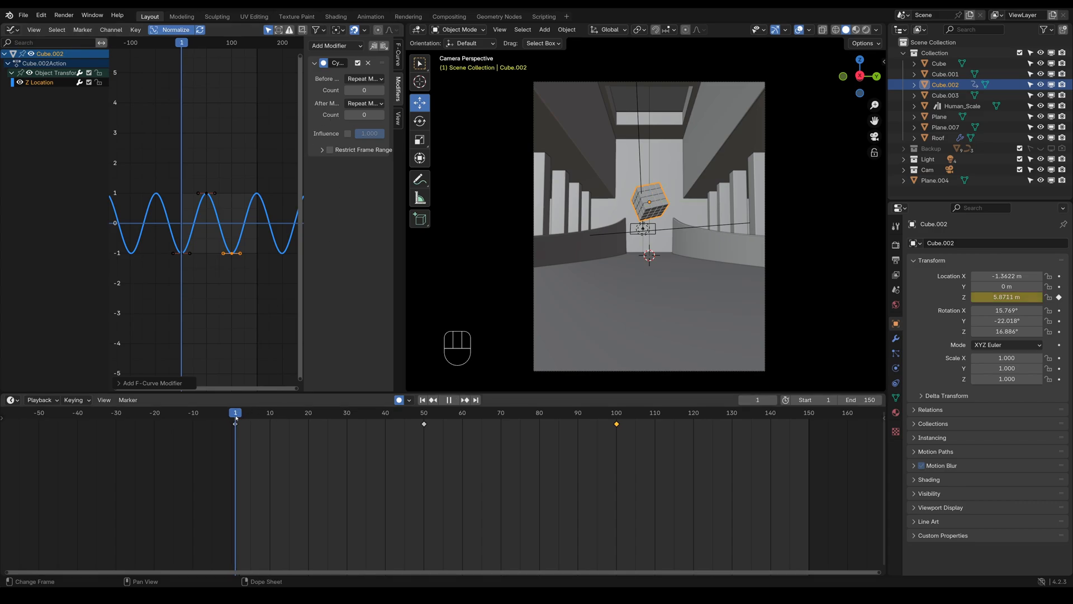
{"action": "key", "text": "space"}
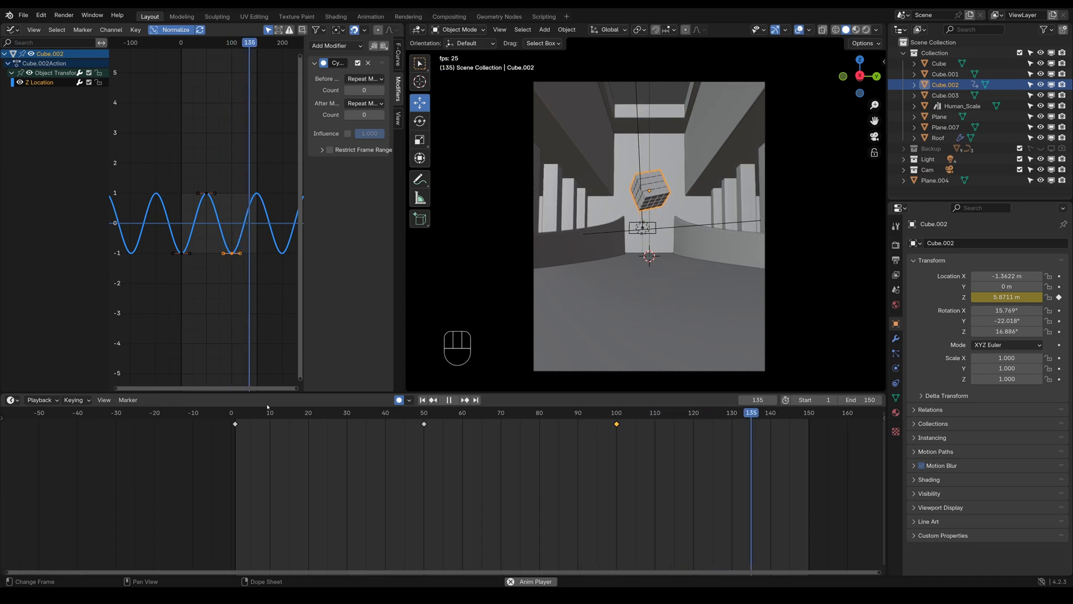
{"action": "key", "text": "space"}
Lengthen the handles of the frame 50 keyframe by scaling them along X, and briefly play the animation
{"action": "left_click", "coordinate": [208, 194]}
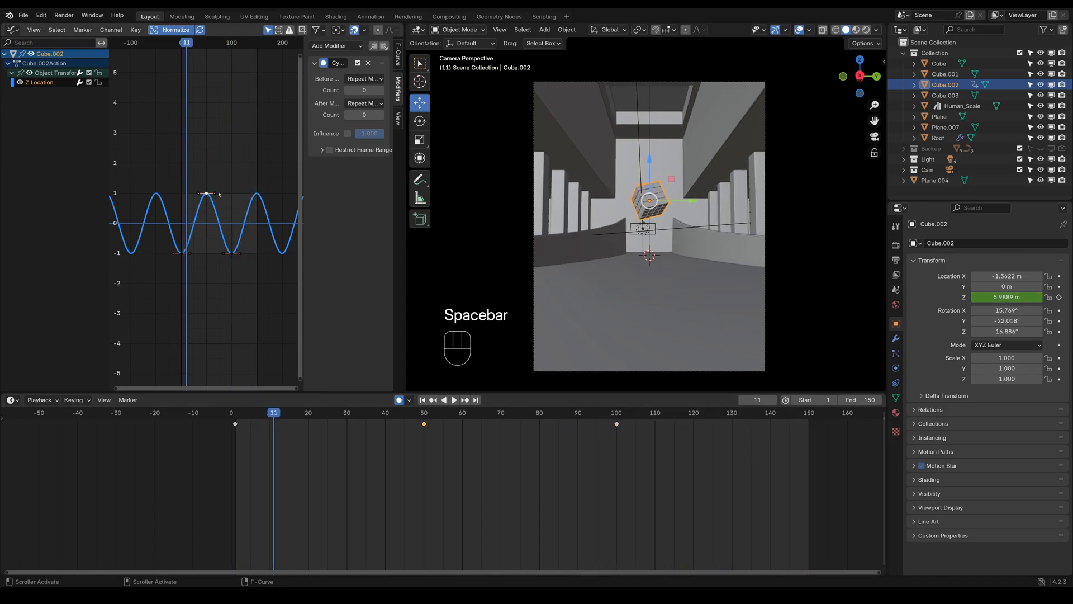
{"action": "key", "text": "s"}
{"action": "key", "text": "x"}
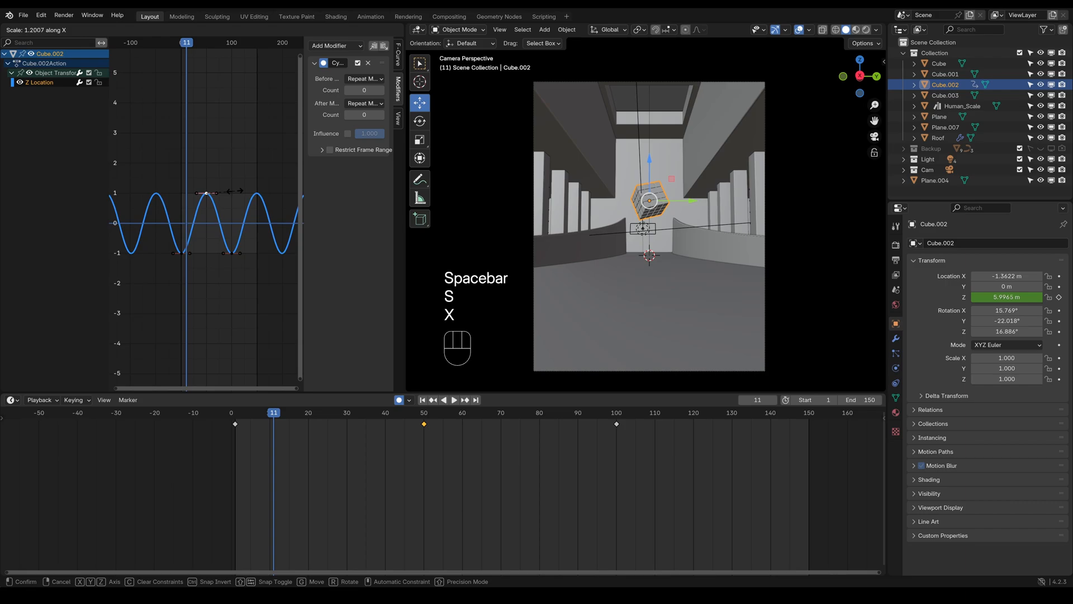
{"action": "left_click", "coordinate": [246, 191]}
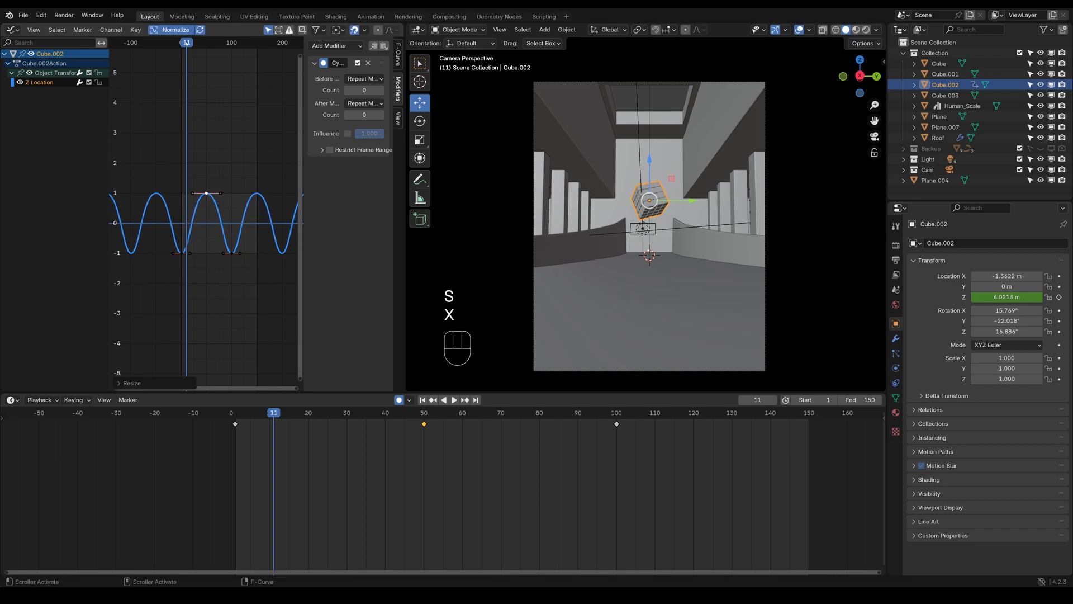
{"action": "left_click_drag", "start_coordinate": [187, 43], "coordinate": [181, 43]}
{"action": "key", "text": "space"}
{"action": "key", "text": "space"}
Undo the handle scaling on the frame 50 keyframe of the Z Location curve
{"action": "scroll", "coordinate": [207, 167], "scroll_direction": "up", "scroll_amount": 4, "text": "alt"}
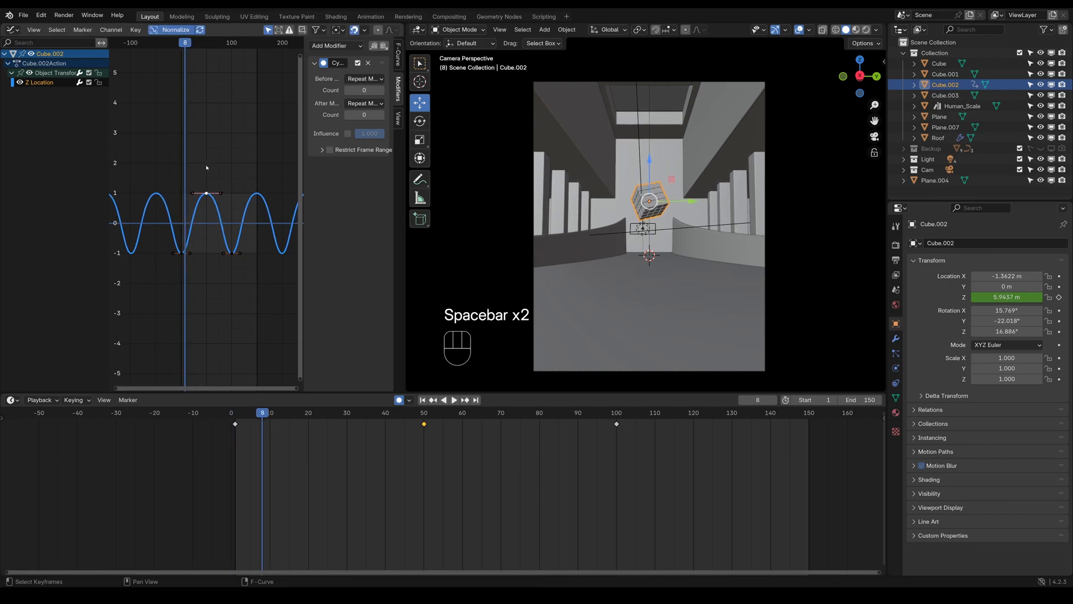
{"action": "key", "text": "ctrl+z"}
{"action": "key", "text": "ctrl+z"}
{"action": "key", "text": "Home"}
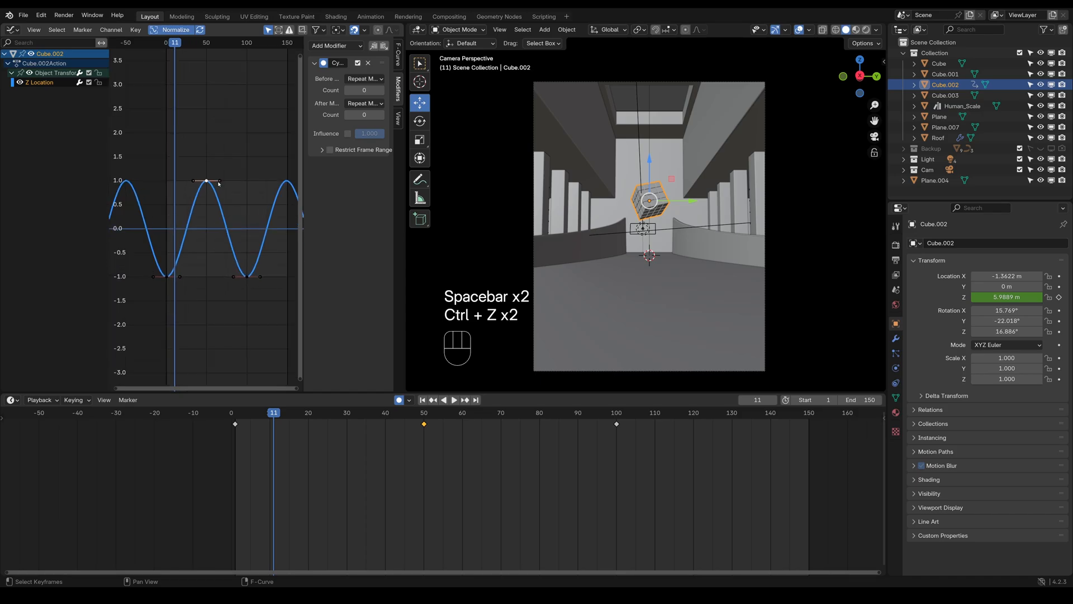
Lengthen the handles of the frame 50 keyframe on the Z Location curve by scaling them outward
{"action": "scroll", "coordinate": [229, 198], "scroll_direction": "up", "scroll_amount": 2}
{"action": "left_click", "coordinate": [242, 213]}
{"action": "left_click", "coordinate": [149, 306]}
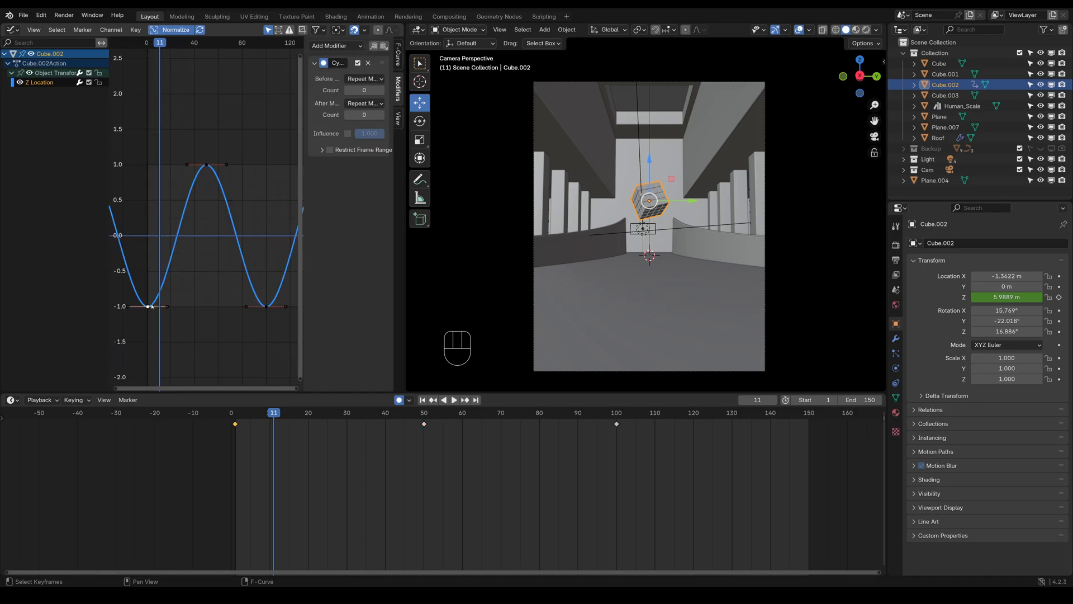
{"action": "left_click", "coordinate": [207, 165]}
{"action": "key", "text": "ctrl+g"}
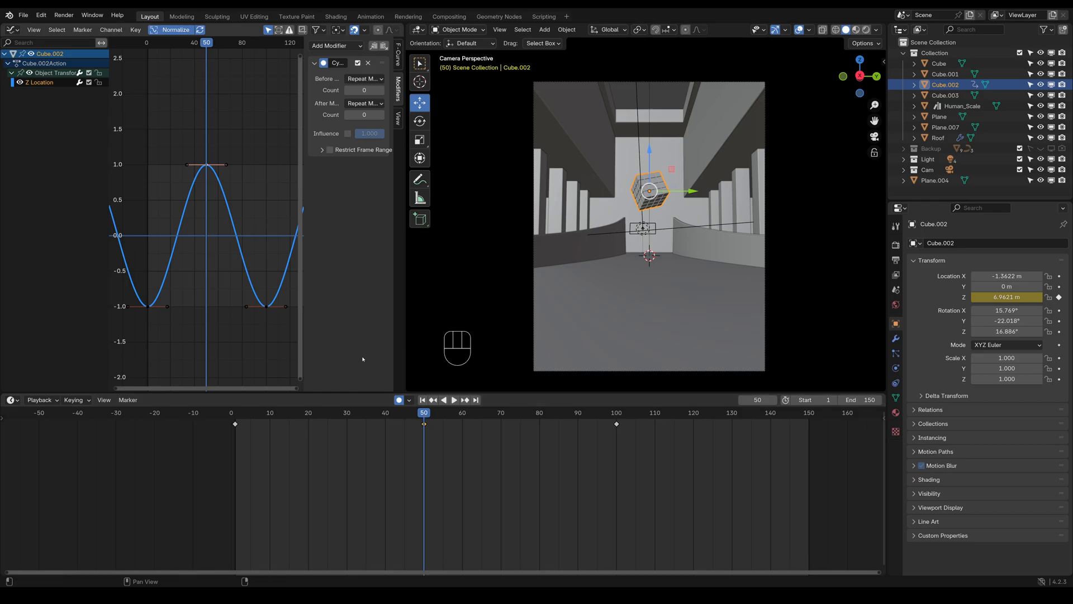
{"action": "left_click", "coordinate": [207, 166]}
{"action": "key", "text": "s"}
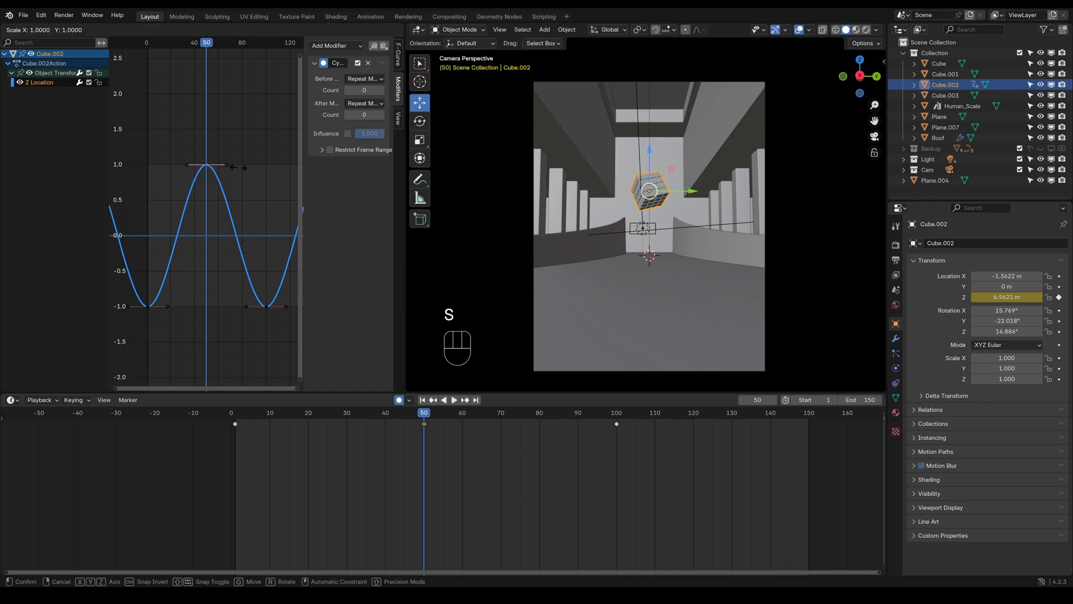
{"action": "left_click", "coordinate": [260, 164]}
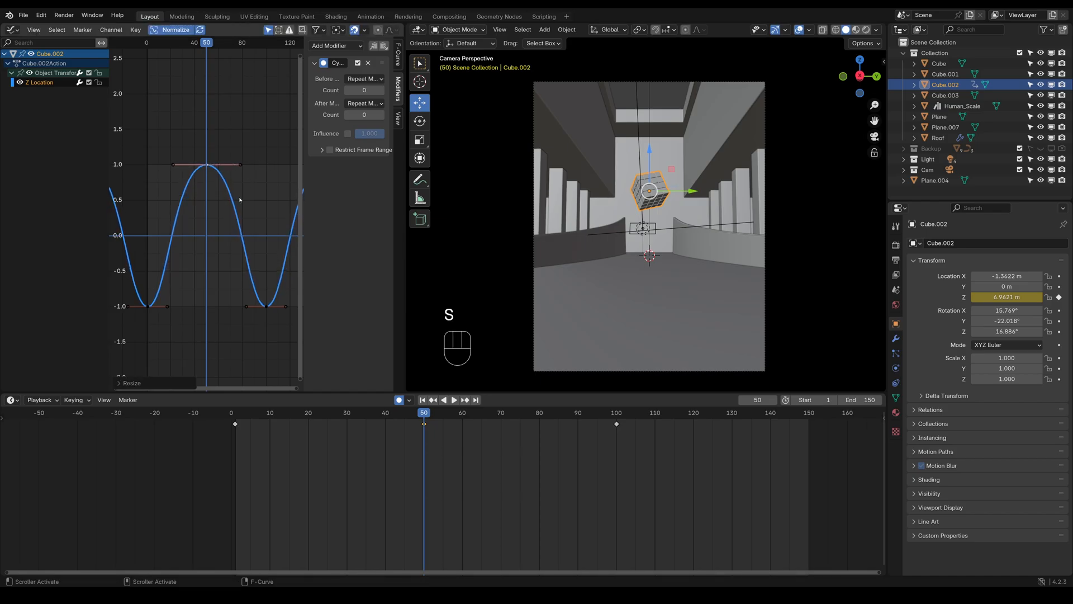
Lengthen the handles of the frame 1 keyframe on the Z Location curve by scaling, and briefly play the animation
{"action": "left_click", "coordinate": [148, 307]}
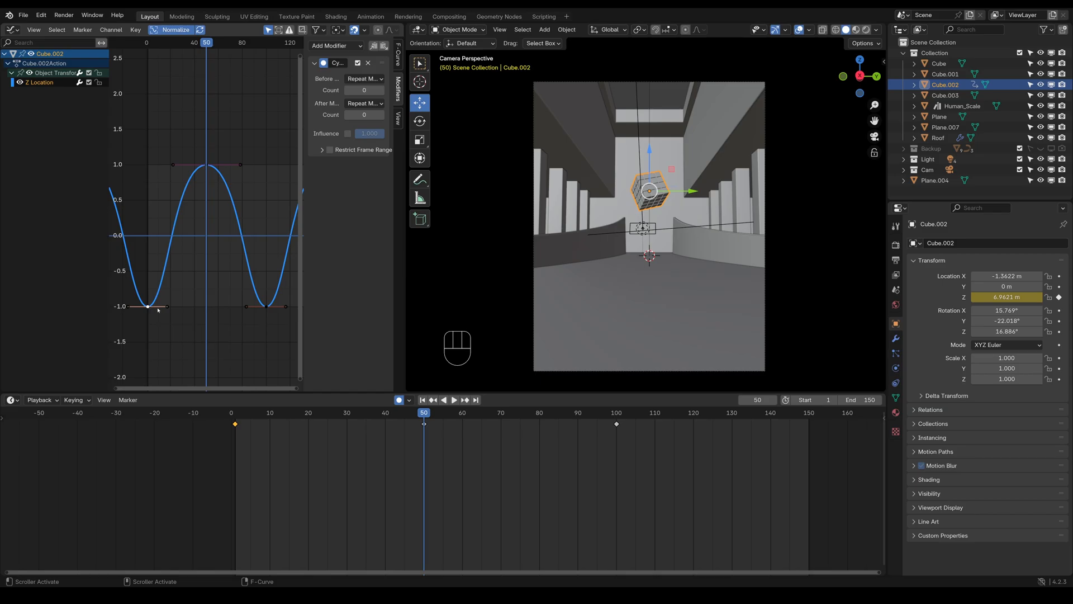
{"action": "key", "text": "s"}
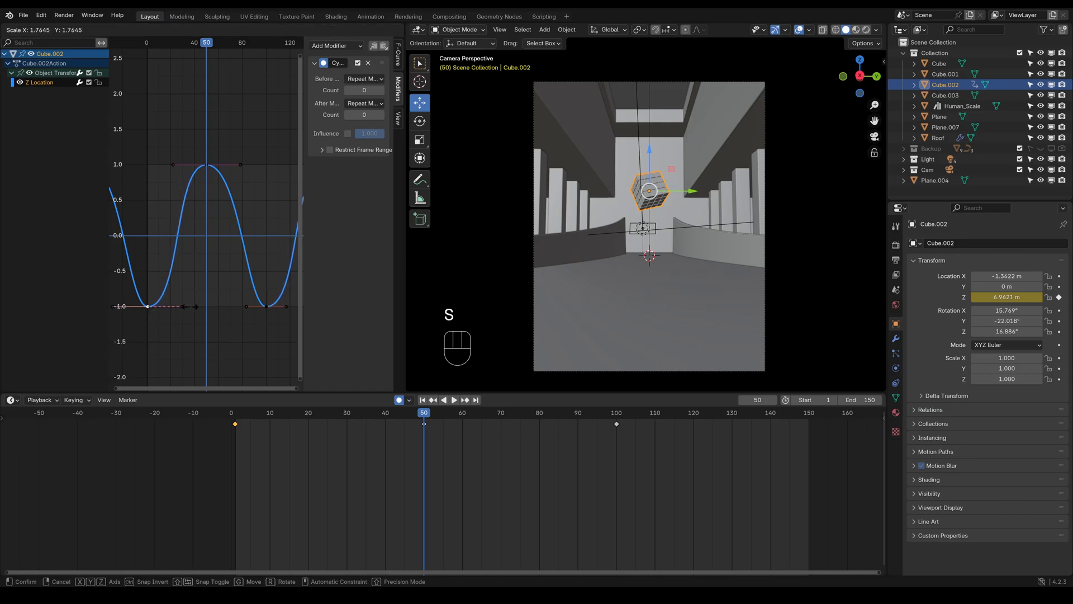
{"action": "left_click", "coordinate": [190, 306]}
{"action": "key", "text": "space"}
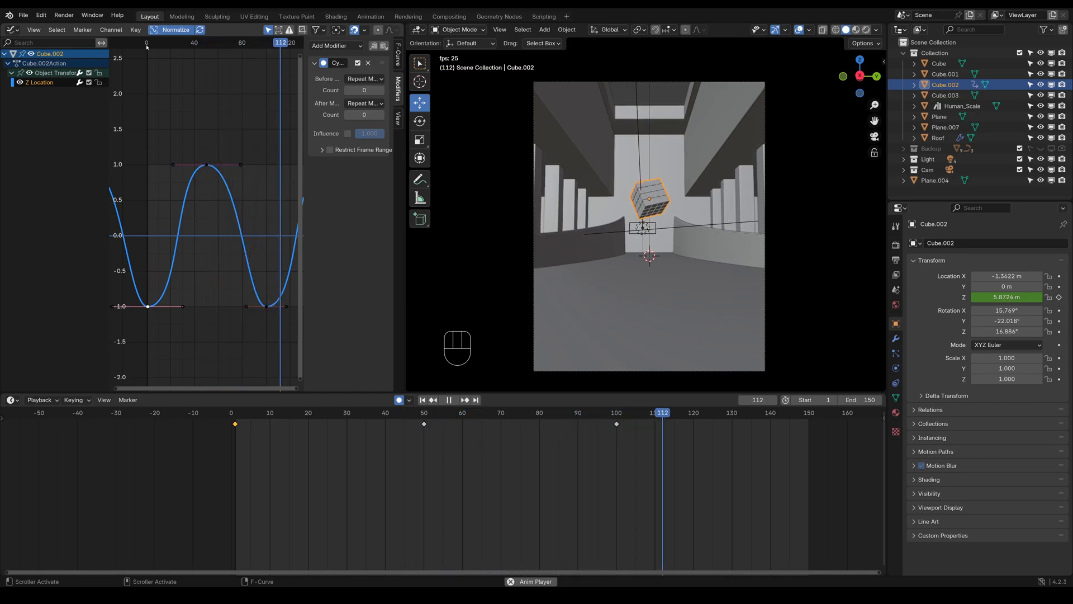
{"action": "key", "text": "space"}
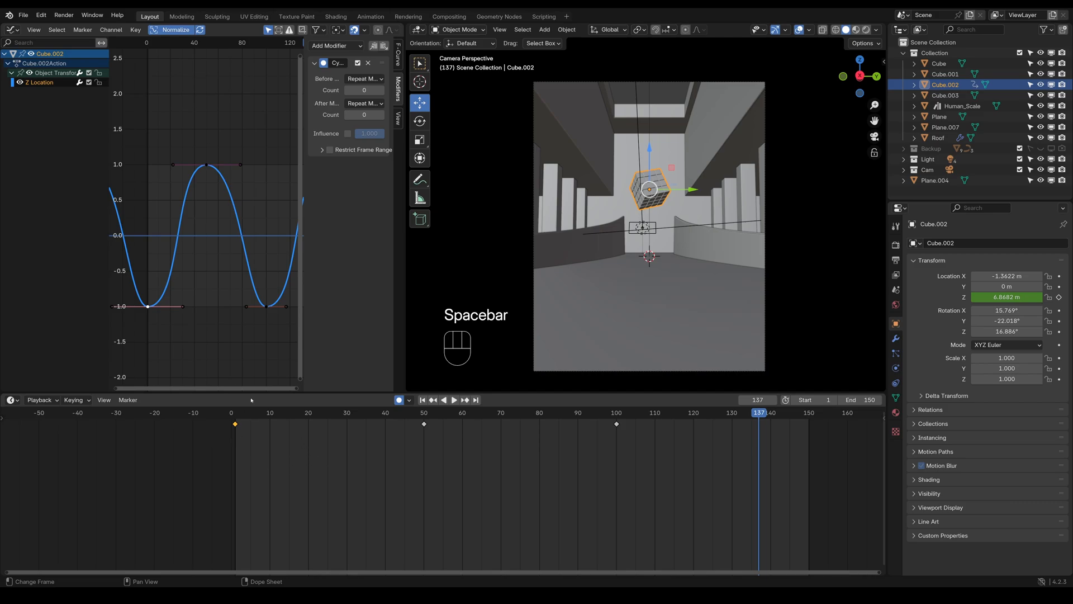
Undo the handle scaling on the frame 1 keyframe of the Z Location curve
{"action": "key", "text": "ctrl+z"}
{"action": "key", "text": "ctrl+z"}
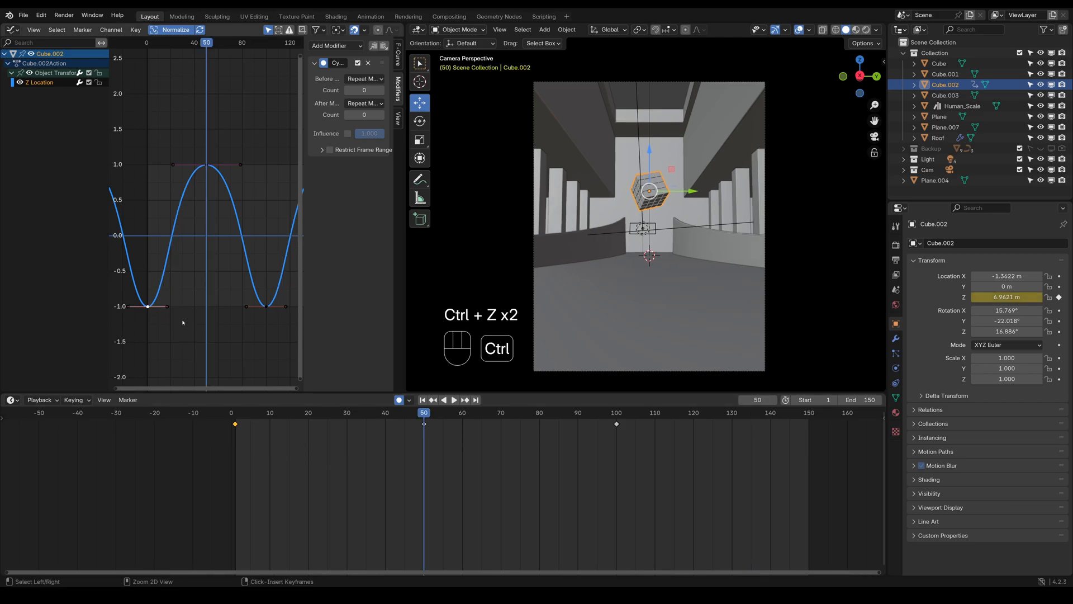
Scale all the cube's keyframes in time from frame 1 so they fall at frames 60 and 120, and briefly play the animation
{"action": "left_click", "coordinate": [146, 43]}
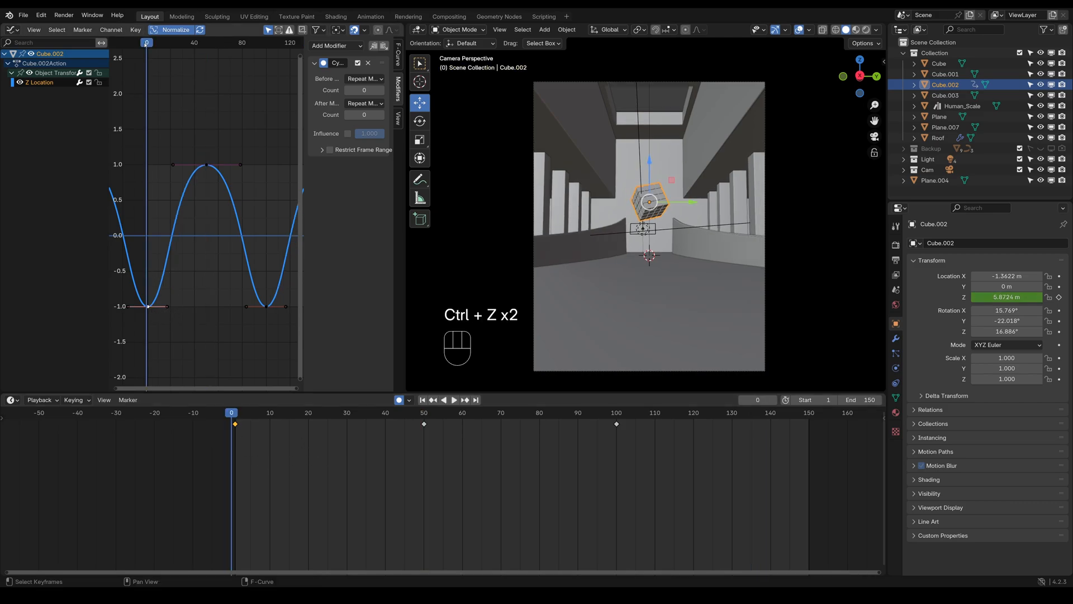
{"action": "left_click", "coordinate": [236, 422]}
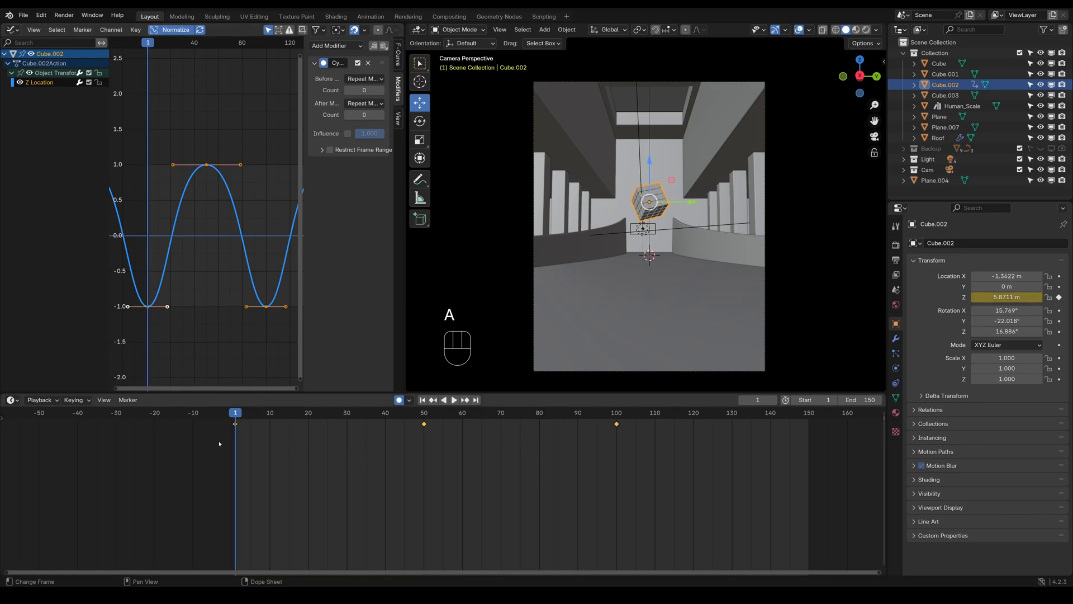
{"action": "key", "text": "s"}
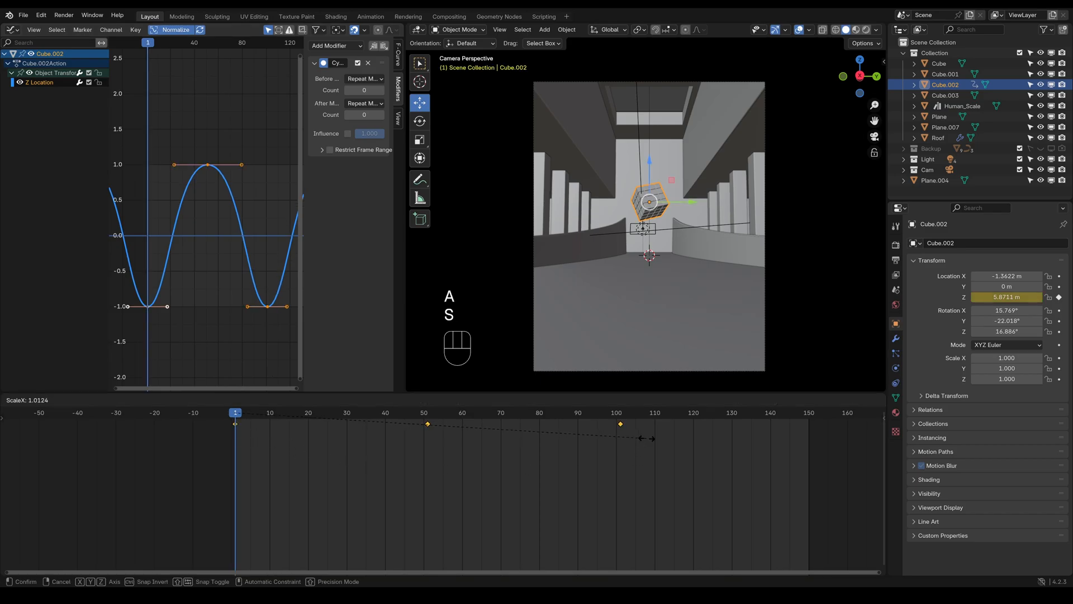
{"action": "left_click", "coordinate": [719, 439]}
{"action": "key", "text": "space"}
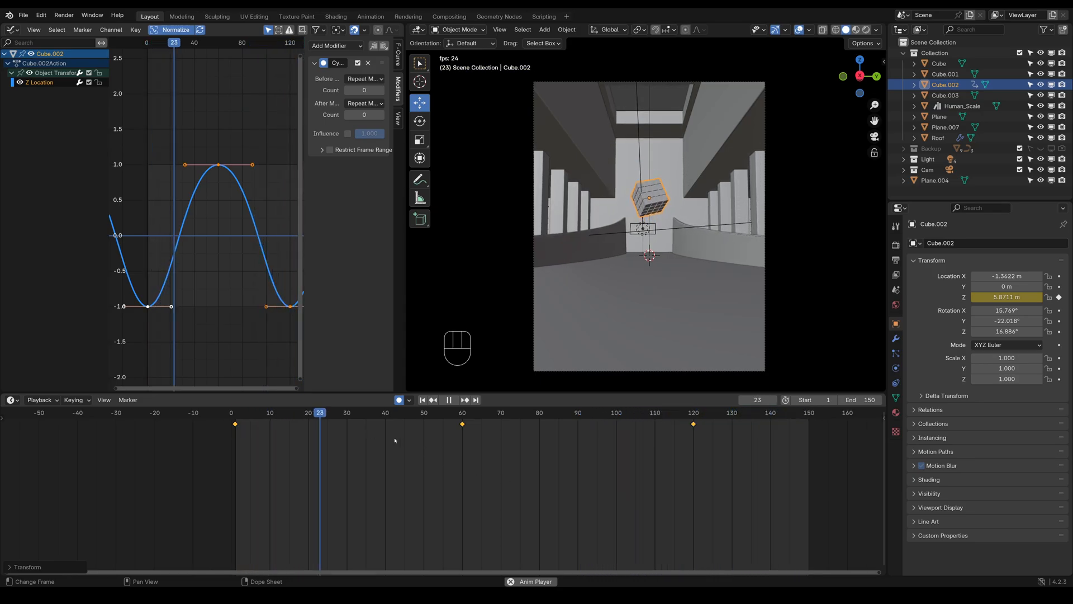
{"action": "key", "text": "space"}
{"action": "left_click", "coordinate": [235, 413]}
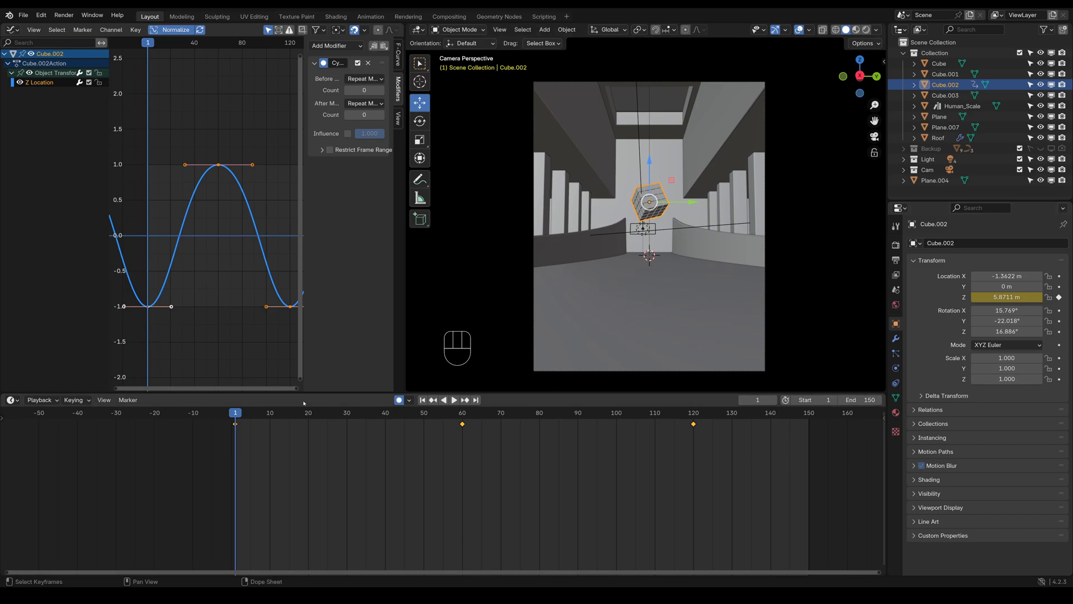
Save the file, preview the floating cube animation in rendered shading, and return to solid shading
{"action": "key", "text": "ctrl+s"}
{"action": "key", "text": "space"}
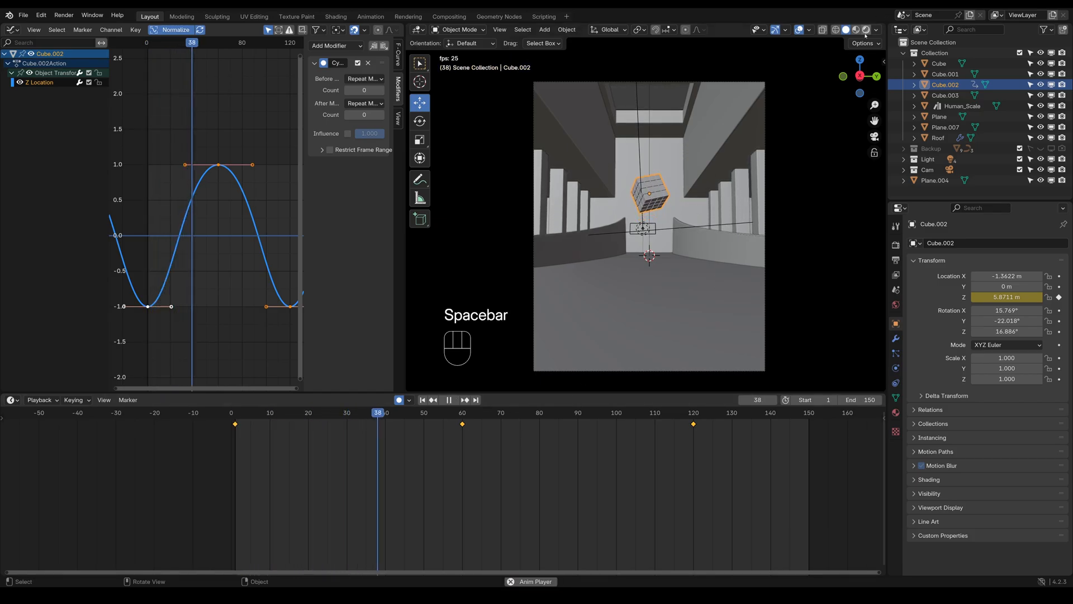
{"action": "left_click", "coordinate": [866, 30]}
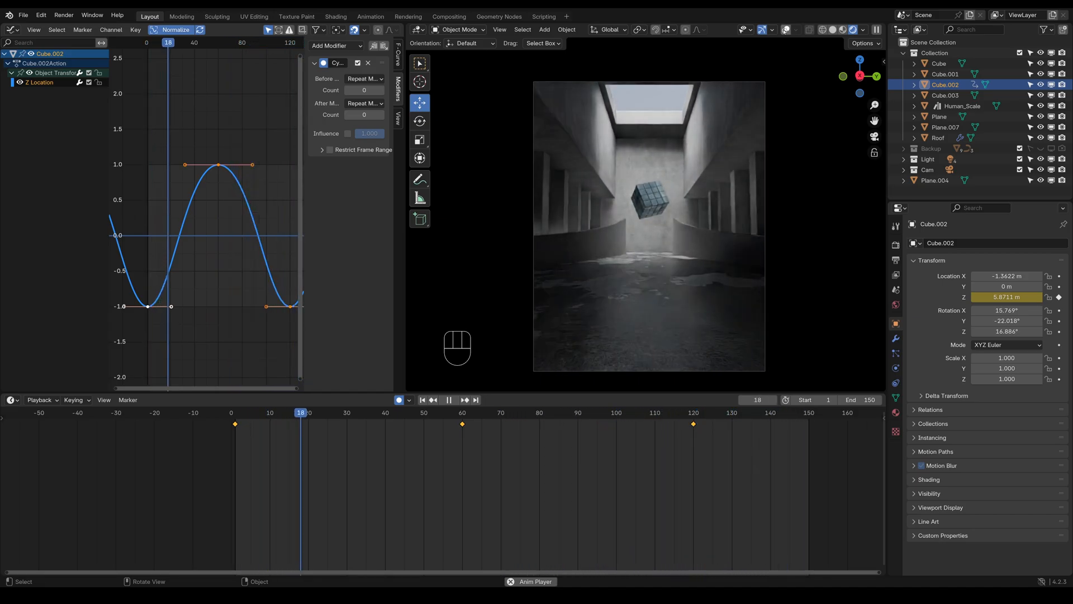
{"action": "key", "text": "space"}
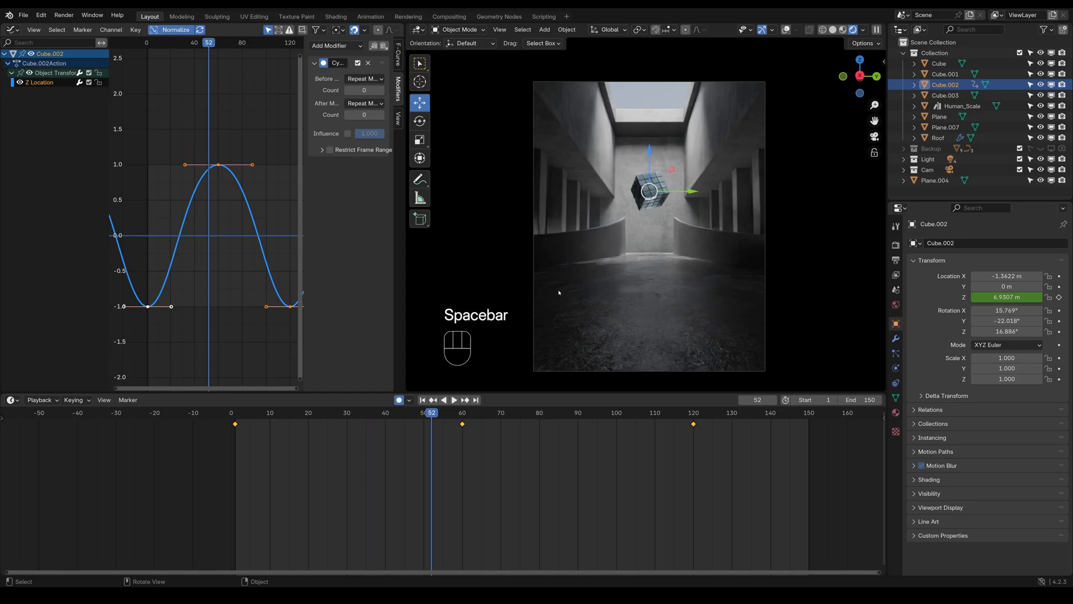
{"action": "left_click", "coordinate": [830, 30]}
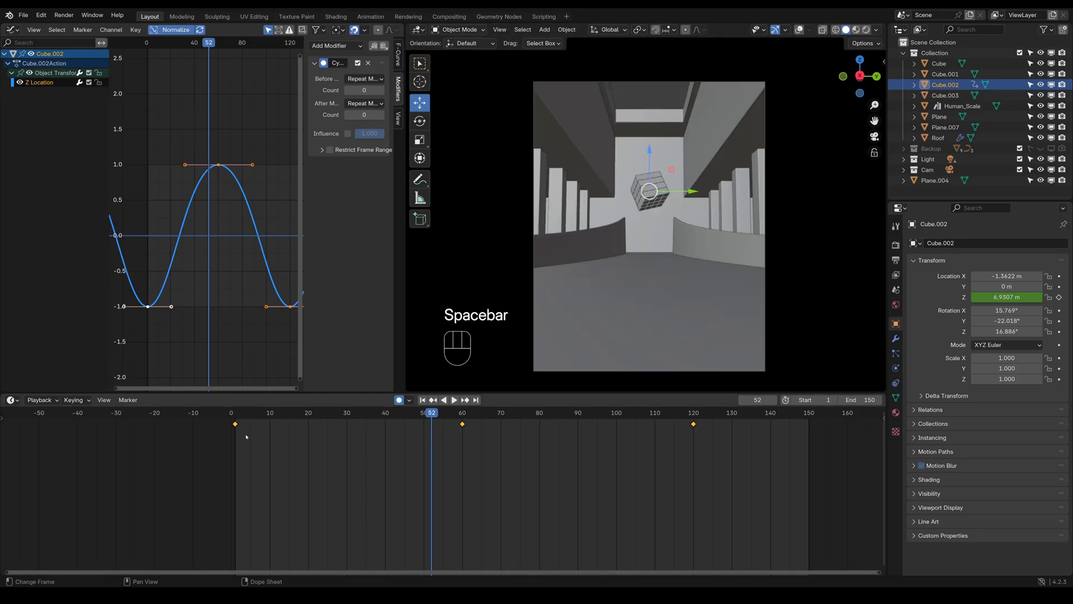
At frame 1, set the cube's X rotation to 13.769° and keyframe its X, Y and Z rotation
{"action": "left_click", "coordinate": [236, 421]}
{"action": "key", "text": "space"}
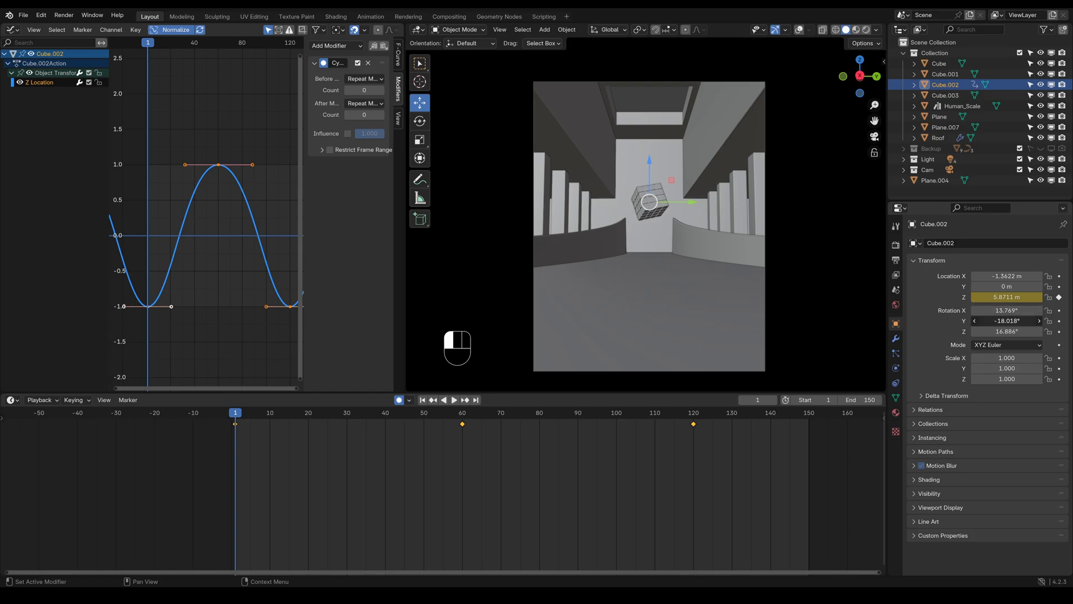
{"action": "key", "text": "ctrl+z"}
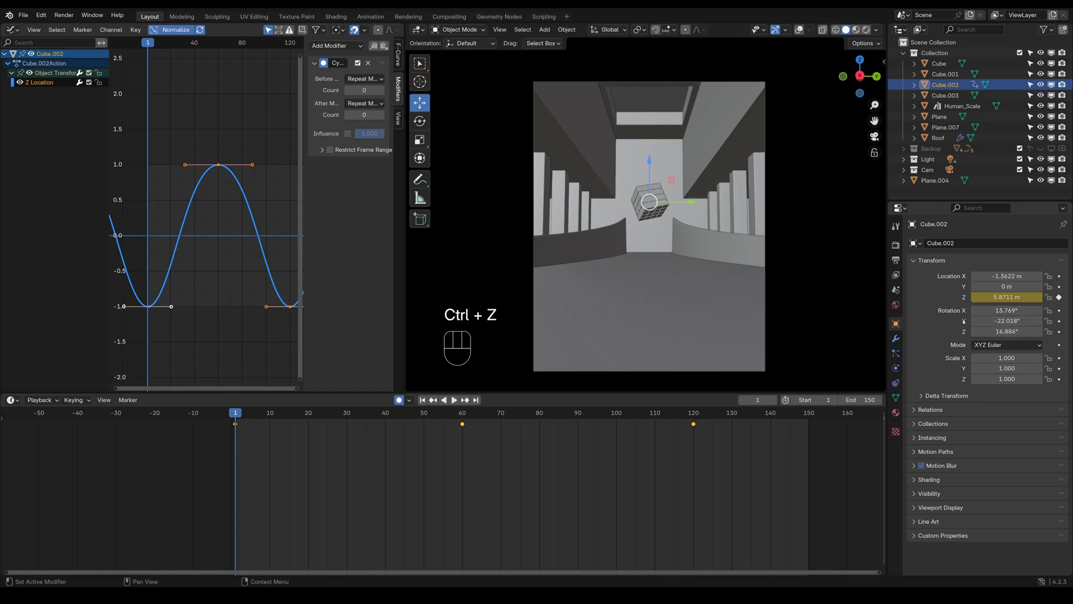
{"action": "left_click", "coordinate": [1060, 320]}
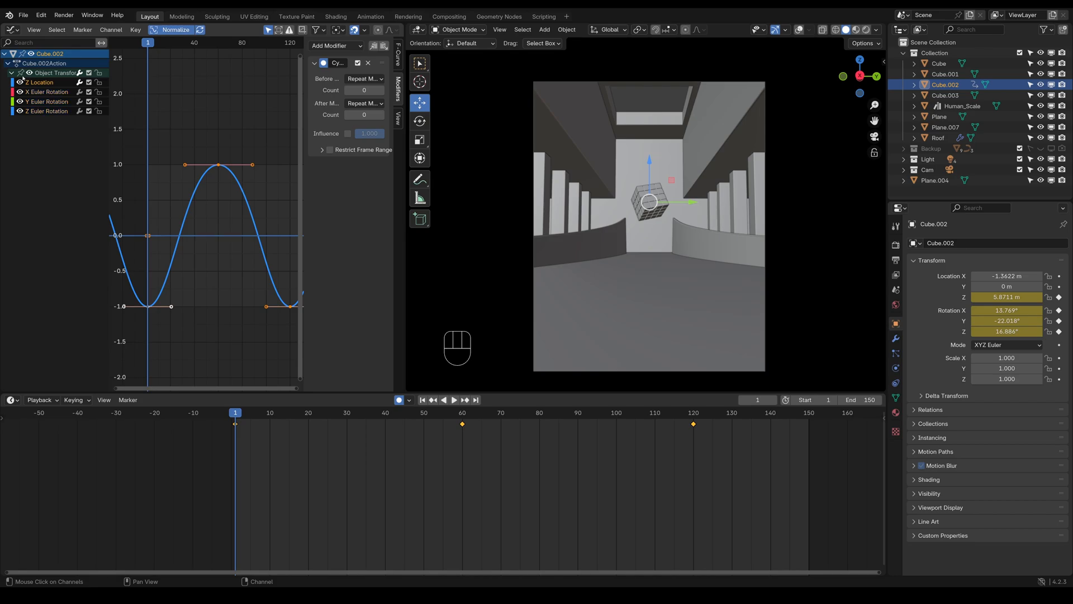
Add a Noise modifier with scale 16 and strength 0.2 to the X Euler Rotation curve, and play the animation
{"action": "left_click", "coordinate": [40, 92]}
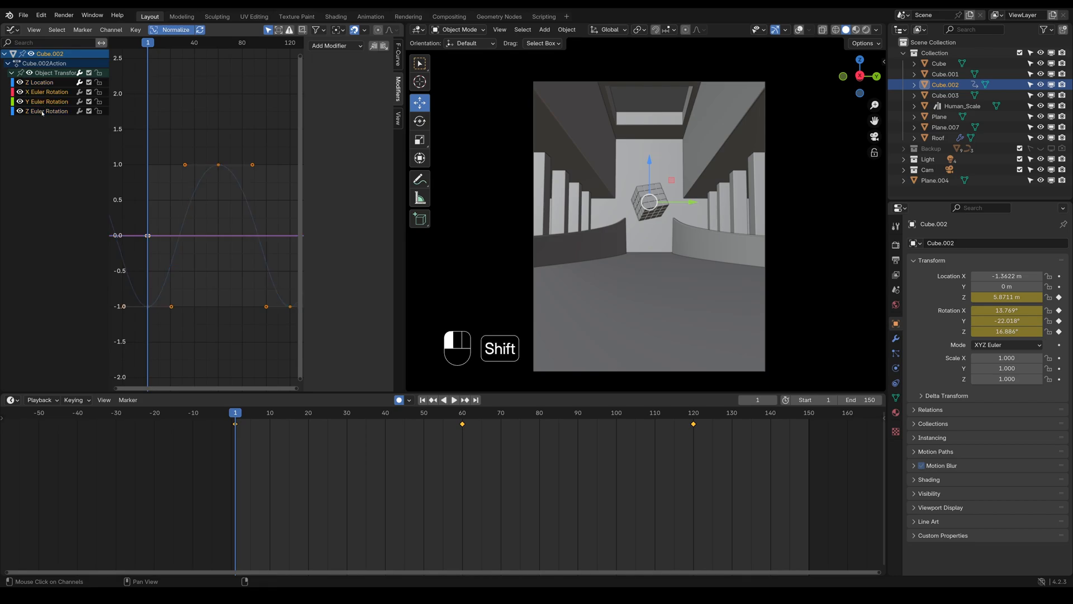
{"action": "left_click", "coordinate": [335, 45]}
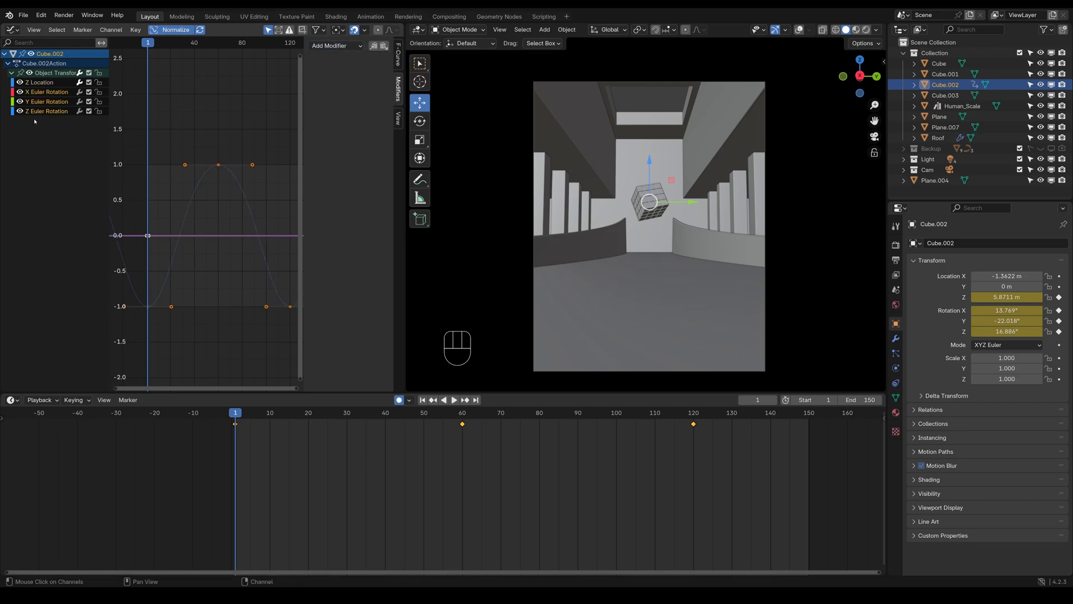
{"action": "left_click", "coordinate": [39, 83]}
{"action": "left_click", "coordinate": [40, 92]}
{"action": "left_click", "coordinate": [337, 45]}
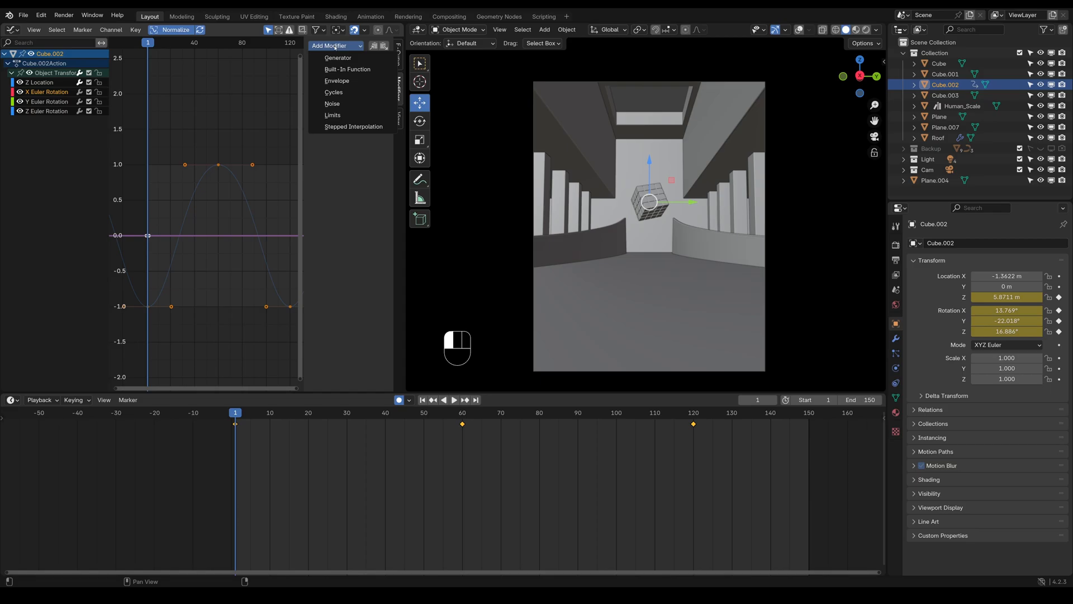
{"action": "left_click", "coordinate": [333, 103]}
{"action": "mouse_move", "coordinate": [364, 91]}
{"action": "left_mouse_down"}
{"action": "mouse_move", "coordinate": [398, 92]}
{"action": "mouse_move", "coordinate": [352, 103]}
{"action": "mouse_move", "coordinate": [372, 103]}
{"action": "left_mouse_up"}
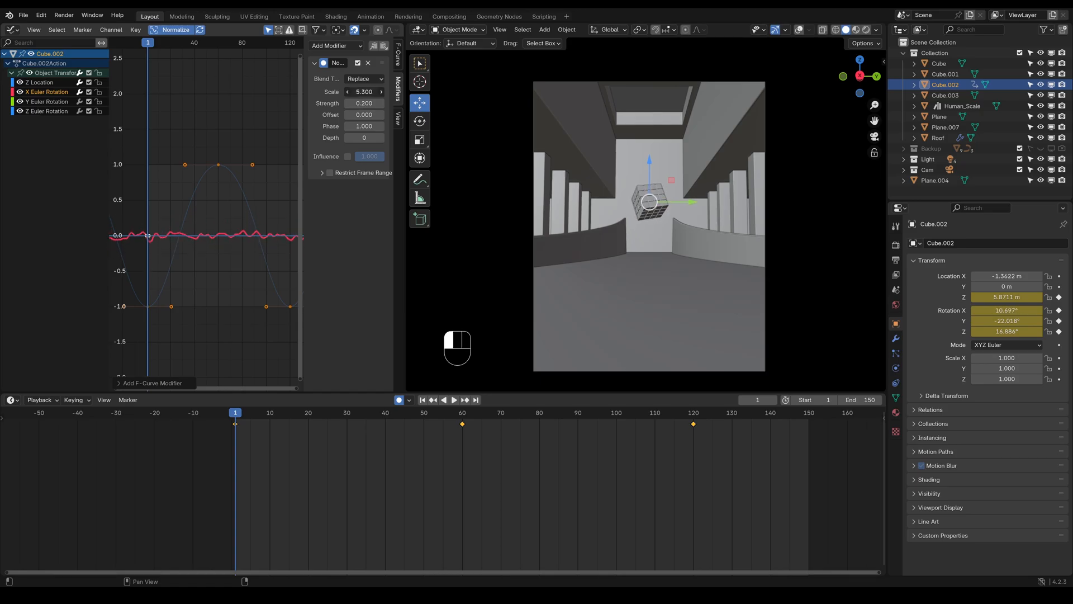
{"action": "key", "text": "space"}
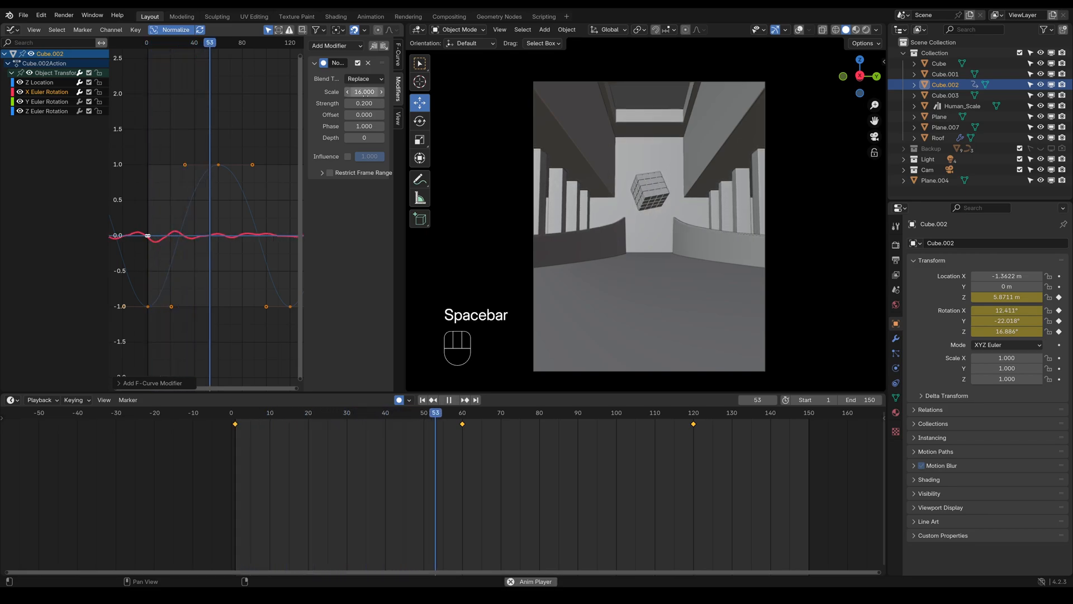
Try a phase of about 21.8 for the Noise modifier on the X Euler Rotation curve and undo it
{"action": "scroll", "coordinate": [240, 152], "scroll_direction": "up", "scroll_amount": 1}
{"action": "scroll", "coordinate": [240, 152], "scroll_direction": "up", "scroll_amount": 1}
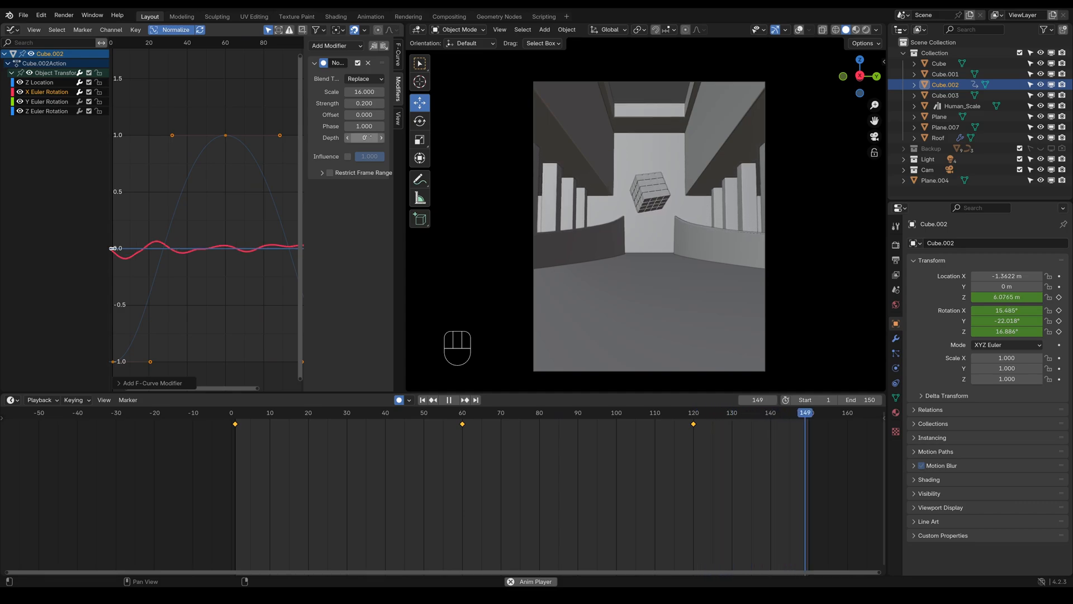
{"action": "left_click_drag", "start_coordinate": [364, 126], "coordinate": [413, 125]}
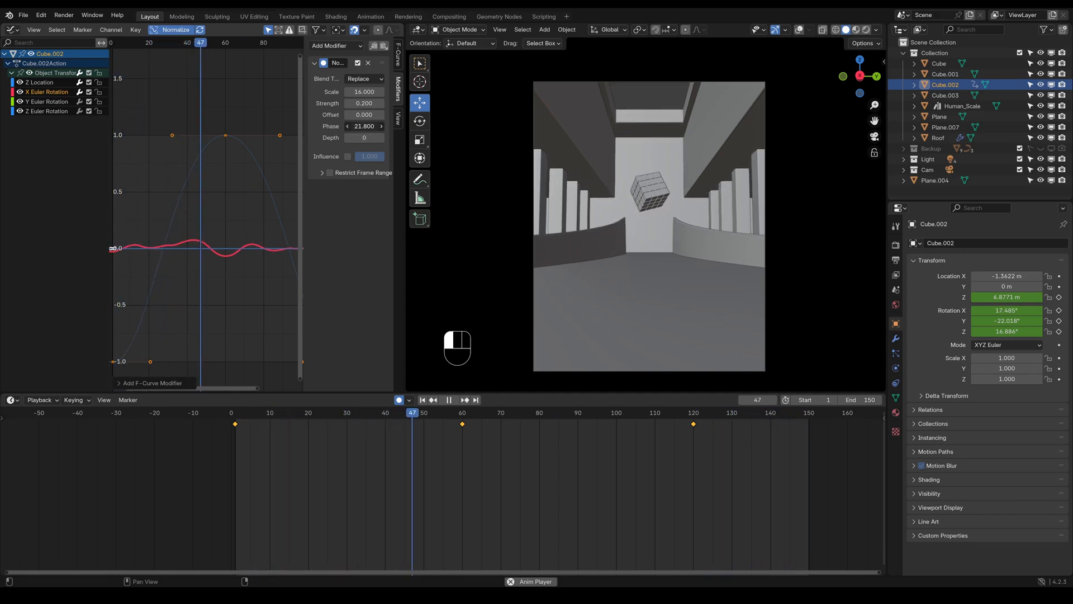
{"action": "key", "text": "ctrl+z"}
Set the Noise modifier's scale to 42 and paste the modifier onto the Y and Z Euler Rotation curves
{"action": "left_click_drag", "start_coordinate": [364, 92], "coordinate": [399, 92]}
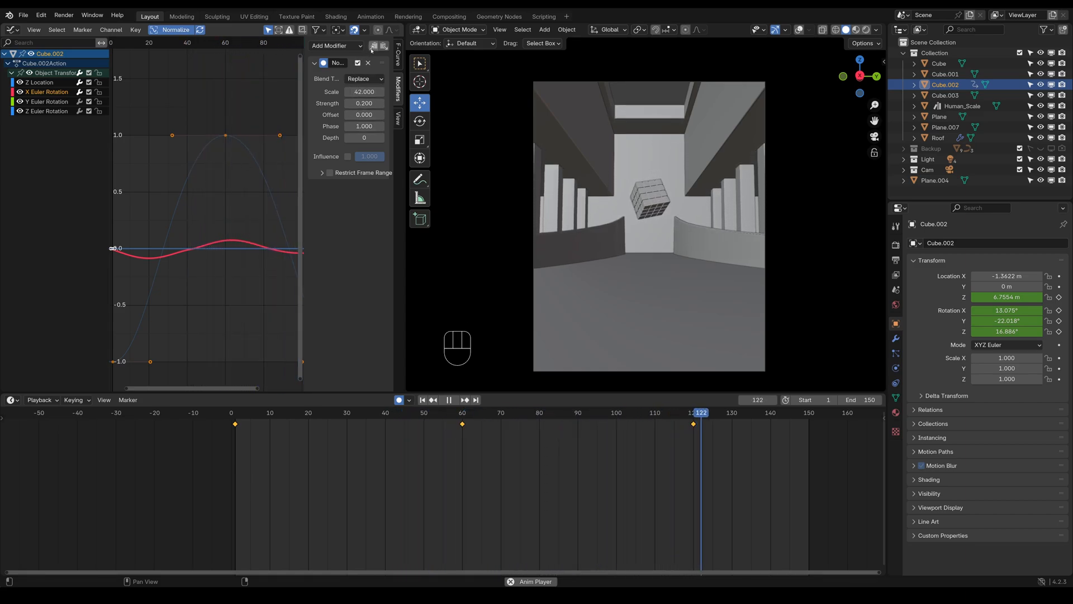
{"action": "left_click", "coordinate": [61, 101]}
{"action": "left_click", "coordinate": [383, 46]}
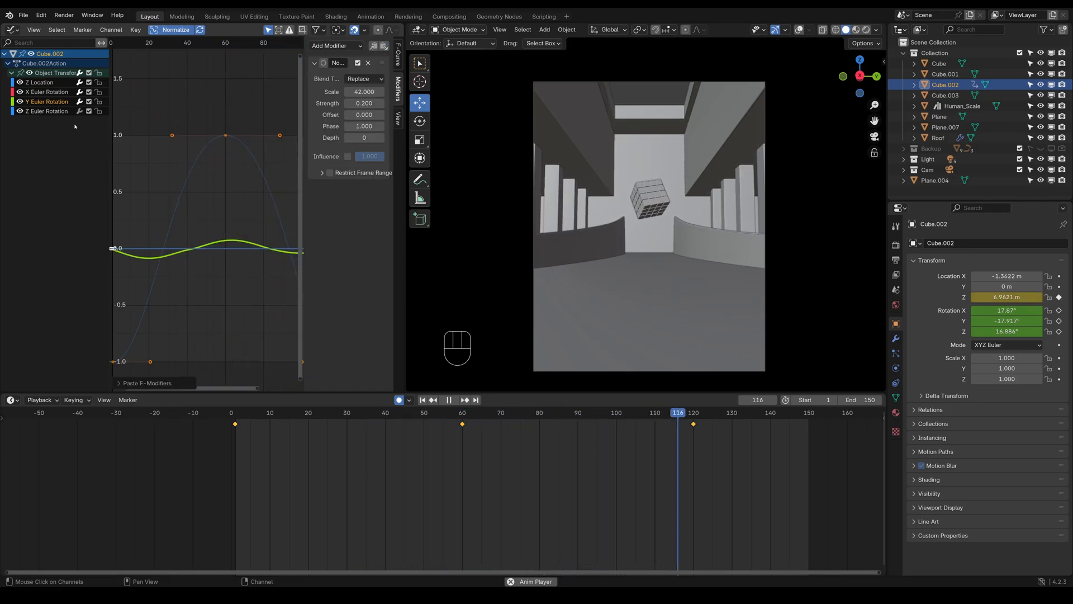
{"action": "left_click", "coordinate": [49, 112]}
{"action": "left_click", "coordinate": [383, 46]}
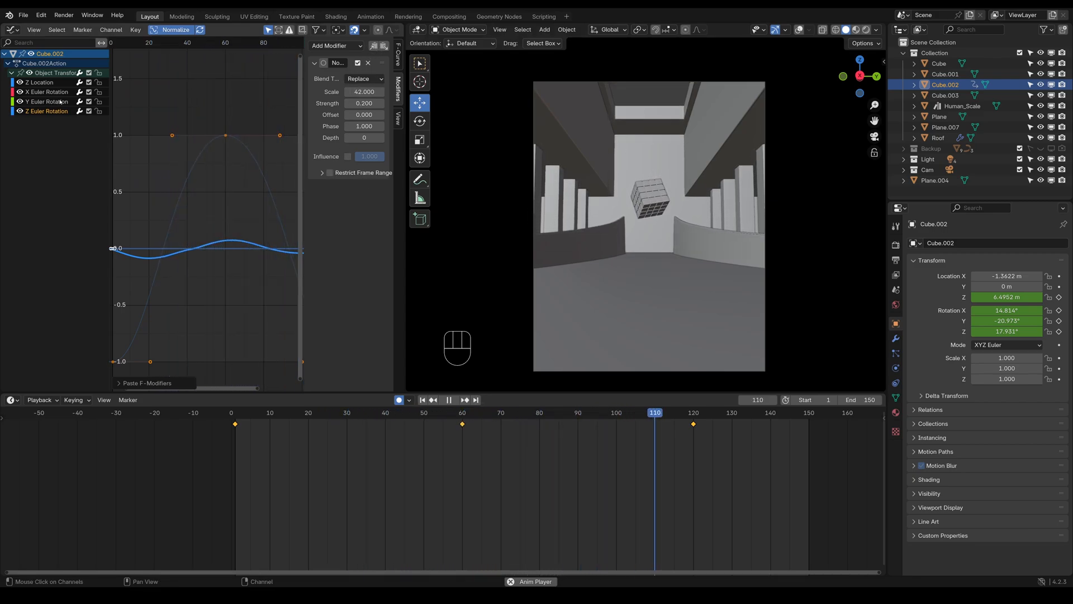
Remove the Noise modifier from the X and Y Euler Rotation curves
{"action": "left_click", "coordinate": [78, 103]}
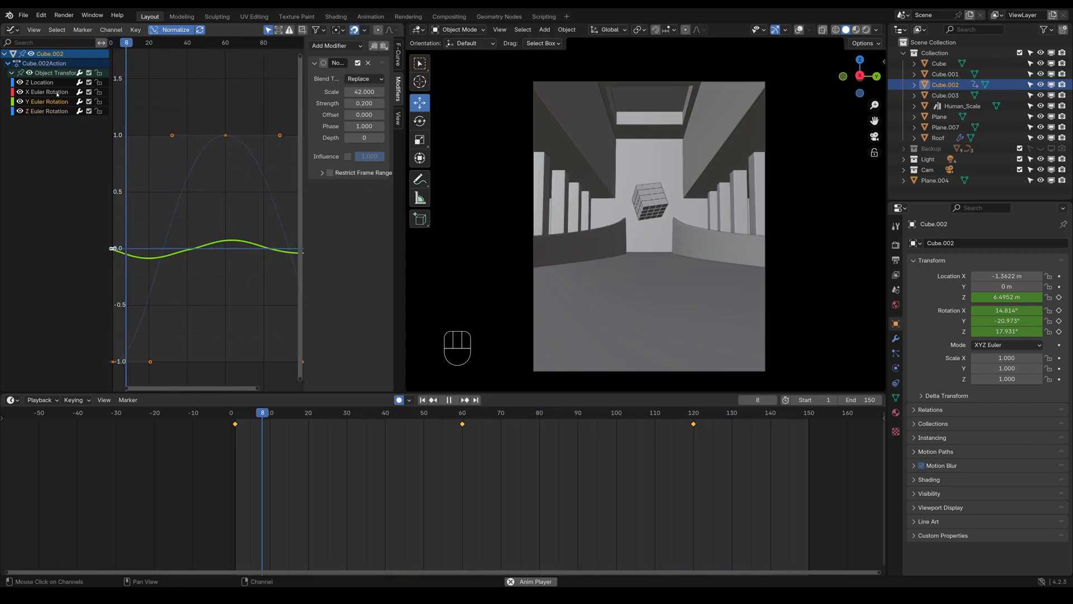
{"action": "left_click", "coordinate": [49, 92]}
{"action": "left_click", "coordinate": [367, 62]}
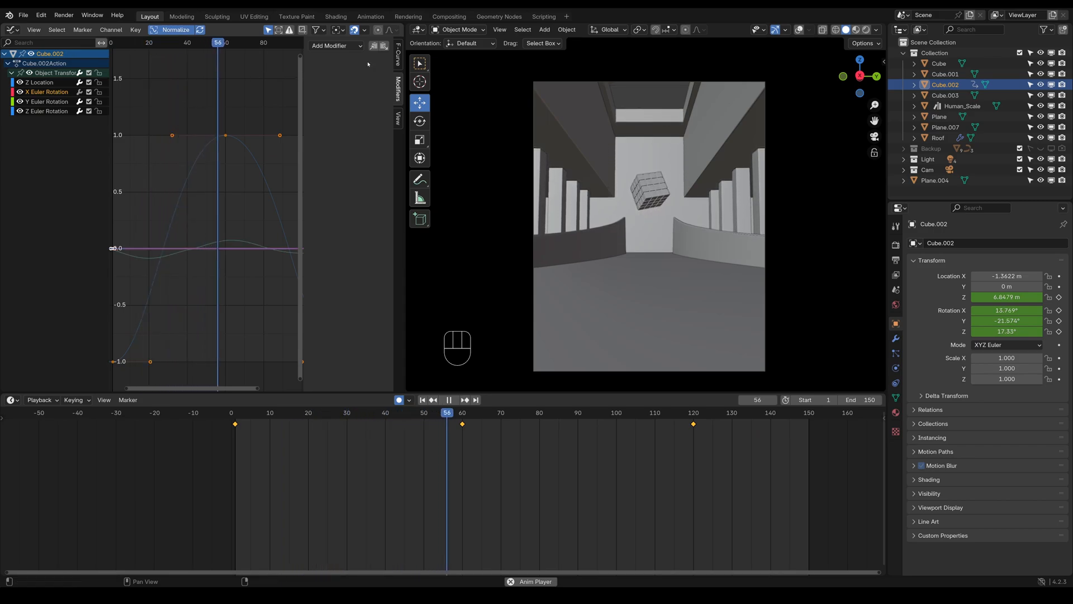
{"action": "left_click", "coordinate": [49, 101]}
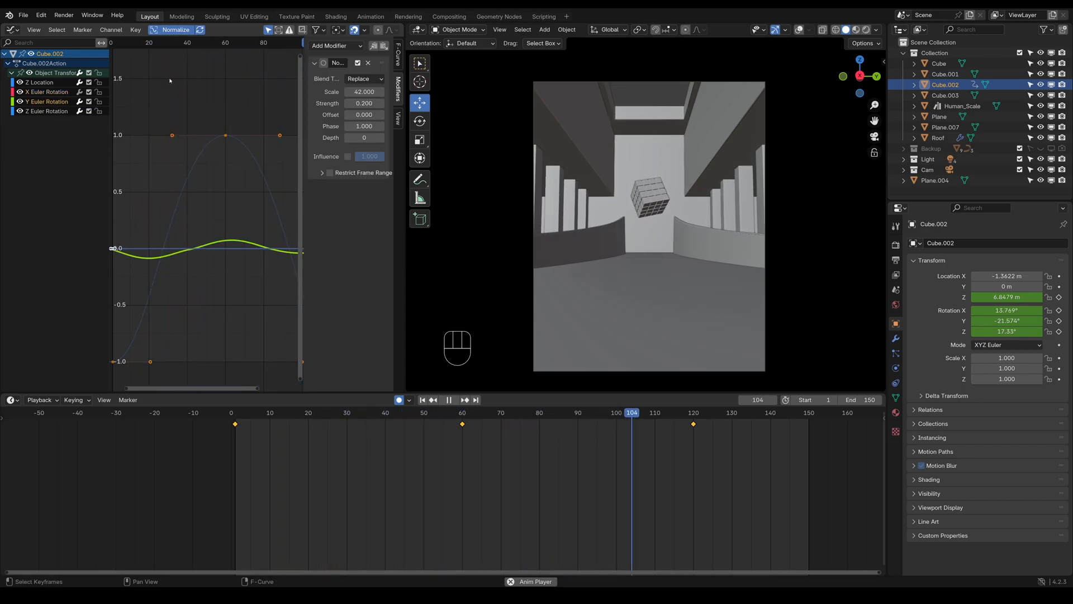
{"action": "left_click", "coordinate": [368, 63]}
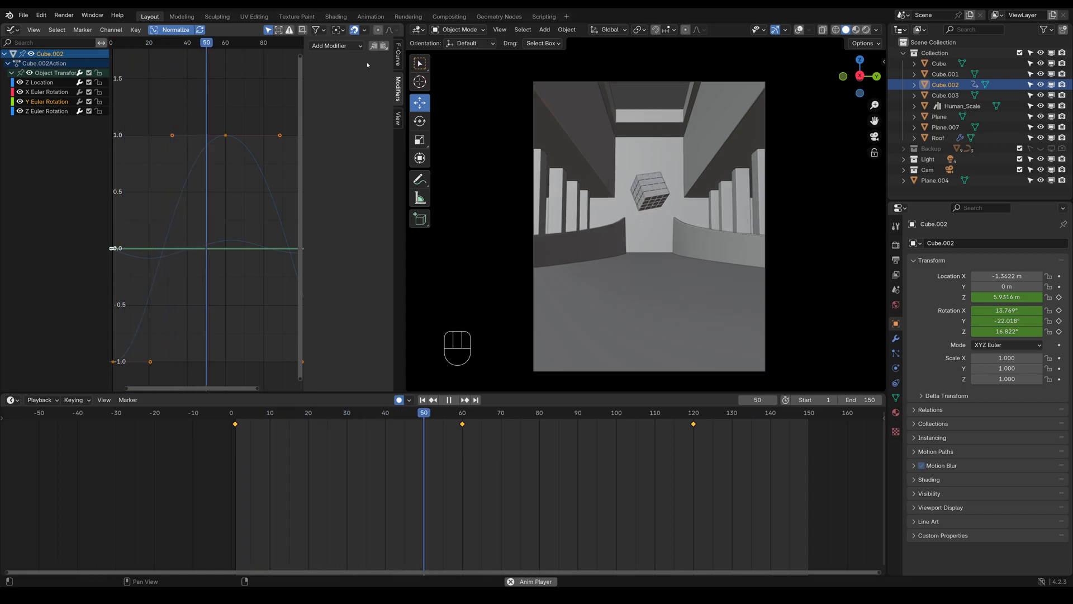
Select the Z Euler Rotation curve, show the viewport overlays with the Rotate tool active, and stop playback
{"action": "left_click", "coordinate": [47, 110]}
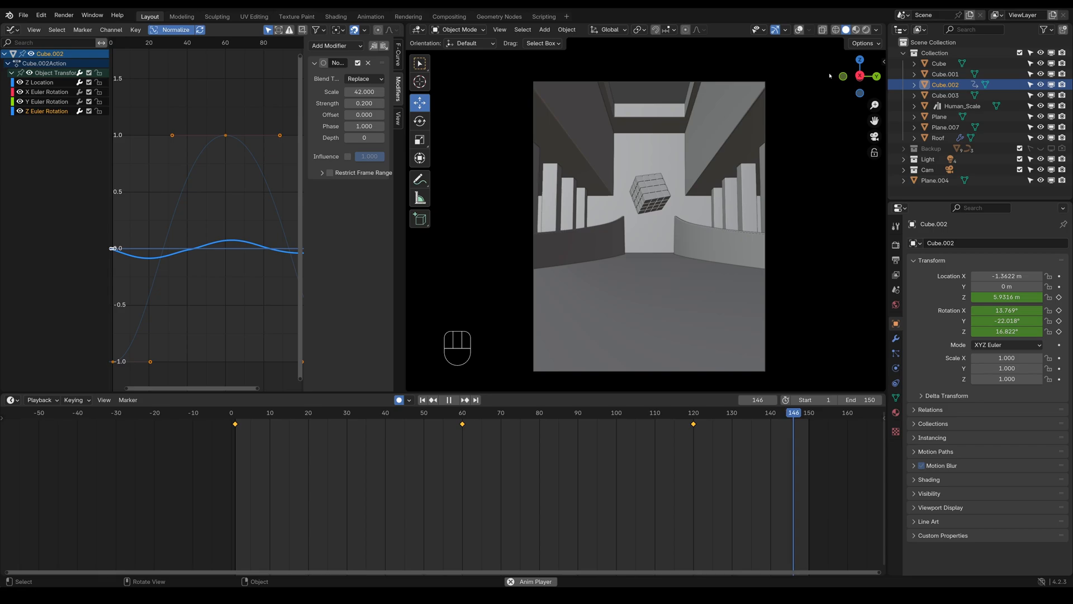
{"action": "key", "text": "shift+alt+z"}
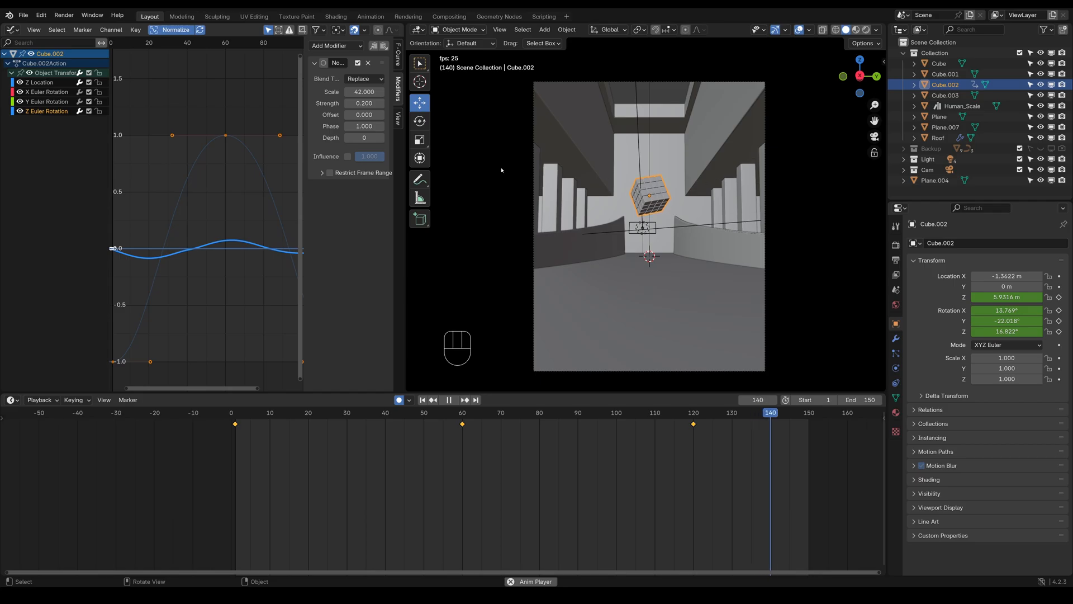
{"action": "left_click", "coordinate": [420, 122]}
{"action": "key", "text": "space"}
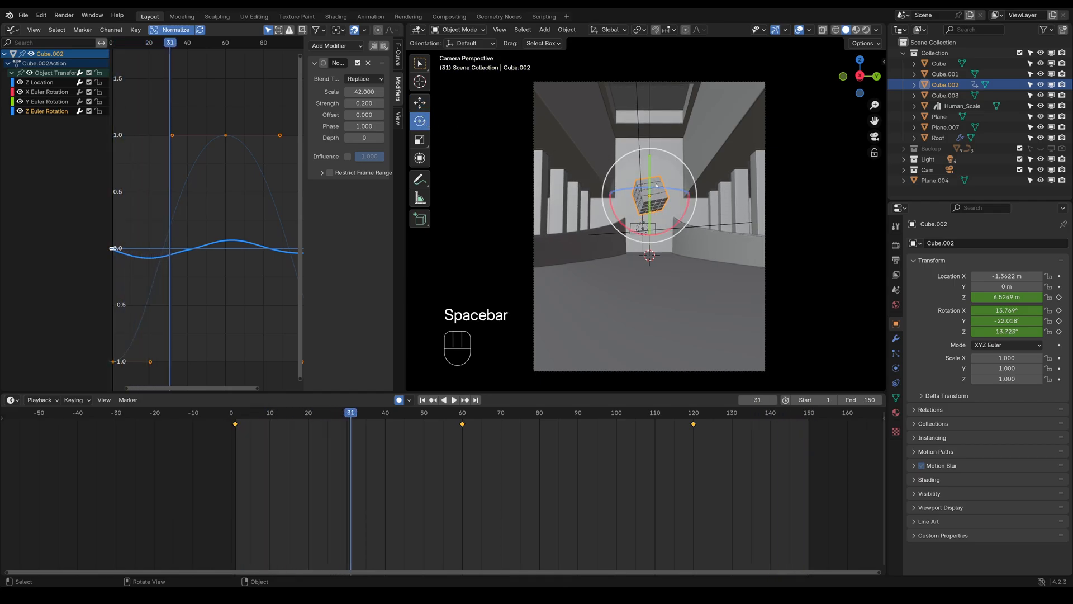
Try rotating the cube about the global Y axis by about 75 degrees and undo it
{"action": "left_click_drag", "start_coordinate": [653, 165], "coordinate": [649, 165]}
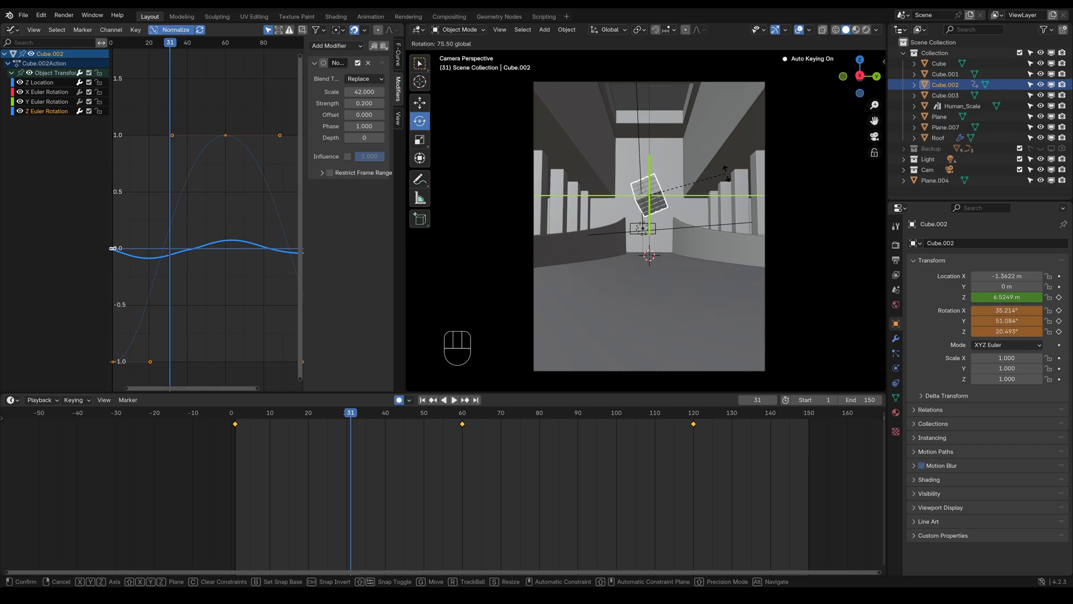
{"action": "left_click_drag", "start_coordinate": [740, 175], "coordinate": [738, 176]}
{"action": "key", "text": "ctrl+z"}
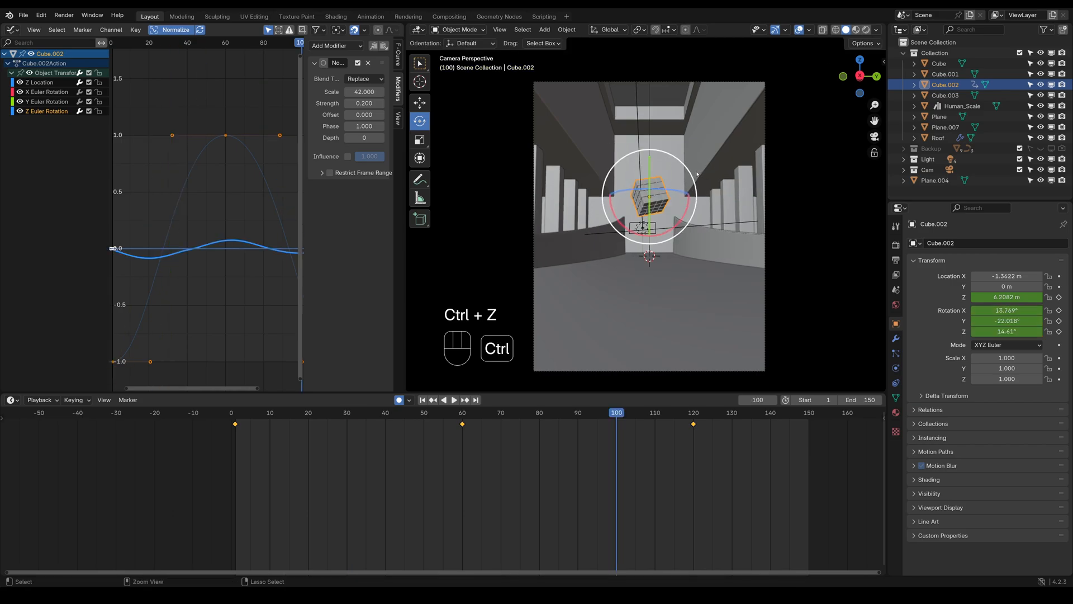
Play the animation from frame 1 to review the cube's motion, and return to frame 1
{"action": "left_click", "coordinate": [235, 420]}
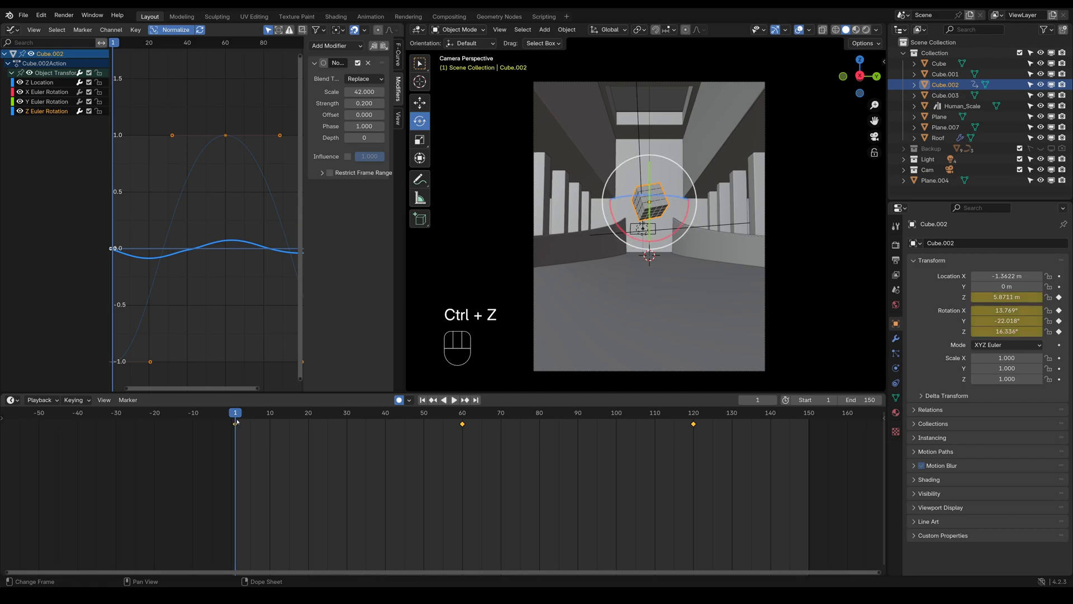
{"action": "key", "text": "space"}
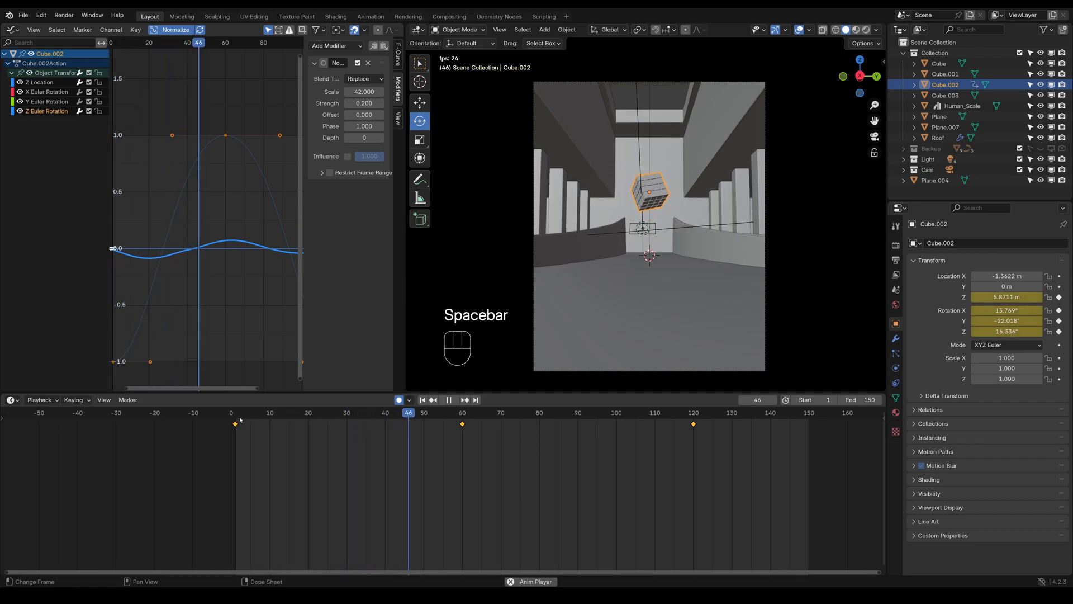
{"action": "key", "text": "space"}
{"action": "key", "text": "space"}
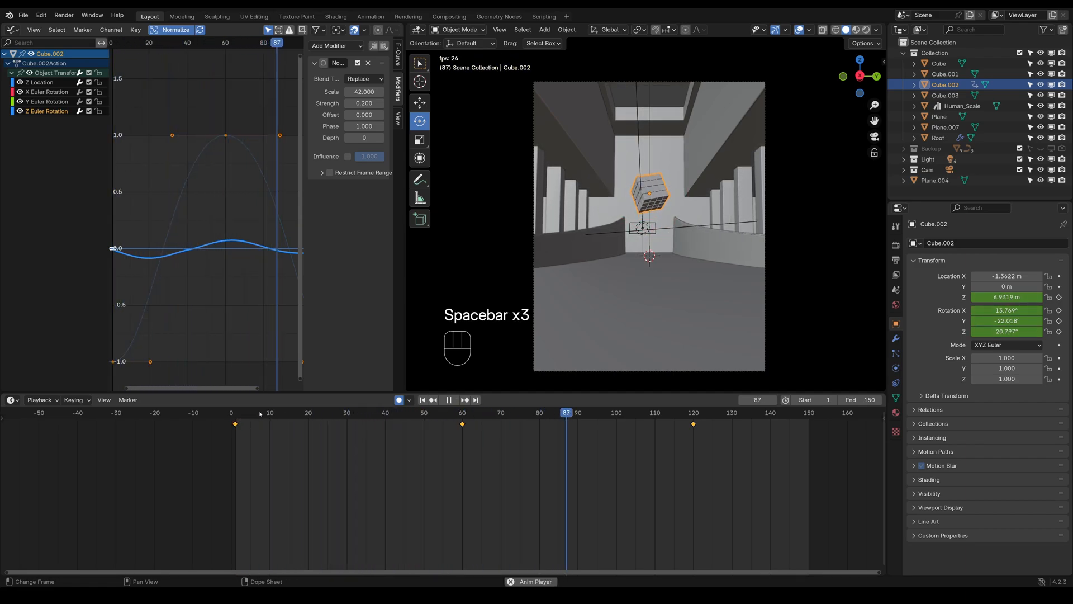
{"action": "key", "text": "space"}
{"action": "left_click", "coordinate": [235, 416]}
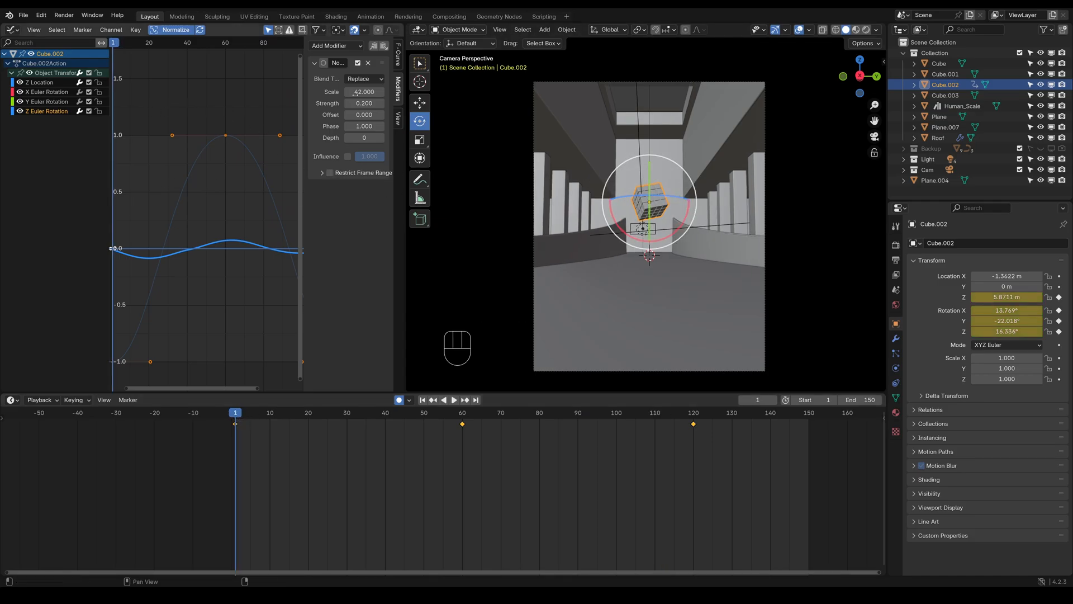
Remove the Noise modifier from the Z Euler Rotation curve and rotate the cube to 3.185° about Z at frame 1
{"action": "left_click", "coordinate": [371, 64]}
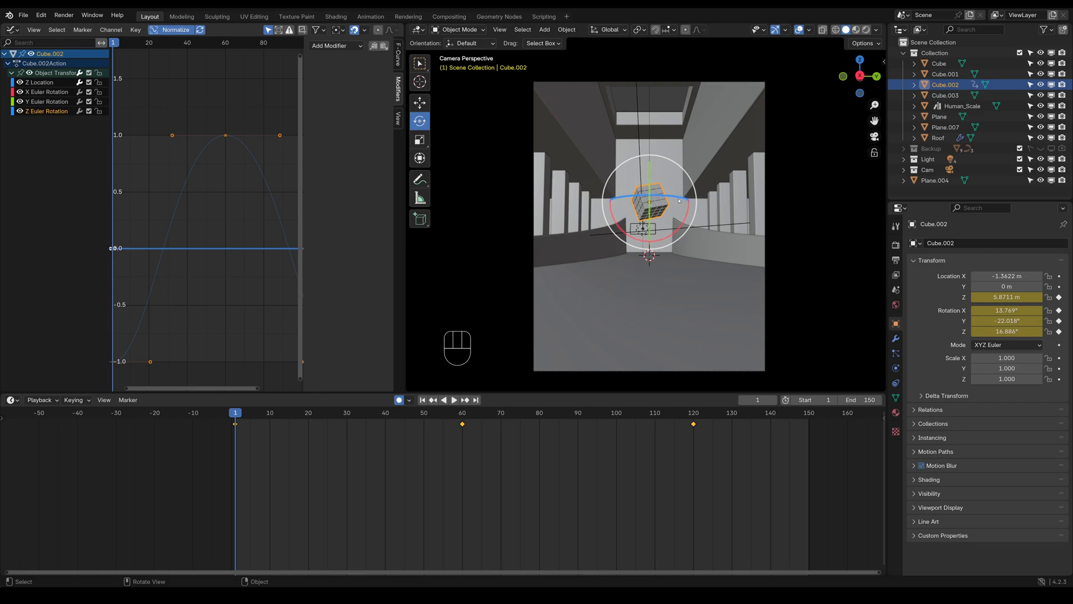
{"action": "left_click_drag", "start_coordinate": [679, 200], "coordinate": [662, 197]}
At frame 60, rotate the cube about the Z axis to 28.211° with auto keying
{"action": "scroll", "coordinate": [691, 448], "scroll_direction": "down", "scroll_amount": 5, "text": "alt"}
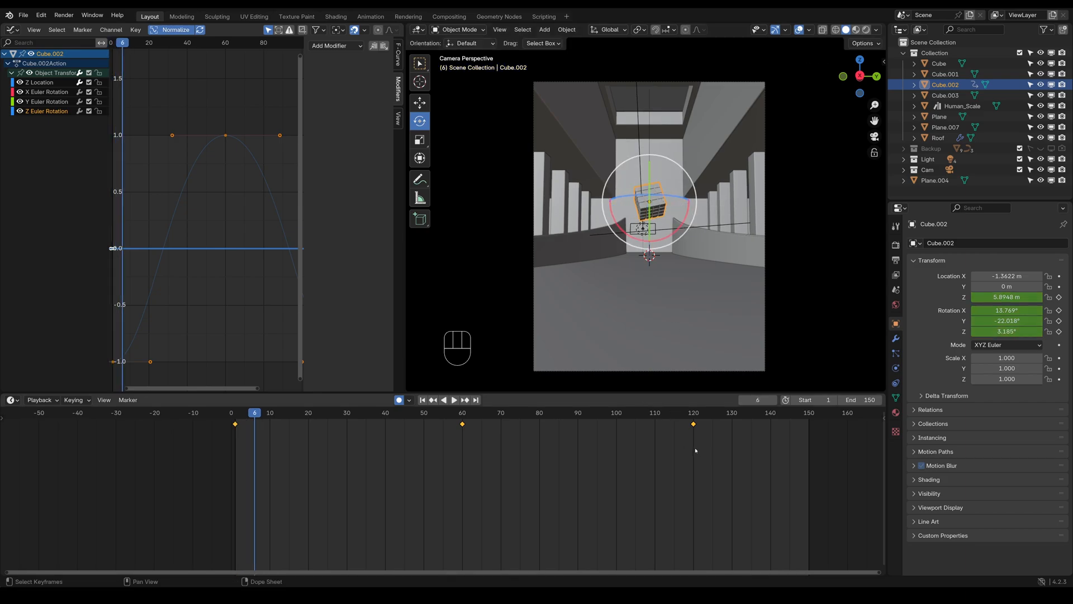
{"action": "scroll", "coordinate": [696, 450], "scroll_direction": "up", "scroll_amount": 3}
{"action": "scroll", "coordinate": [696, 449], "scroll_direction": "down", "scroll_amount": 9}
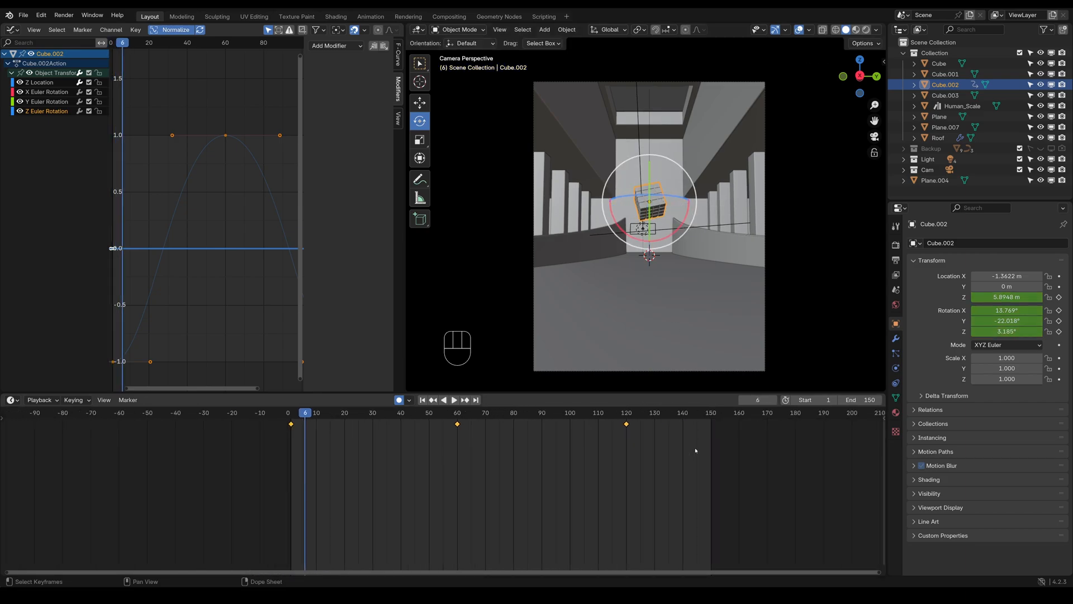
{"action": "left_click", "coordinate": [455, 416]}
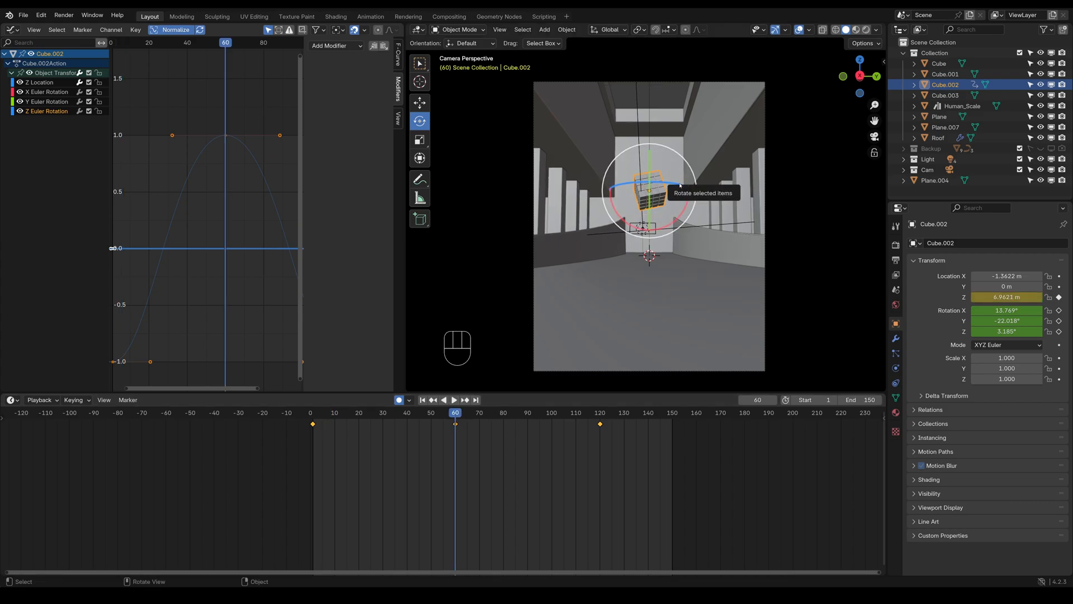
{"action": "left_click_drag", "start_coordinate": [679, 194], "coordinate": [683, 182]}
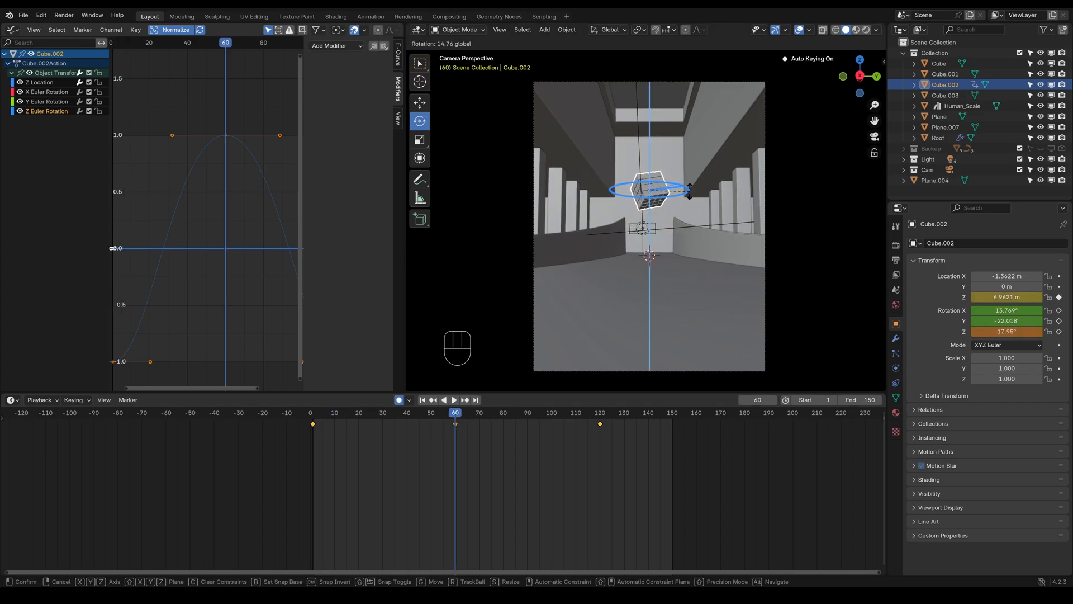
{"action": "left_click_drag", "start_coordinate": [689, 198], "coordinate": [689, 200]}
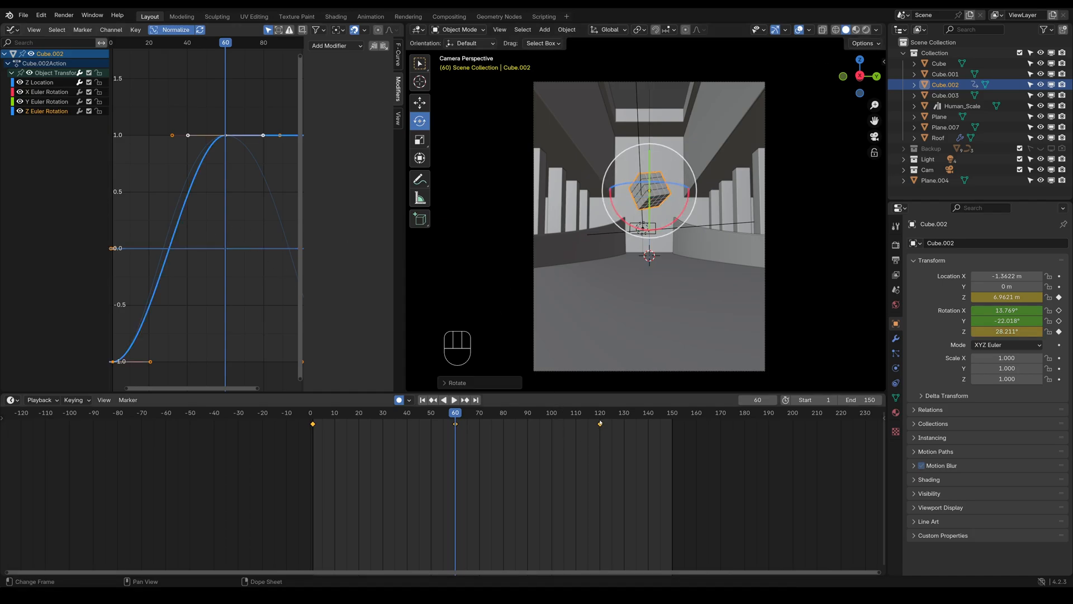
Copy the first keyframe of the Z Euler Rotation curve and paste it at frame 120
{"action": "left_click", "coordinate": [600, 417]}
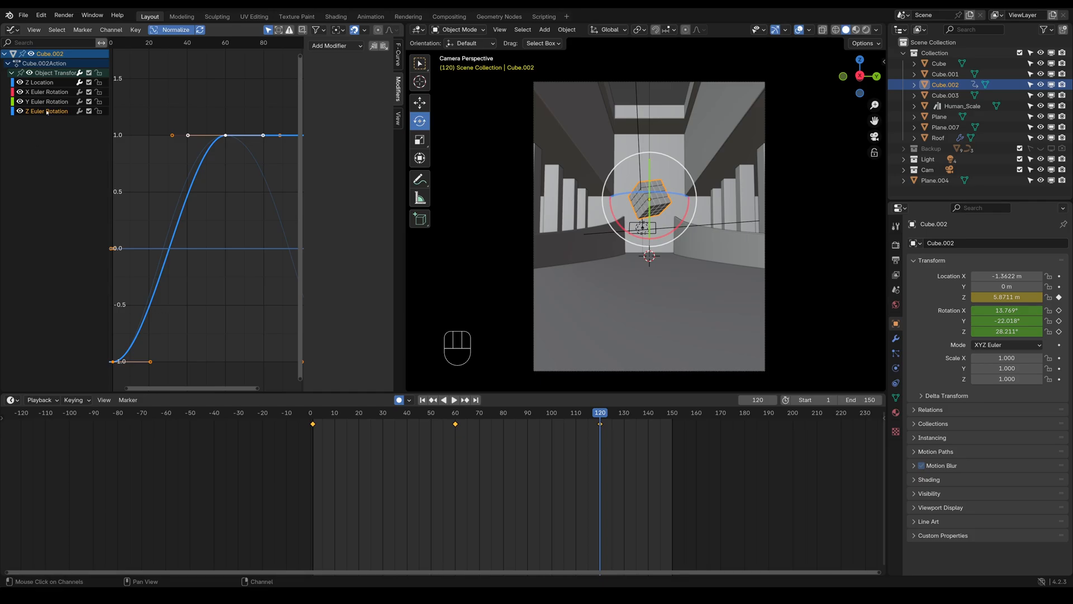
{"action": "left_click", "coordinate": [114, 362]}
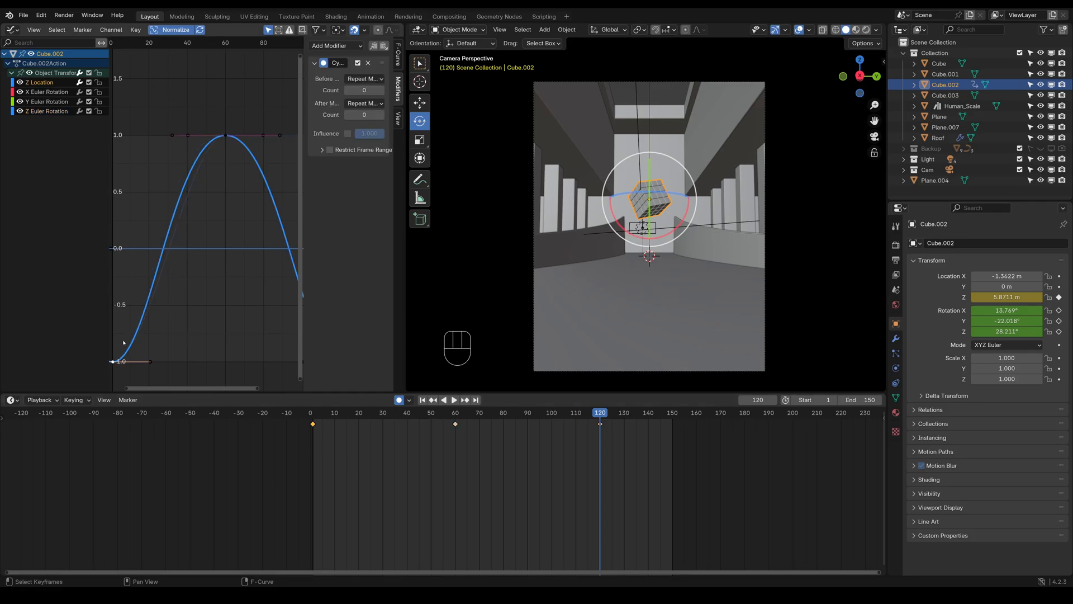
{"action": "left_click", "coordinate": [116, 363]}
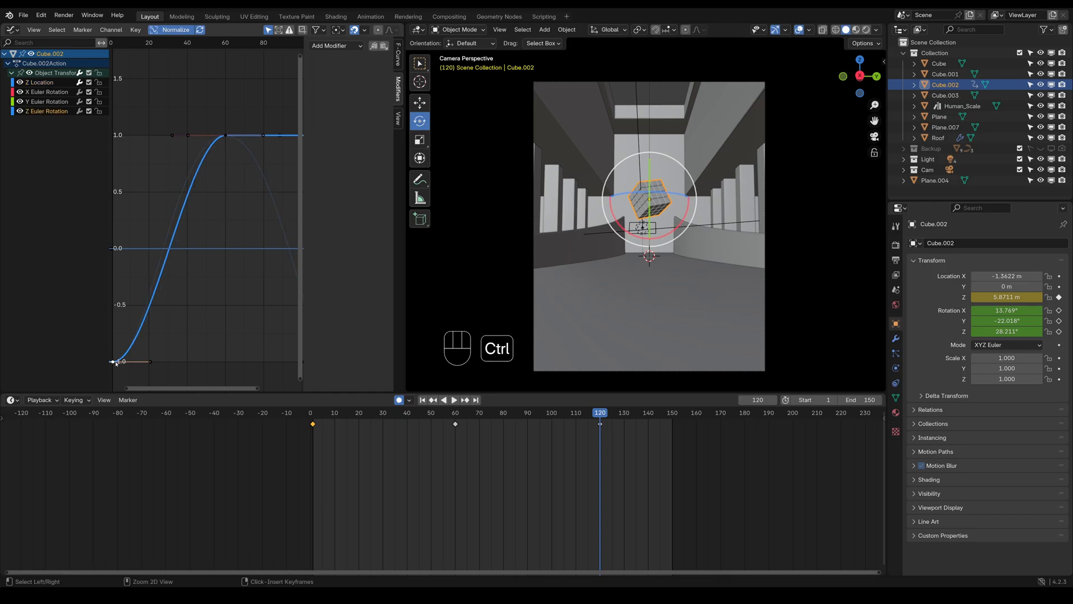
{"action": "key", "text": "ctrl+c"}
{"action": "key", "text": "ctrl+v"}
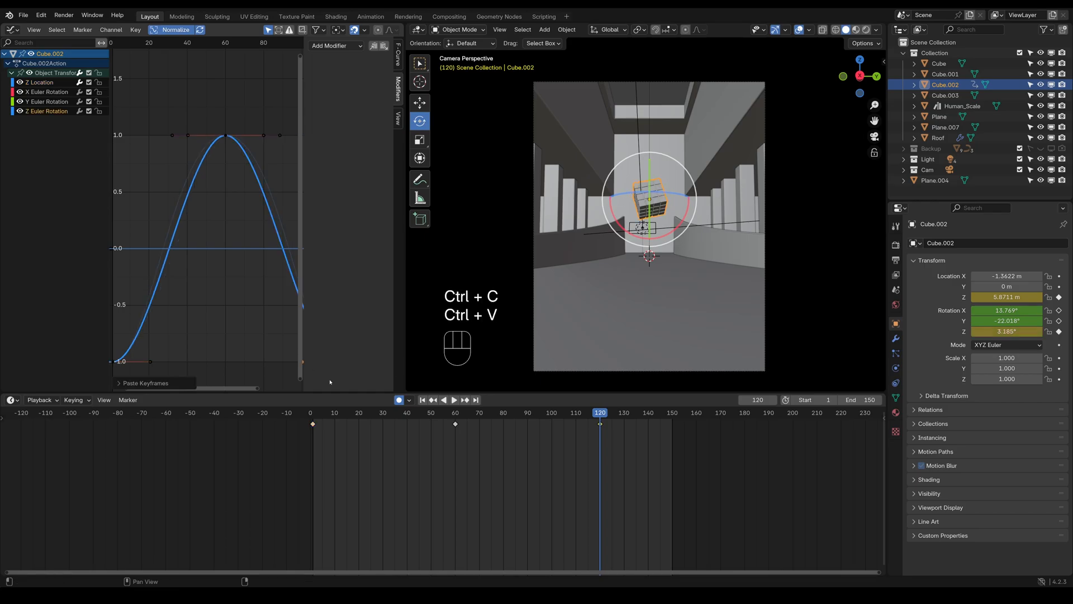
Play the animation from frame 1 to check the back-and-forth Z rotation
{"action": "left_click", "coordinate": [313, 423]}
{"action": "key", "text": "space"}
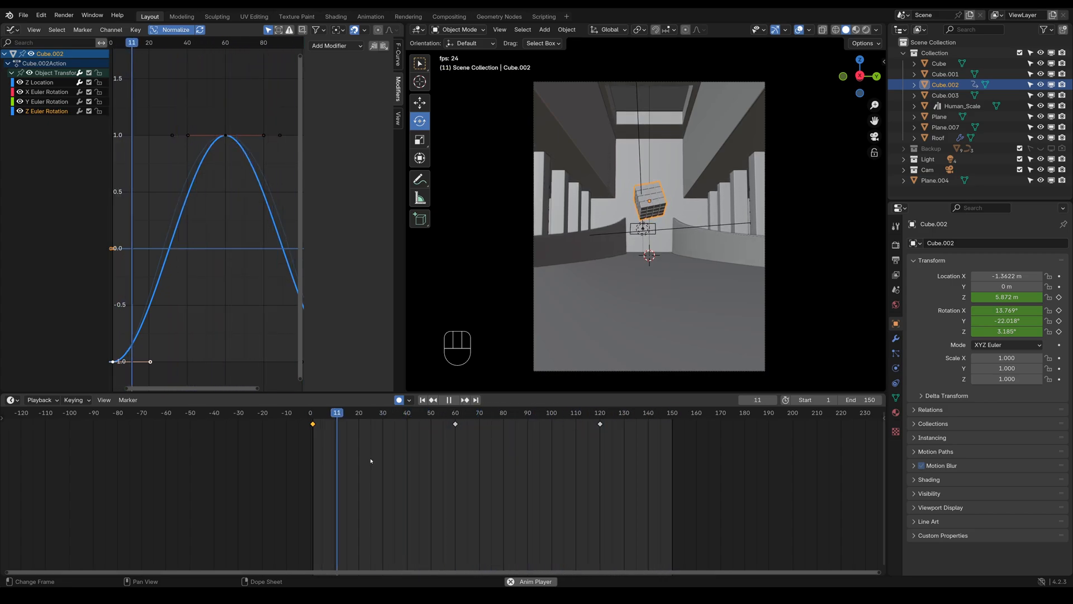
{"action": "key", "text": "space"}
Try widening the handles of the Z Euler Rotation curve's frame 60 keyframe by scaling, preview the motion, and undo the scaling
{"action": "key", "text": "n"}
{"action": "left_click_drag", "start_coordinate": [194, 106], "coordinate": [258, 142]}
{"action": "left_click", "coordinate": [236, 133]}
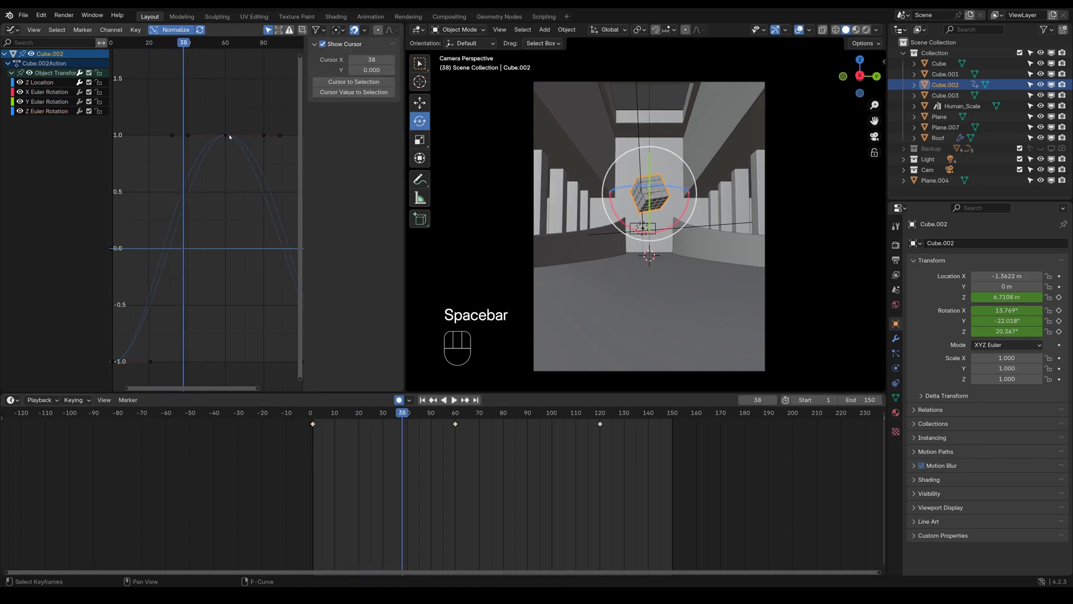
{"action": "left_click", "coordinate": [226, 135]}
{"action": "left_click", "coordinate": [225, 137]}
{"action": "key", "text": "s"}
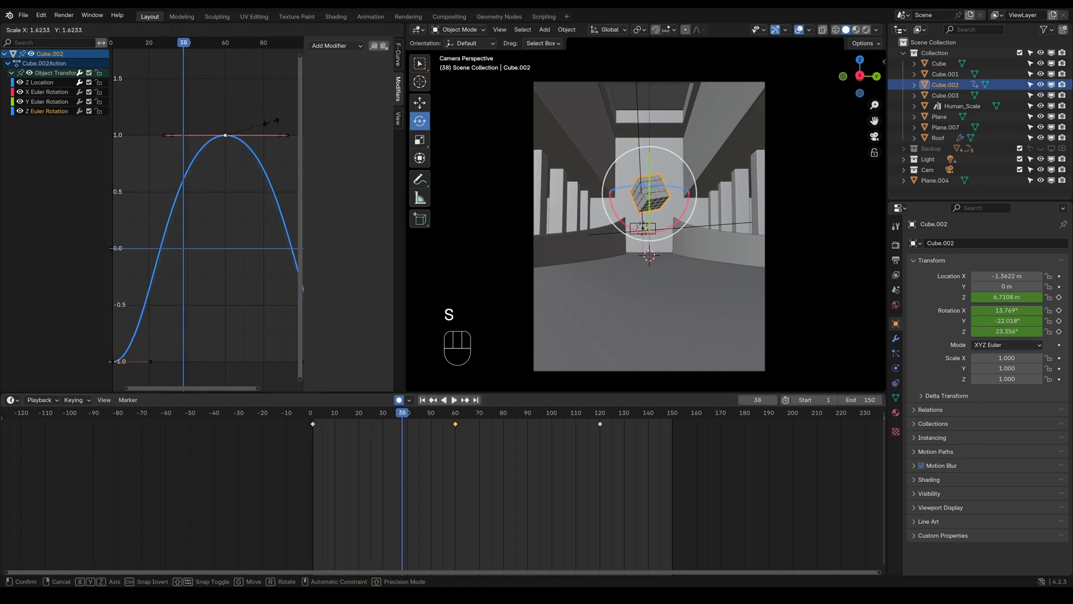
{"action": "left_click", "coordinate": [147, 51]}
{"action": "key", "text": "space"}
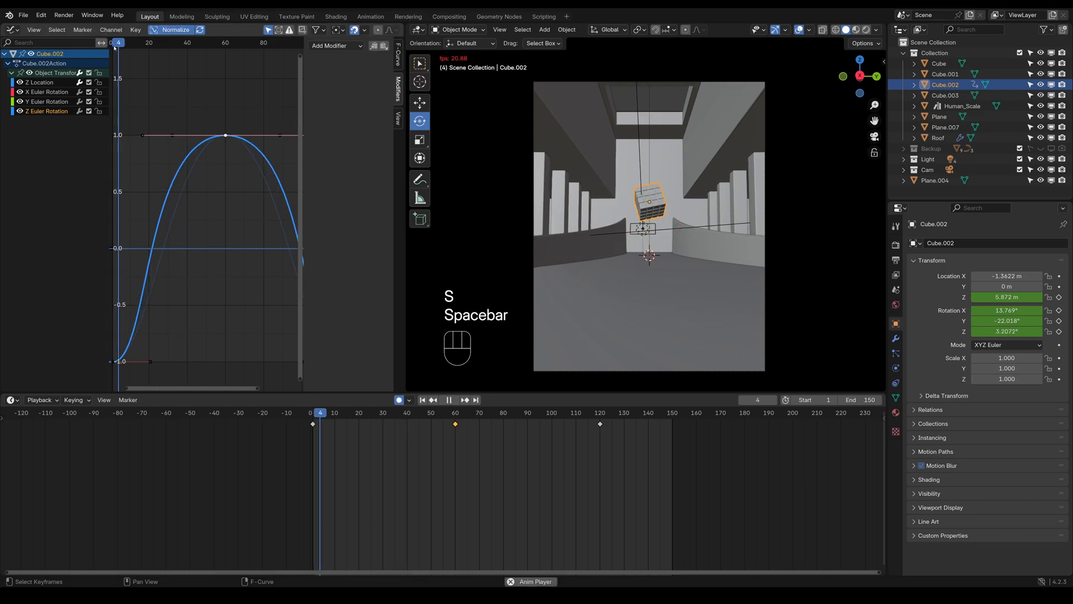
{"action": "key", "text": "space"}
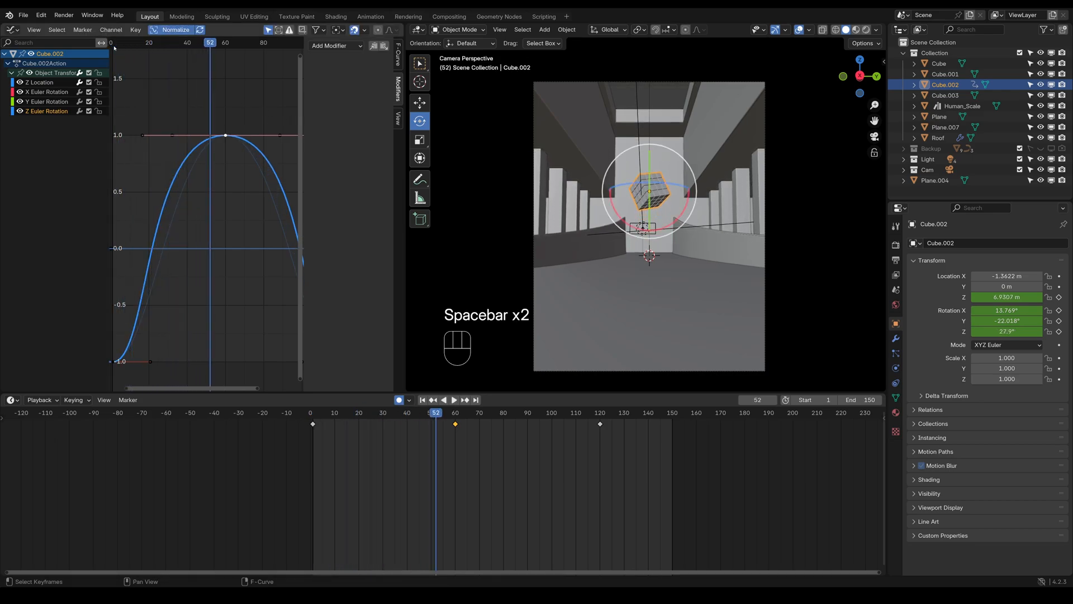
{"action": "key", "text": "ctrl+z"}
{"action": "key", "text": "ctrl+z"}
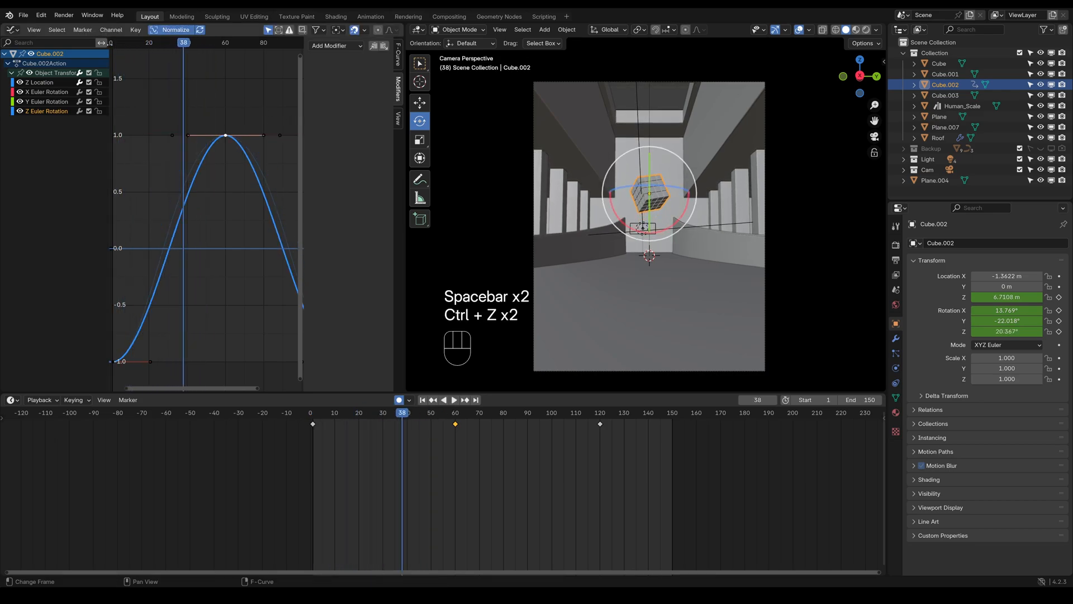
Replay the animation with the original Z rotation curve and go back to frame 1
{"action": "key", "text": "space"}
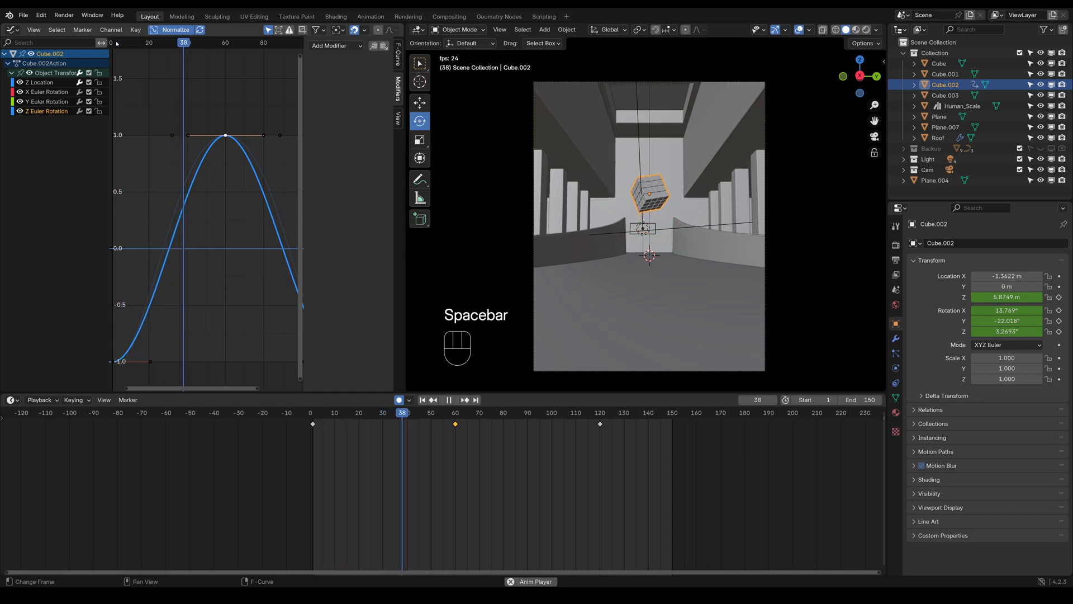
{"action": "key", "text": "space"}
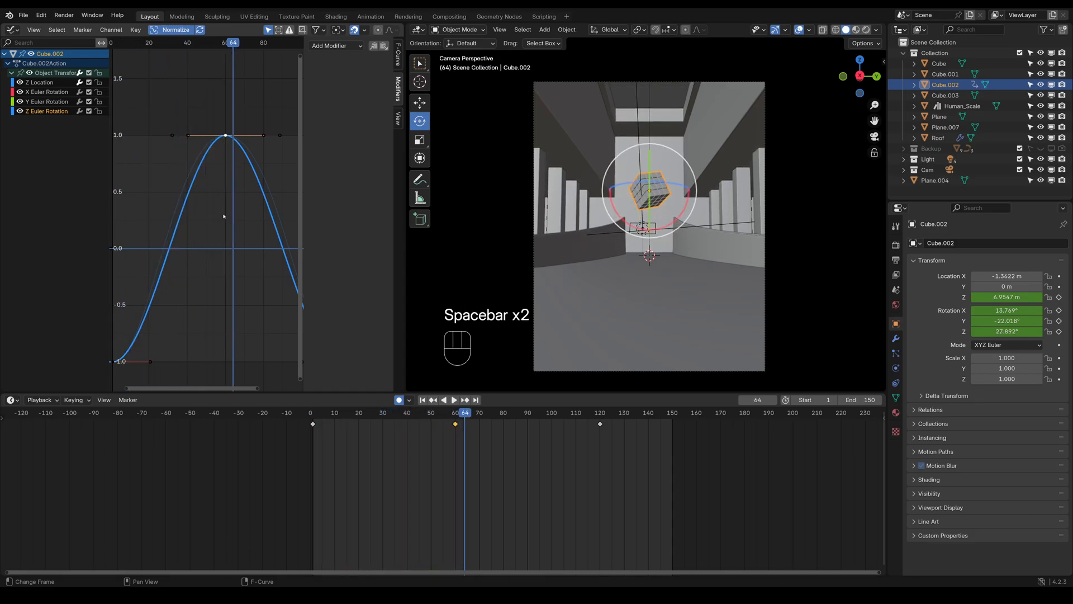
{"action": "left_click", "coordinate": [312, 417]}
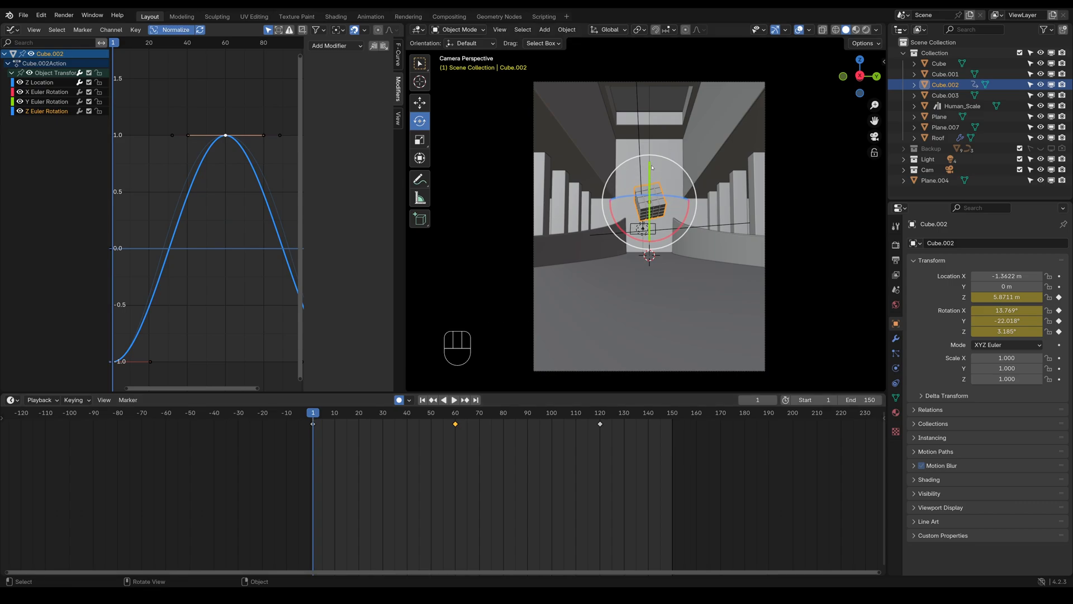
Try keyframing the cube's Y location at 0 m on frame 1 and changing it at frame 60, and undo these changes
{"action": "left_click", "coordinate": [1059, 286]}
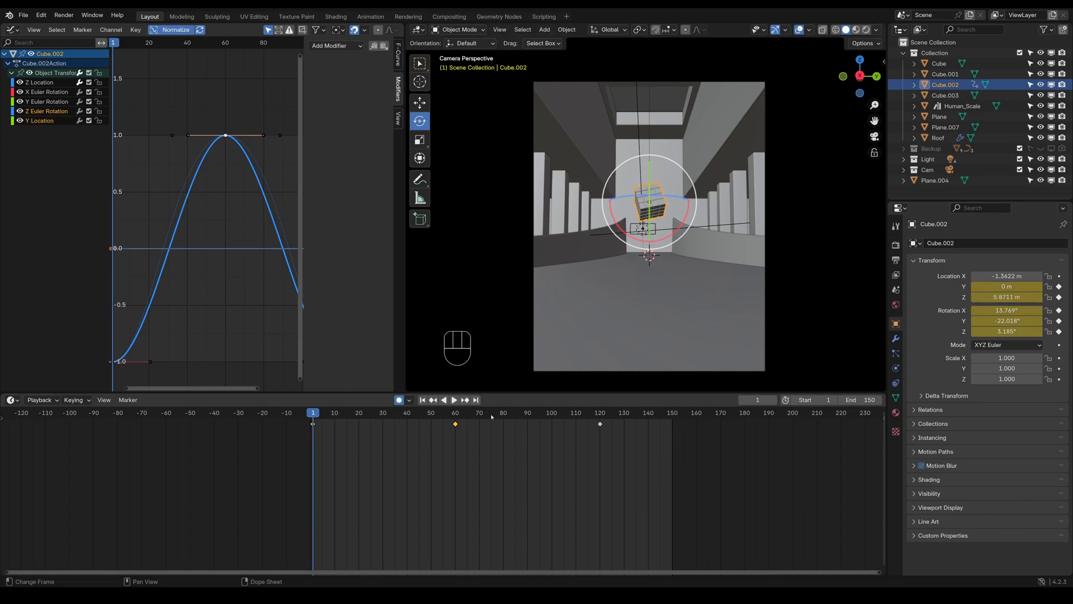
{"action": "left_click", "coordinate": [455, 414]}
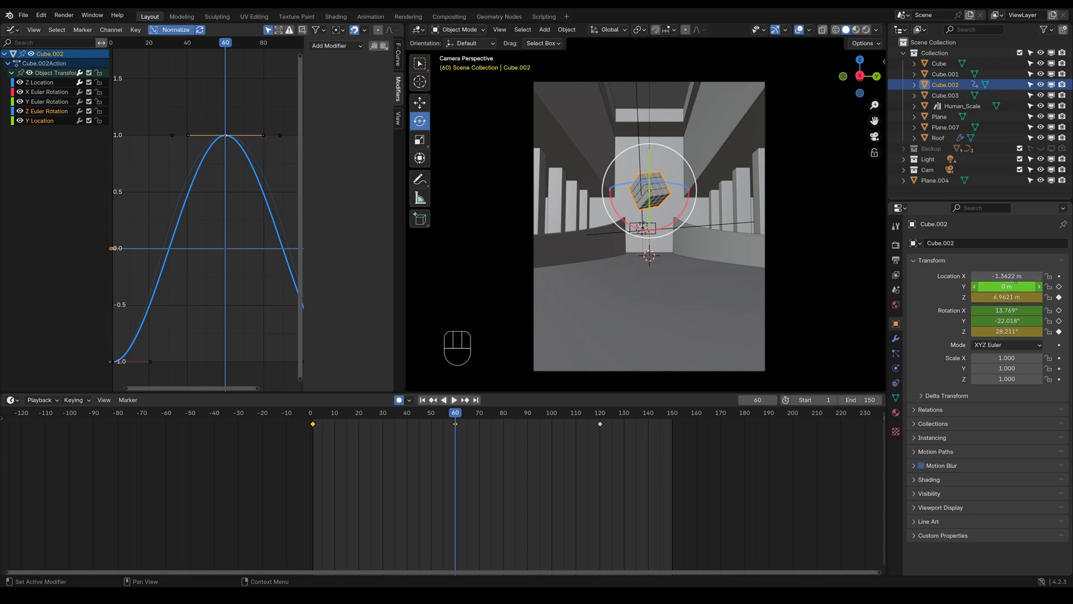
{"action": "left_click_drag", "start_coordinate": [1005, 286], "coordinate": [1017, 286]}
{"action": "key", "text": "ctrl+z"}
{"action": "key", "text": "ctrl+z"}
{"action": "key", "text": "ctrl+z"}
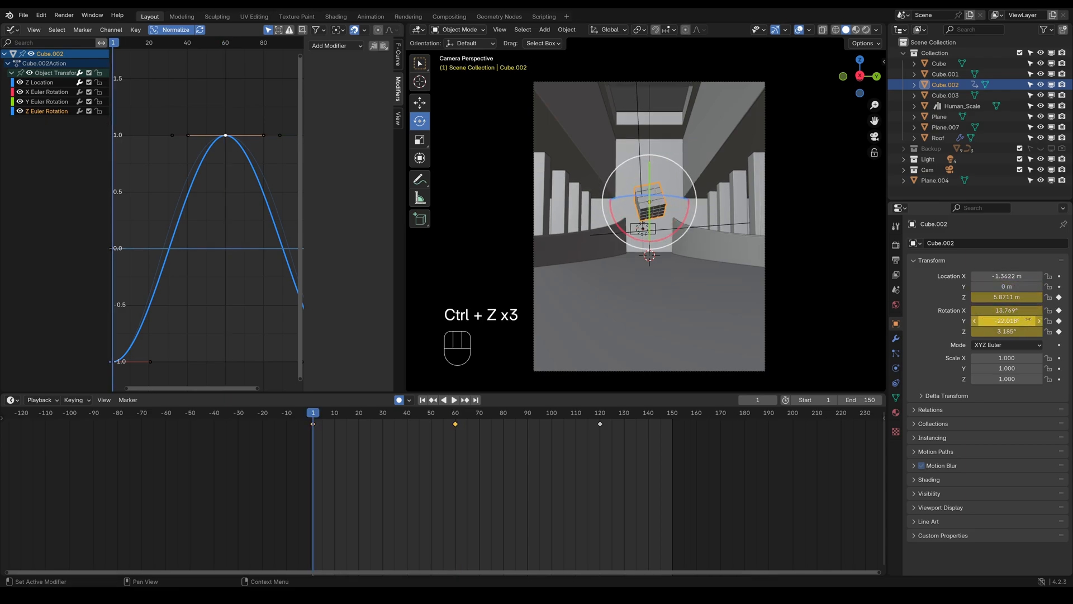
At frame 60, set the cube's Y rotation to -49.018° with auto keying
{"action": "left_click", "coordinate": [454, 414]}
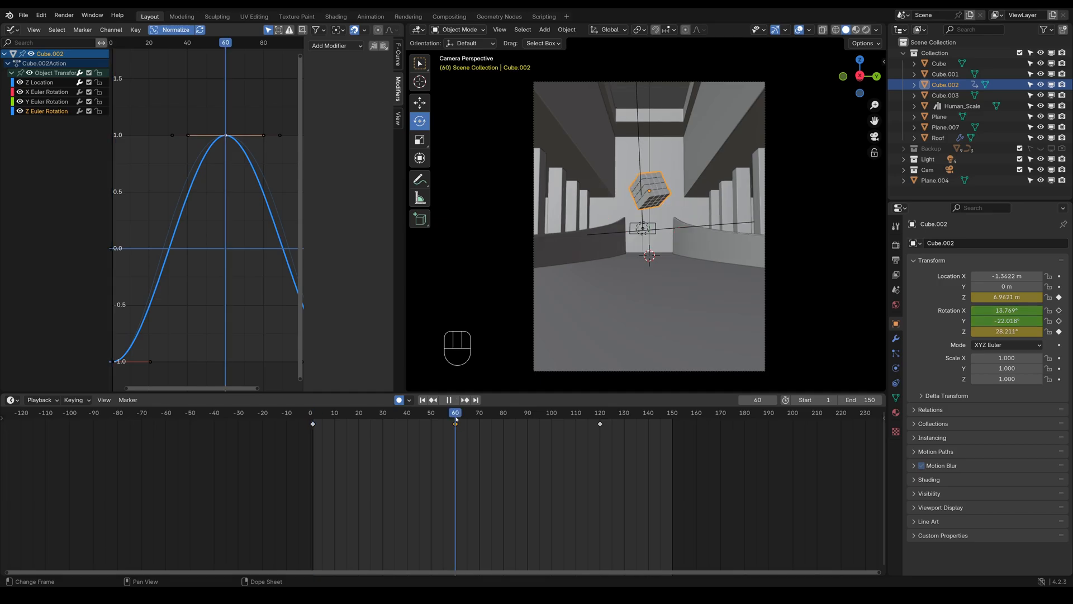
{"action": "left_click_drag", "start_coordinate": [1006, 321], "coordinate": [972, 320]}
Copy the Y Euler Rotation curve's keyframe at frame 1 and paste it at frame 120
{"action": "left_click", "coordinate": [600, 418]}
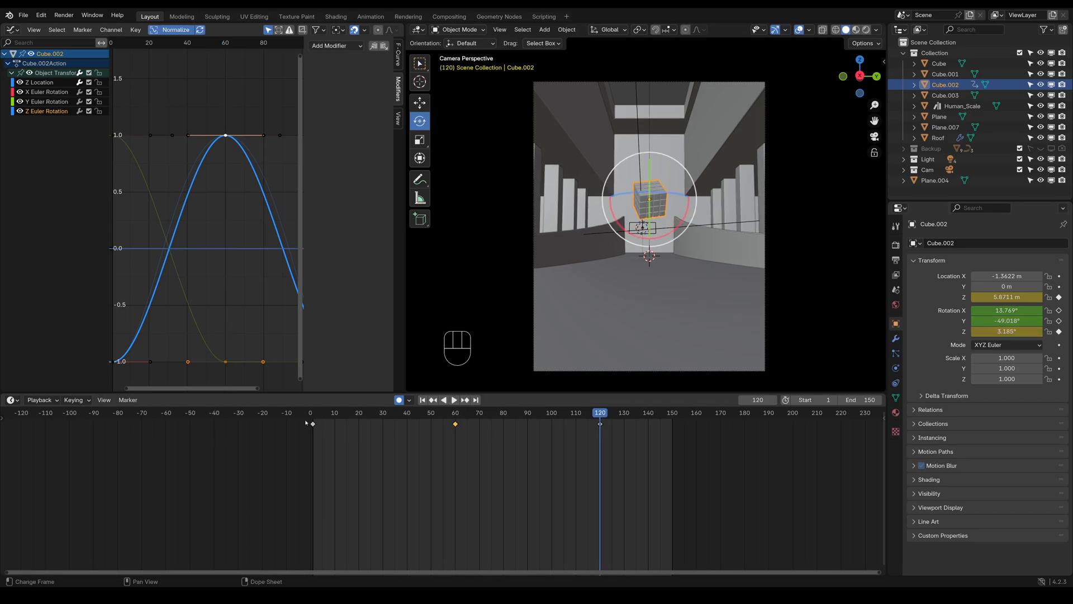
{"action": "left_click", "coordinate": [51, 102]}
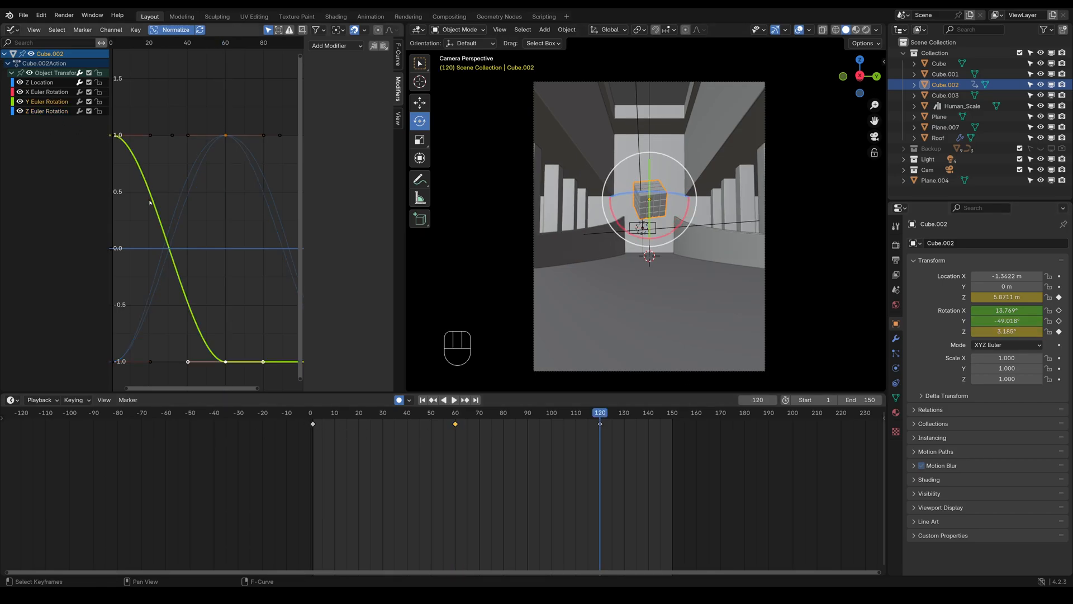
{"action": "middle_click_drag", "start_coordinate": [172, 219], "coordinate": [244, 237]}
{"action": "left_click", "coordinate": [187, 161]}
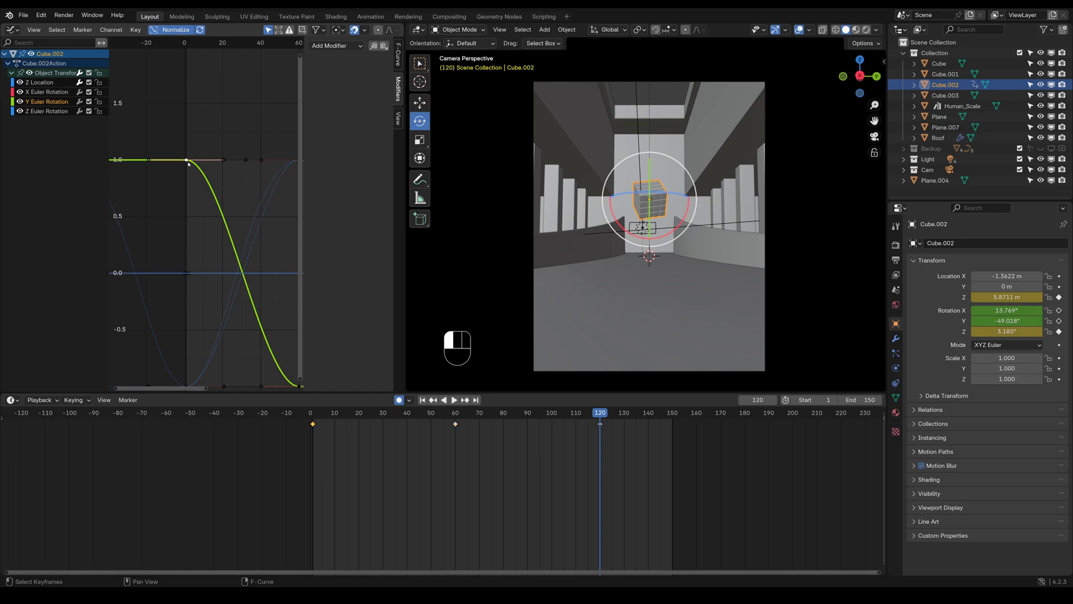
{"action": "key", "text": "ctrl+c"}
{"action": "key", "text": "ctrl+v"}
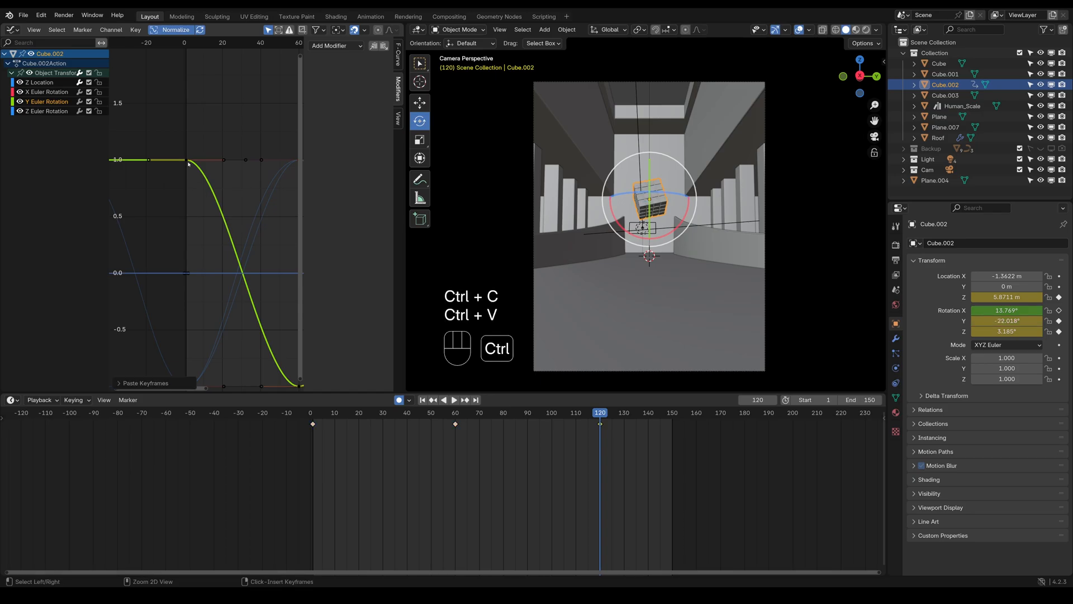
Play back the cube's animation and scrub to frame 60 to check the combined Y and Z rotation
{"action": "key", "text": "space"}
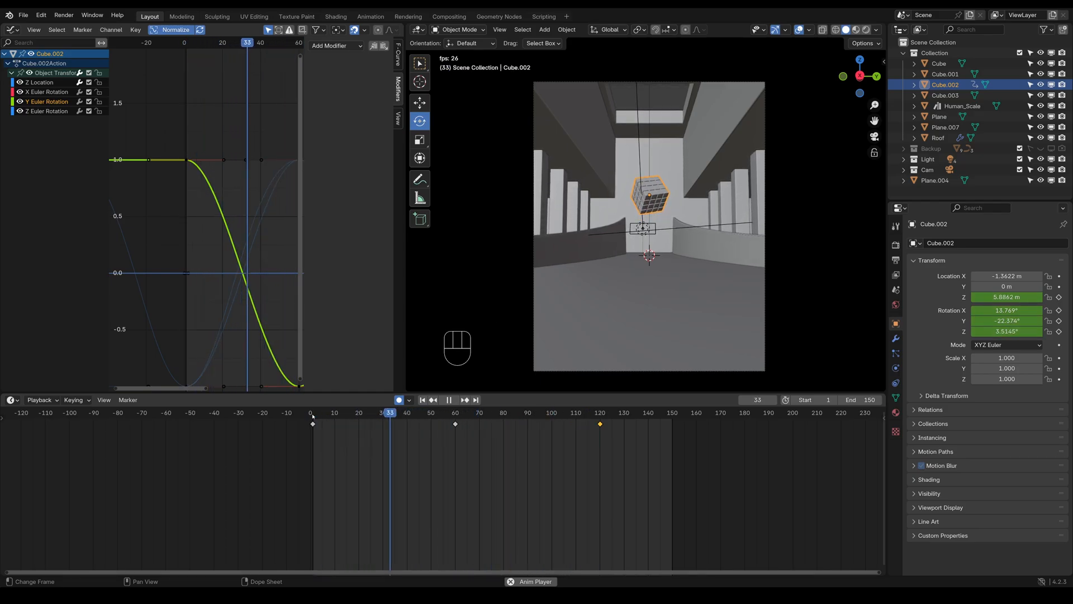
{"action": "key", "text": "space"}
{"action": "key", "text": "space"}
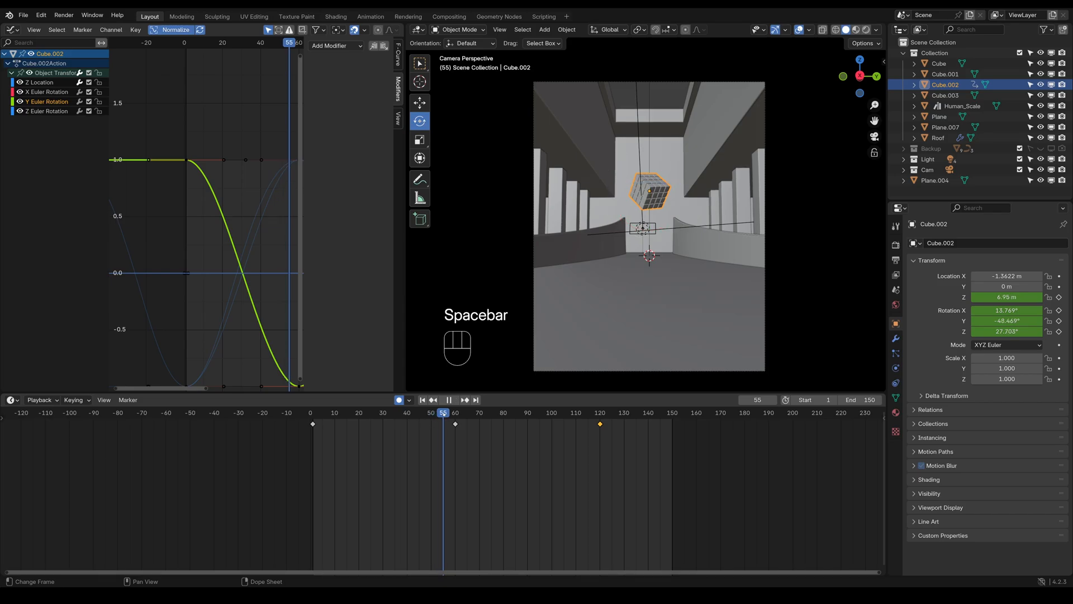
{"action": "left_click_drag", "start_coordinate": [463, 413], "coordinate": [456, 413]}
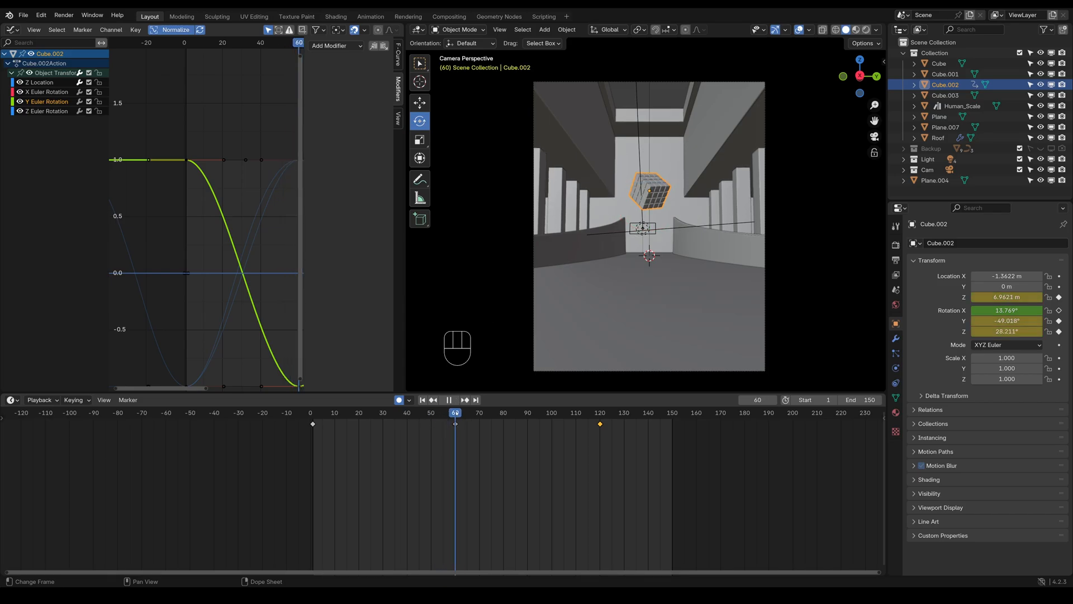
{"action": "key", "text": "space"}
Try deleting the cube's selected keyframes at frame 120
{"action": "left_click", "coordinate": [42, 111]}
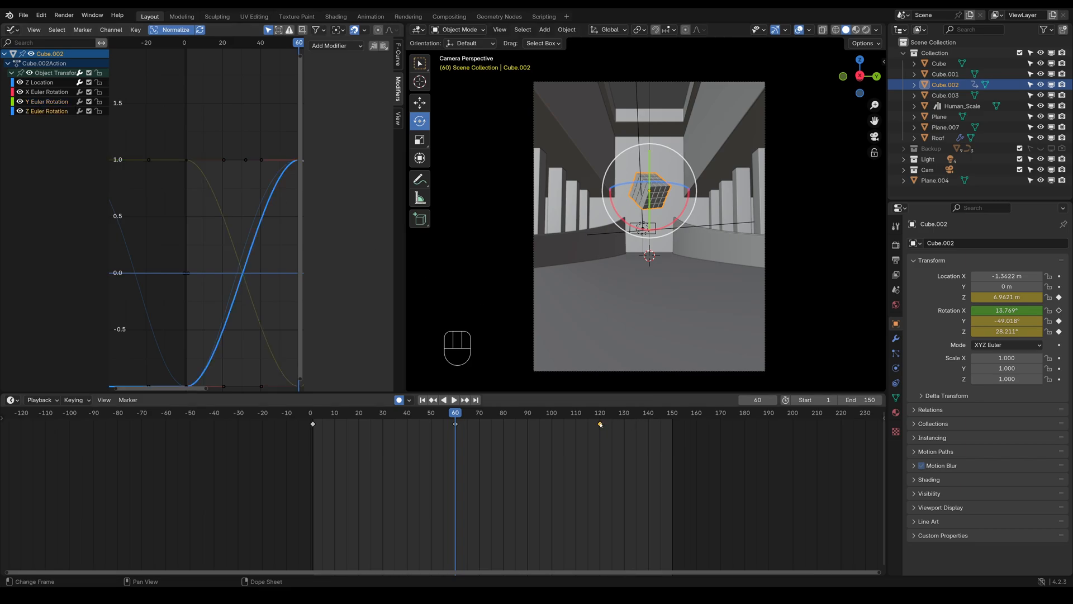
{"action": "key", "text": "Delete"}
{"action": "left_click", "coordinate": [43, 101]}
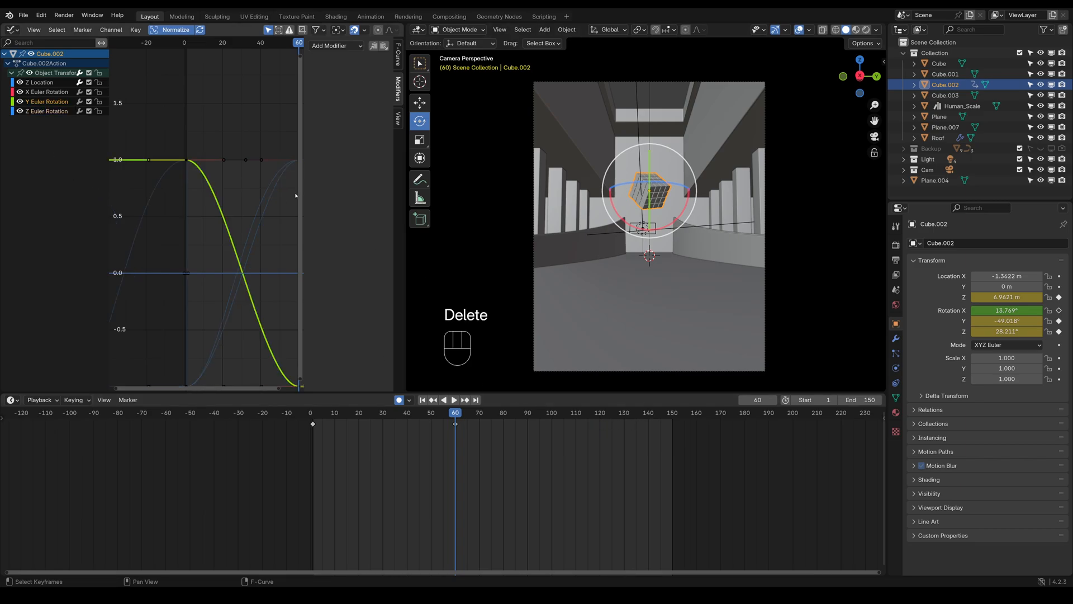
Try a Cycles modifier on the Z Euler Rotation curve with both the before and after modes set to Repeat with Offset
{"action": "left_click", "coordinate": [34, 112]}
{"action": "left_click", "coordinate": [335, 46]}
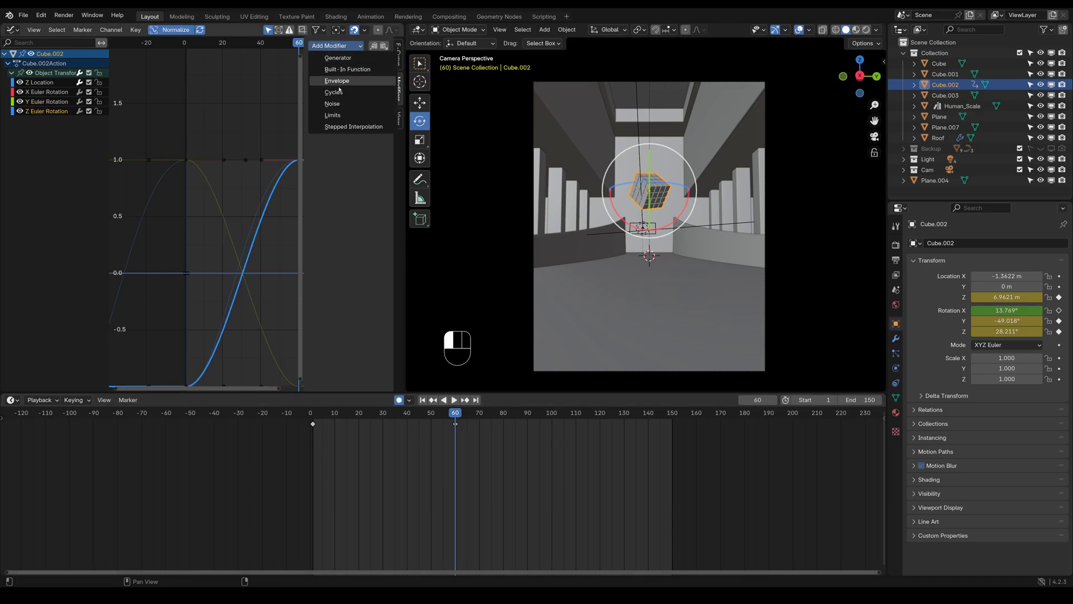
{"action": "left_click", "coordinate": [335, 92]}
{"action": "left_click", "coordinate": [363, 79]}
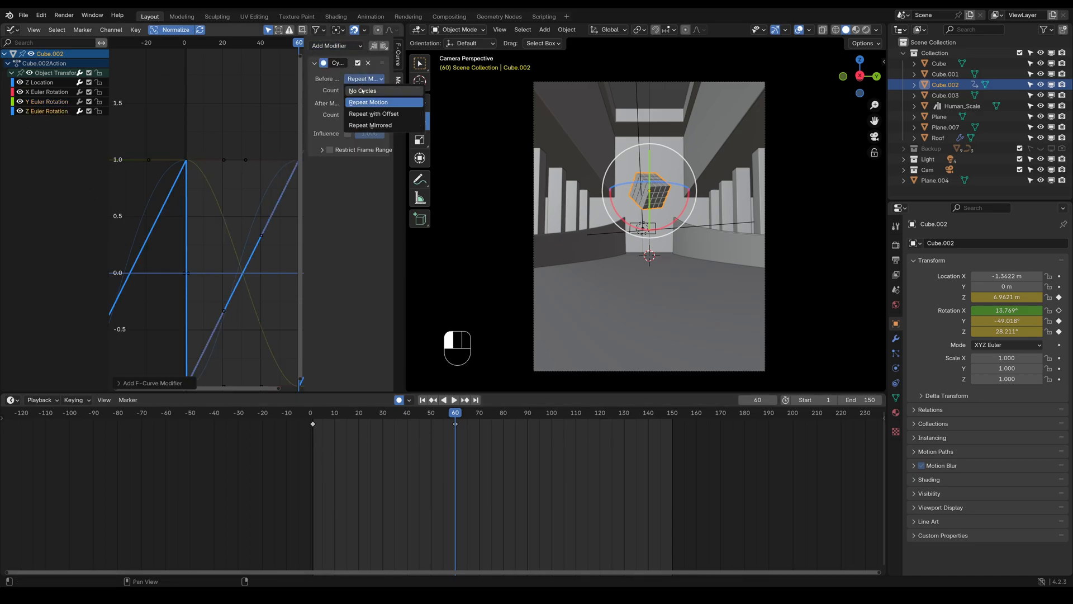
{"action": "left_click", "coordinate": [362, 90]}
{"action": "left_click", "coordinate": [364, 79]}
{"action": "left_click", "coordinate": [369, 113]}
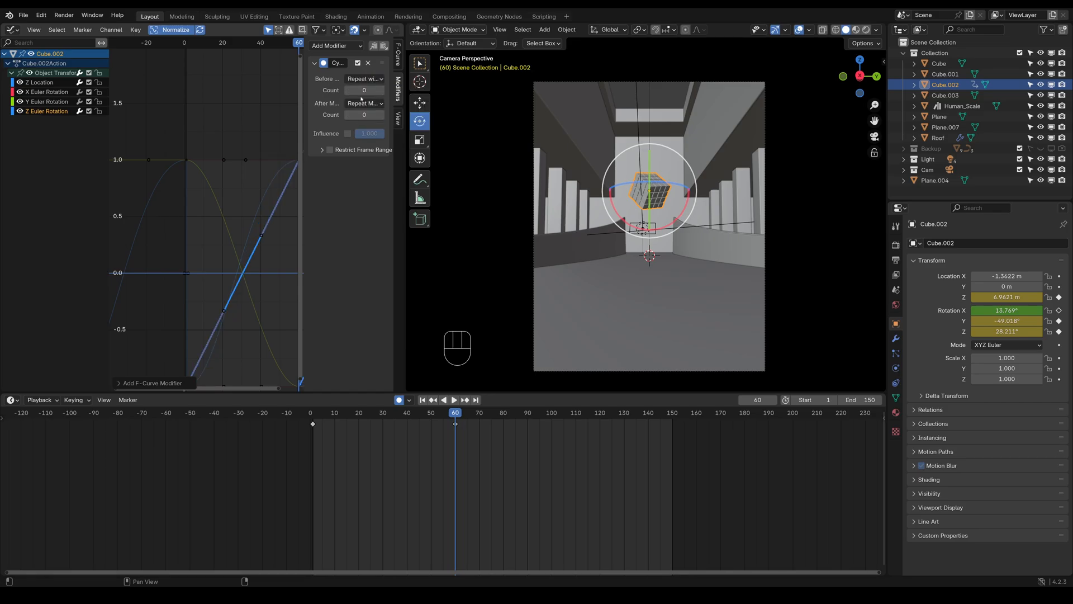
{"action": "left_click", "coordinate": [363, 103]}
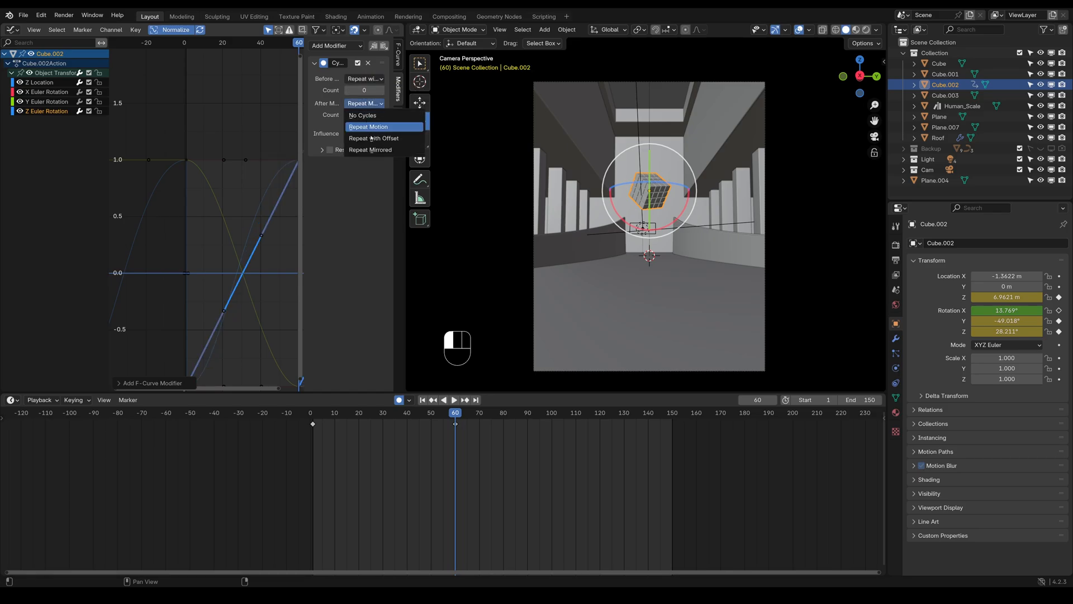
{"action": "left_click", "coordinate": [368, 127]}
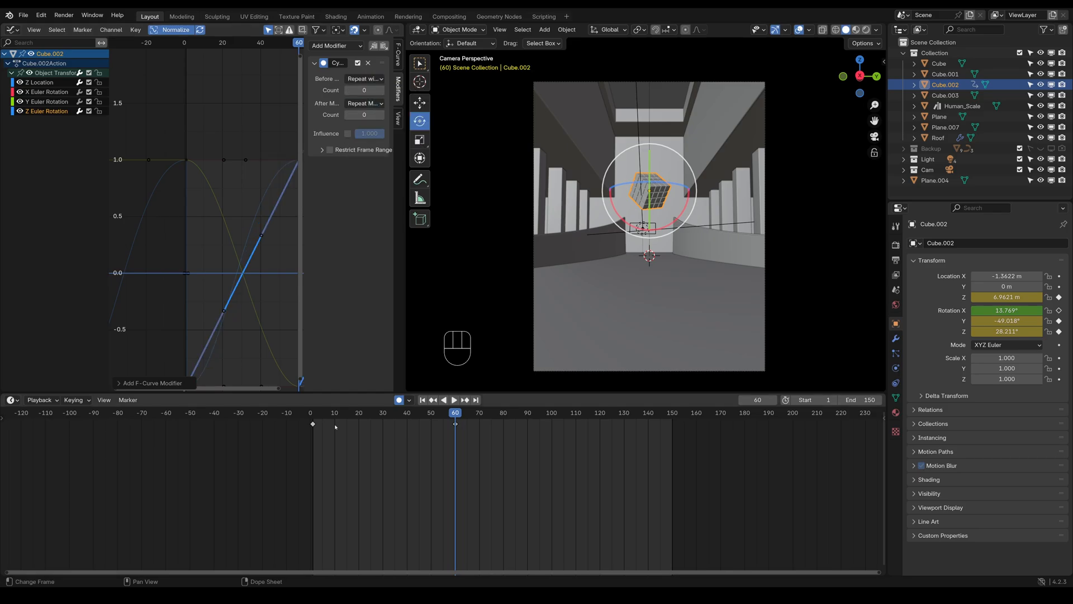
{"action": "left_click", "coordinate": [360, 107]}
{"action": "left_click", "coordinate": [364, 126]}
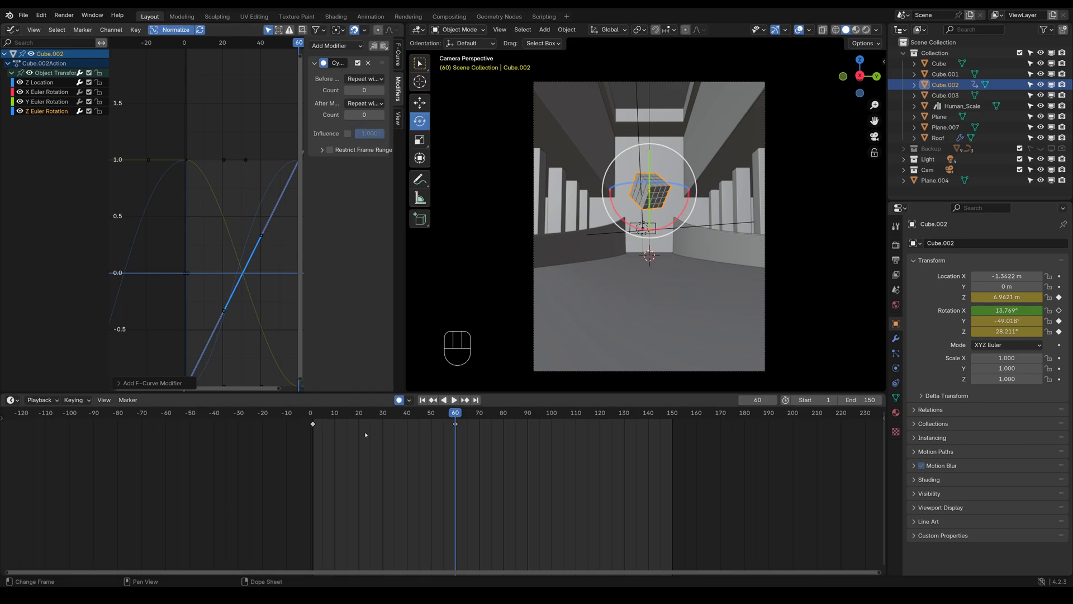
Go to frame 1 and try a Cycles modifier on the Y Euler Rotation curve, using Repeat with Offset before and after
{"action": "left_click", "coordinate": [313, 417]}
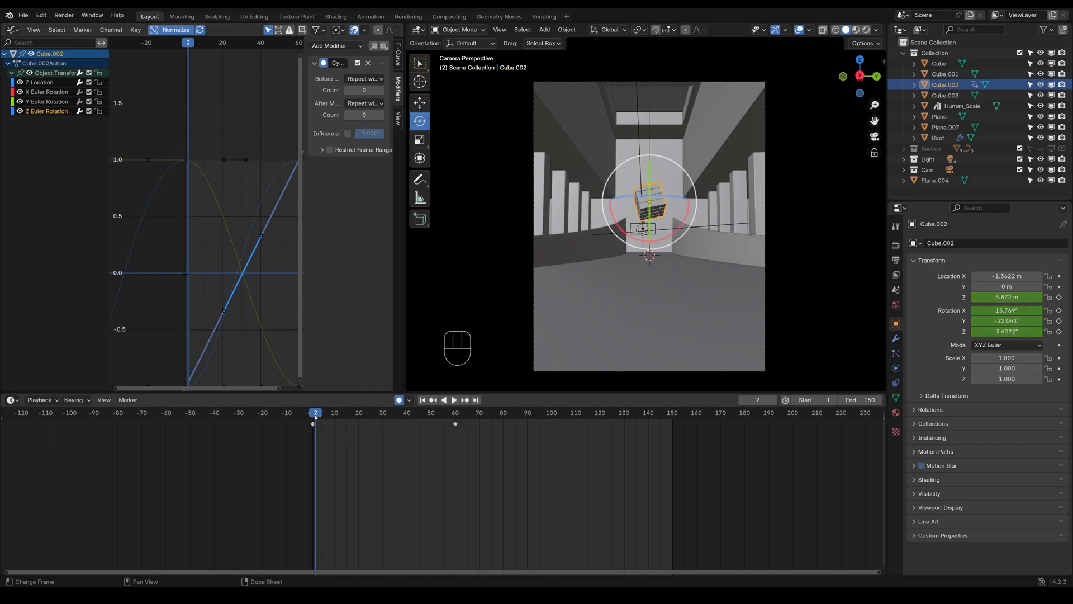
{"action": "left_click", "coordinate": [57, 104]}
{"action": "left_click", "coordinate": [335, 45]}
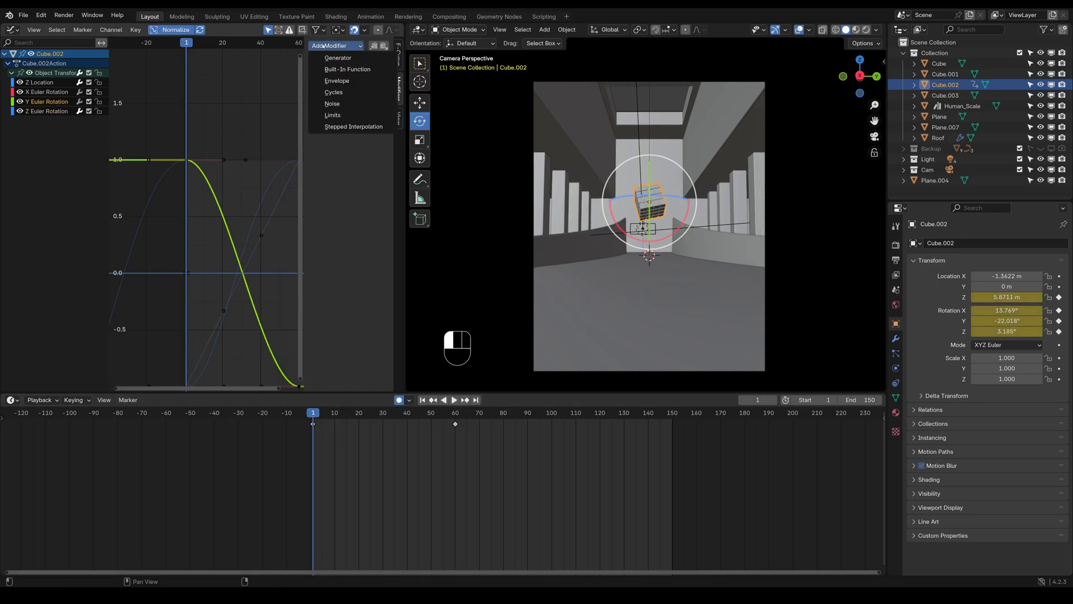
{"action": "left_click", "coordinate": [335, 92]}
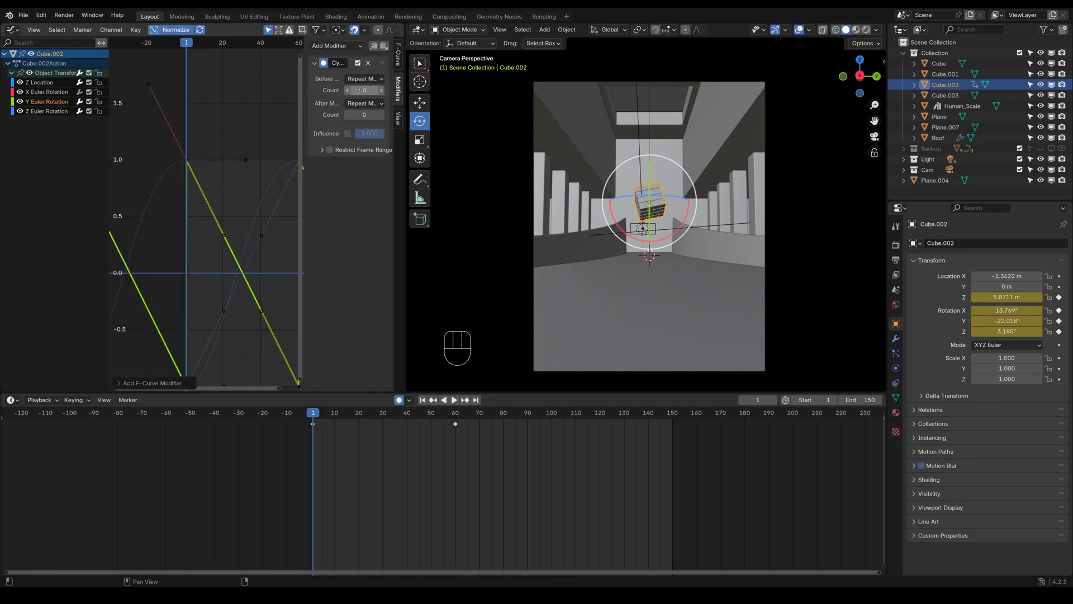
{"action": "left_click", "coordinate": [364, 79]}
{"action": "left_click", "coordinate": [374, 113]}
{"action": "left_click", "coordinate": [364, 103]}
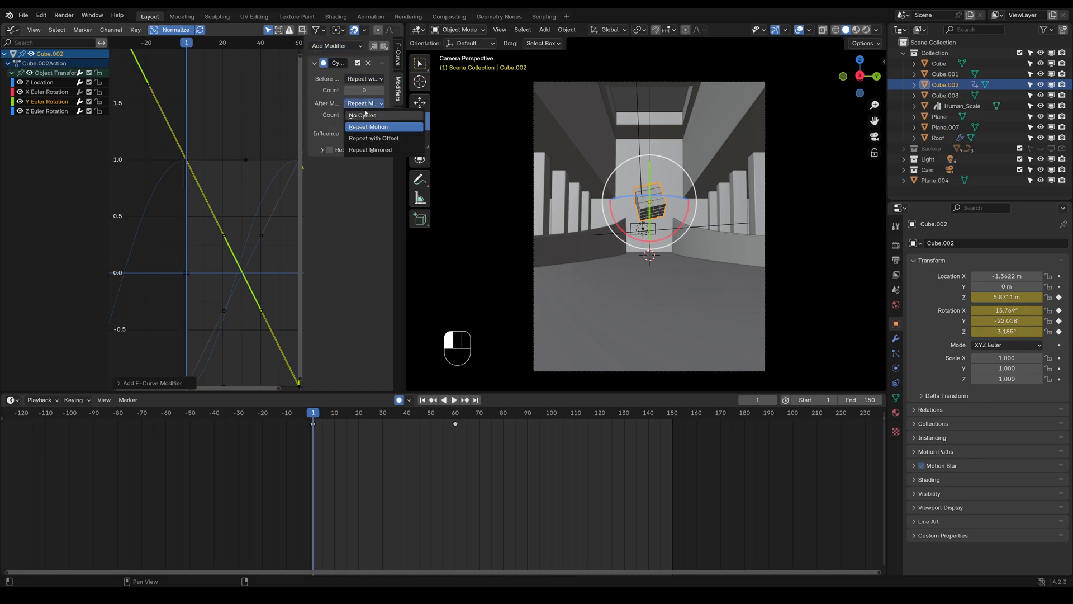
{"action": "left_click", "coordinate": [371, 139]}
Play the animation, stop it, and examine the X, Y and Z Euler Rotation and Z Location curves
{"action": "key", "text": "space"}
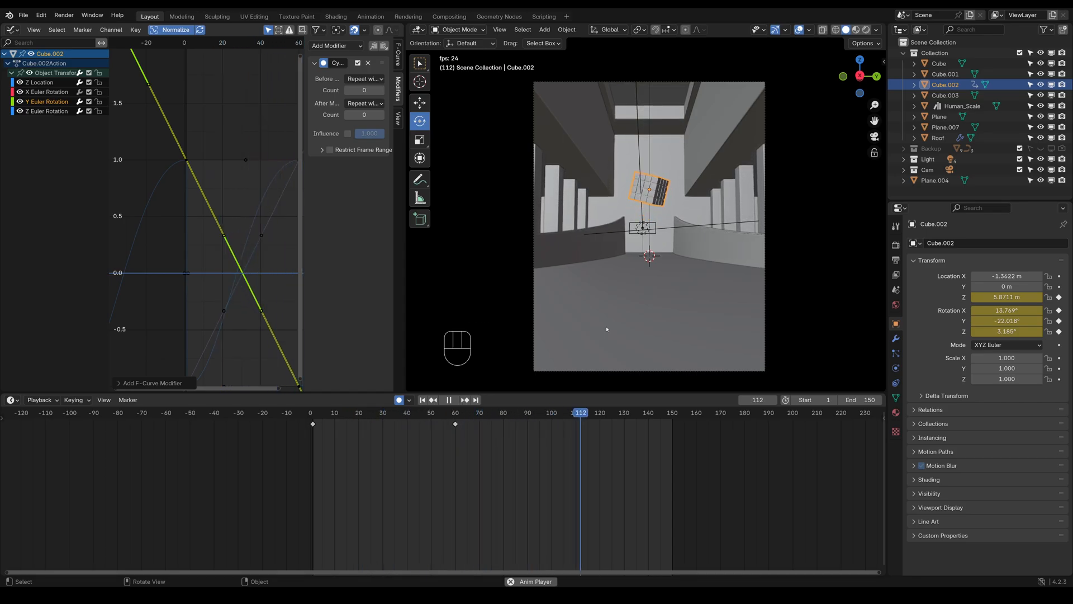
{"action": "key", "text": "Home"}
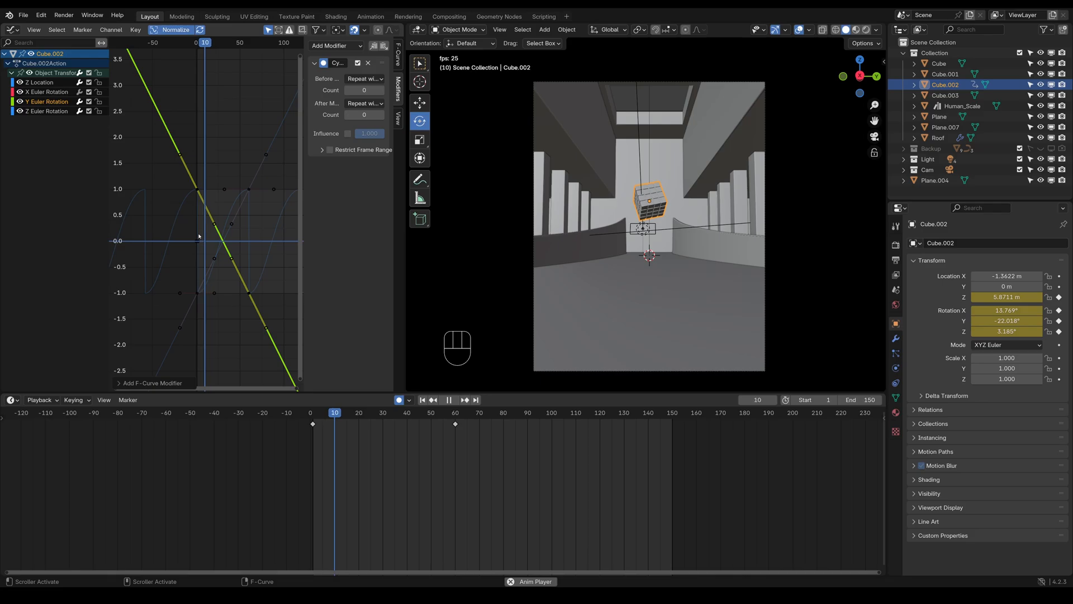
{"action": "key", "text": "space"}
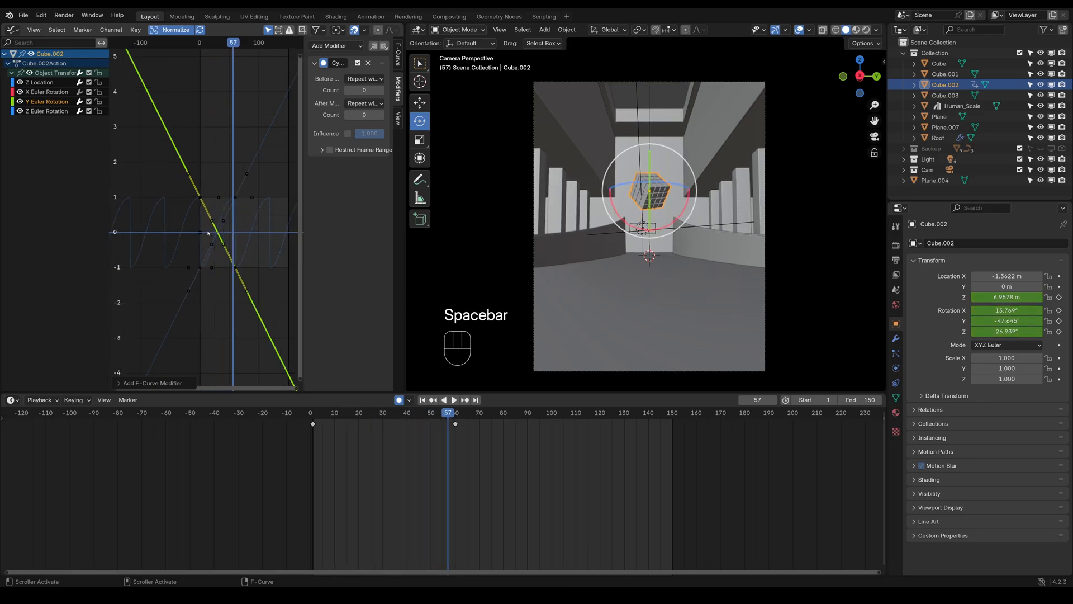
{"action": "left_click", "coordinate": [45, 94]}
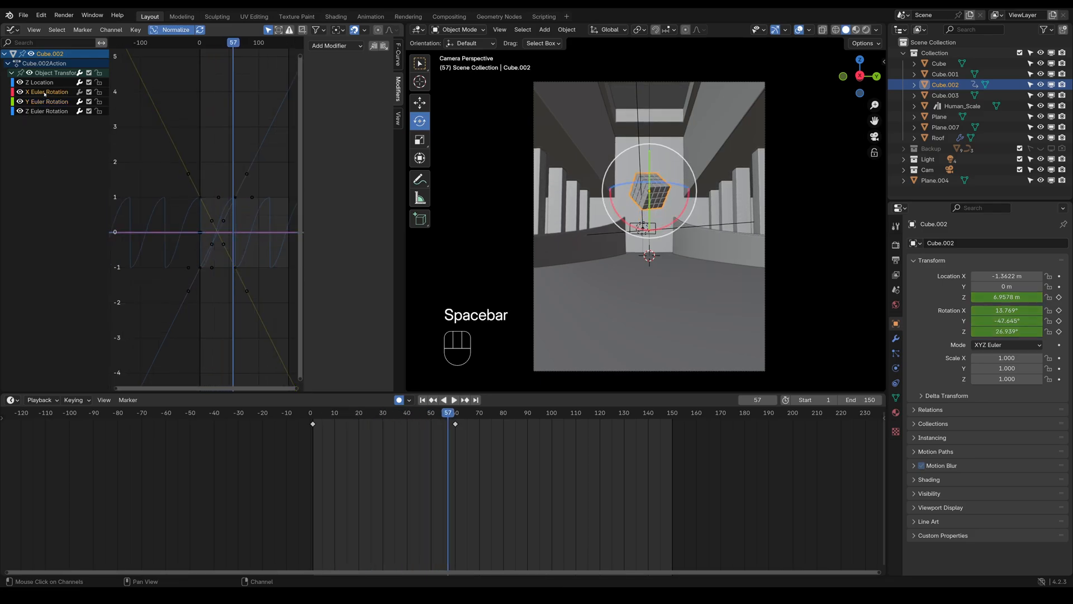
{"action": "left_click", "coordinate": [46, 103]}
{"action": "left_click", "coordinate": [46, 111]}
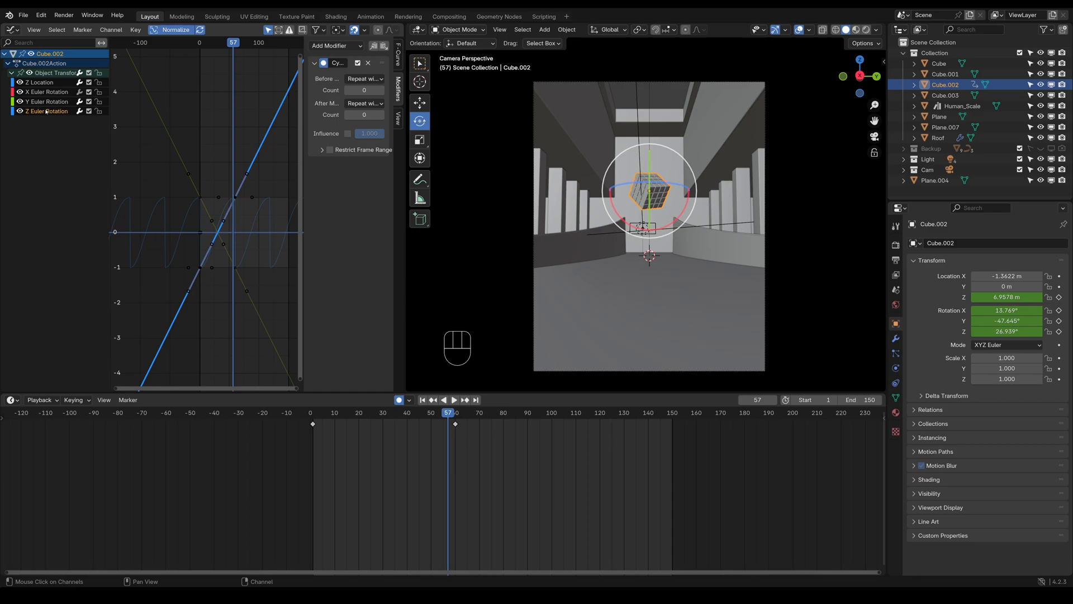
{"action": "left_click", "coordinate": [48, 84]}
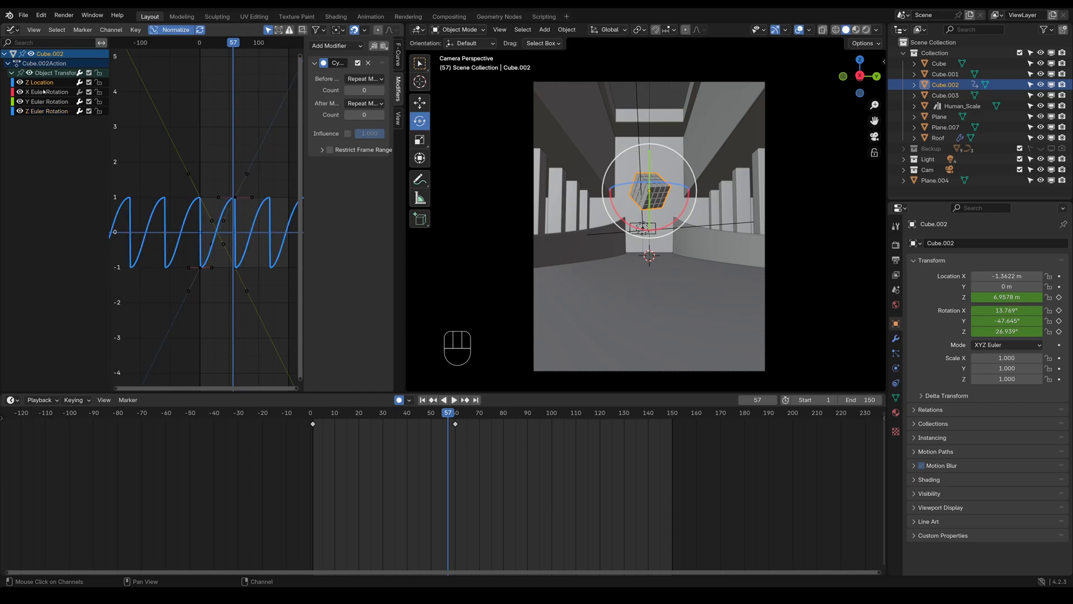
Undo the Cycles modifiers on the Y and Z Euler Rotation curves and the deletion of the frame 120 keyframes
{"action": "key", "text": "ctrl+z"}
{"action": "key", "text": "ctrl+z"}
{"action": "key", "text": "ctrl+z"}
{"action": "key", "text": "ctrl+z"}
{"action": "key", "text": "ctrl+z"}
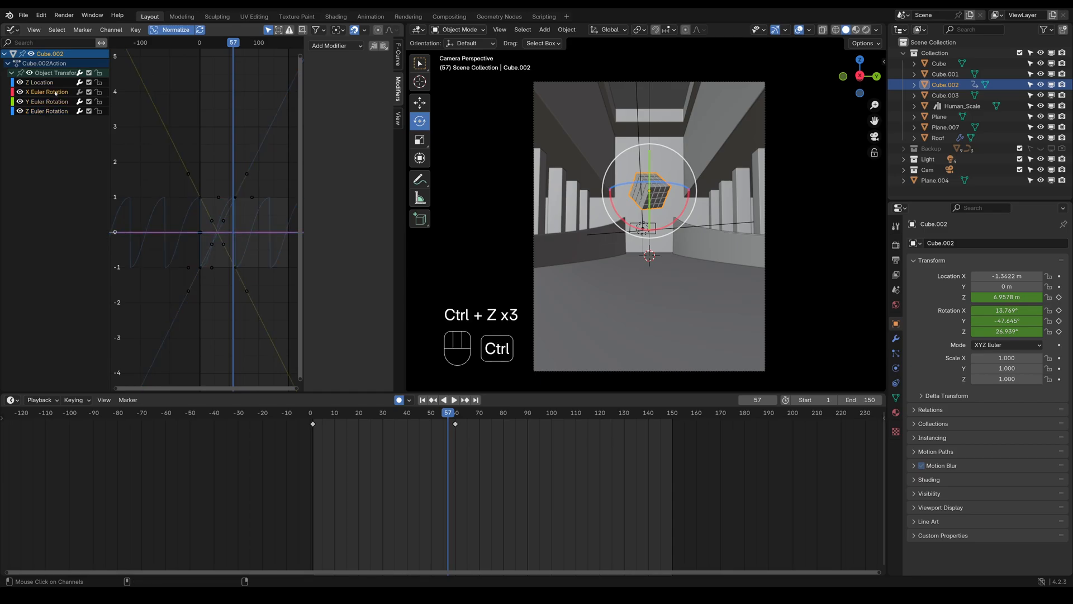
{"action": "key", "text": "ctrl+z"}
{"action": "key", "text": "ctrl+z"}
{"action": "key", "text": "ctrl+z"}
{"action": "key", "text": "ctrl+z"}
{"action": "key", "text": "ctrl+z"}
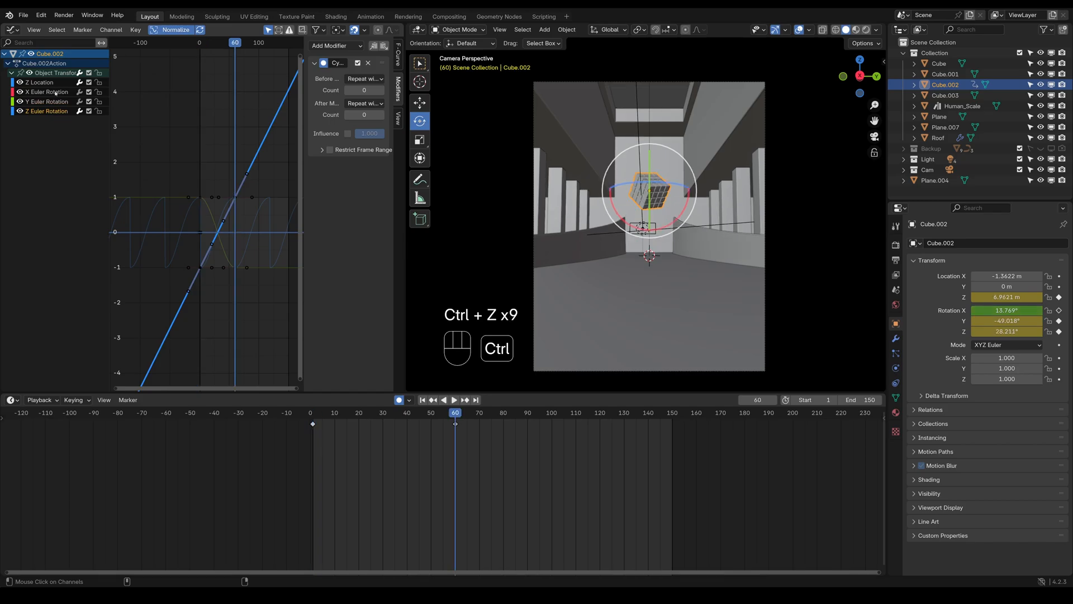
{"action": "key", "text": "ctrl+z"}
{"action": "key", "text": "ctrl+z"}
{"action": "key", "text": "ctrl+z"}
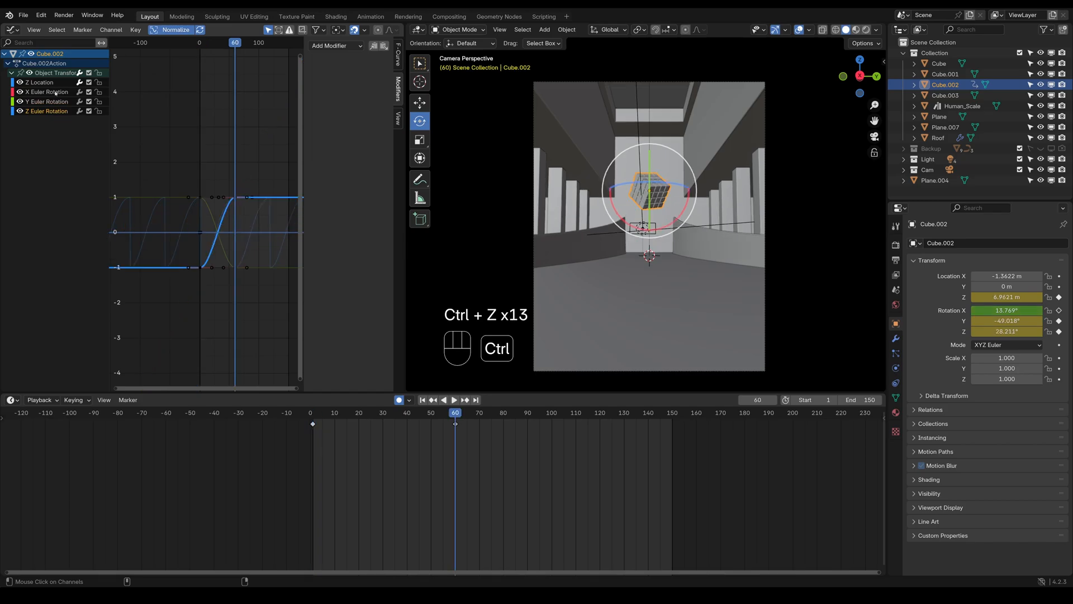
{"action": "key", "text": "ctrl+z"}
{"action": "key", "text": "ctrl+z"}
{"action": "key", "text": "ctrl+z"}
Lock the cube's Z Location channel against editing and play back the animation briefly
{"action": "left_click", "coordinate": [34, 84]}
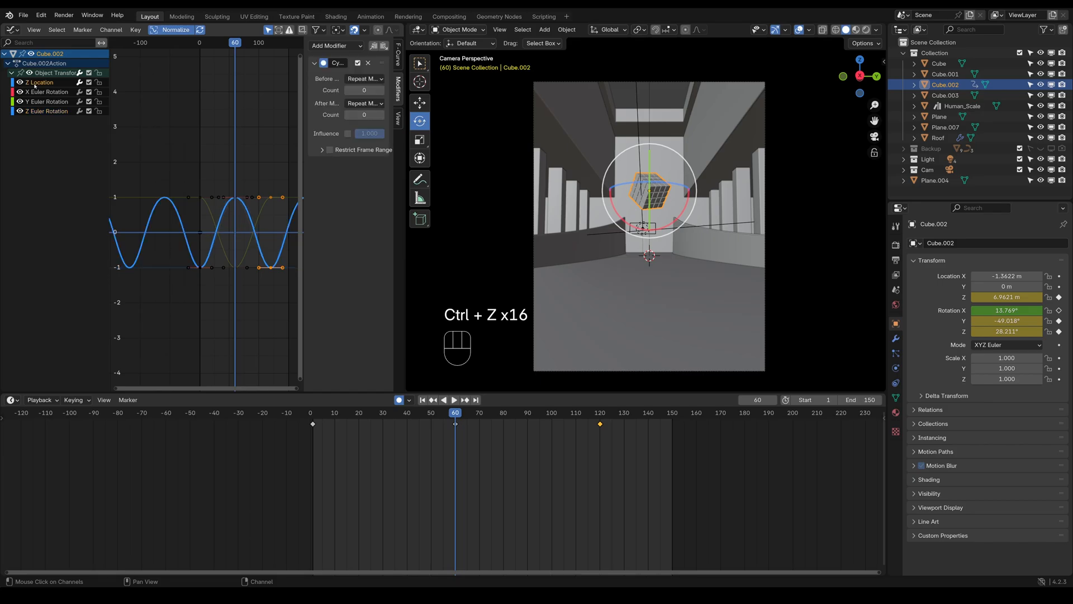
{"action": "left_click", "coordinate": [99, 82]}
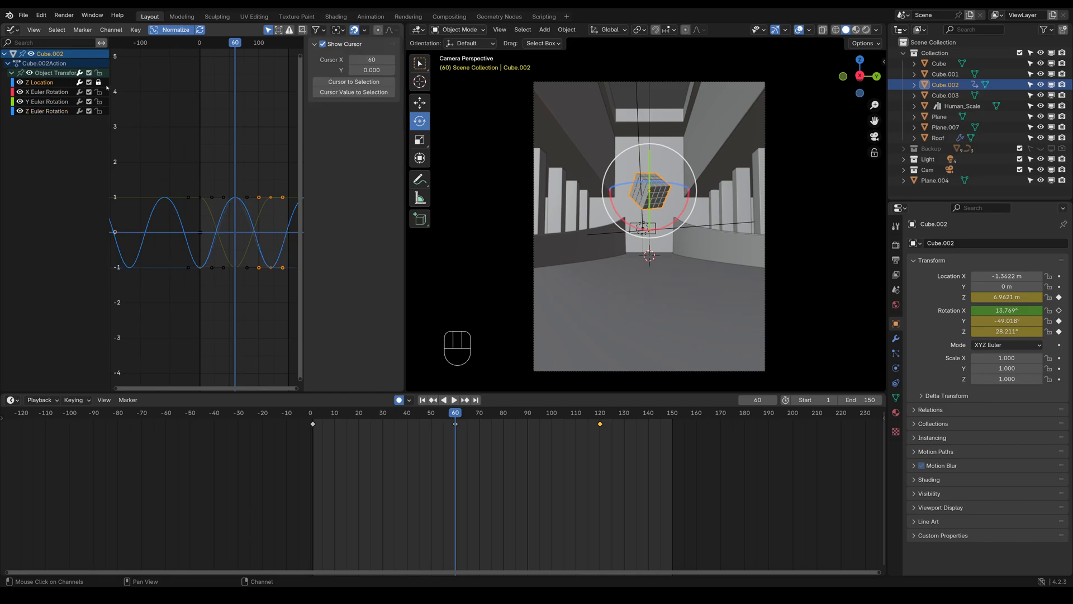
{"action": "key", "text": "space"}
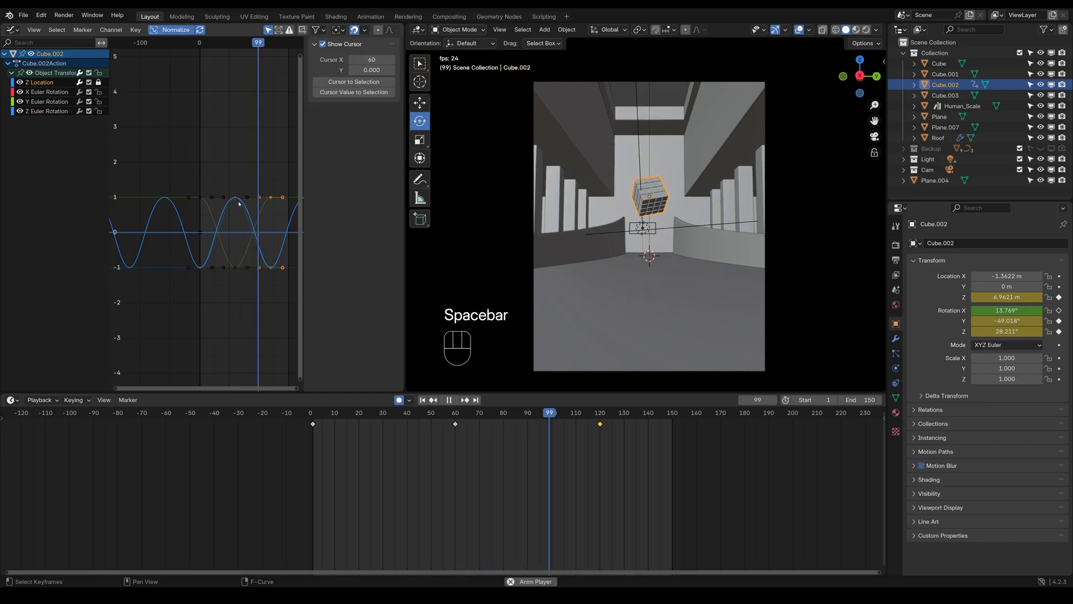
{"action": "key", "text": "space"}
Delete the frame 120 keyframes of the Z and Y Euler Rotation curves, leaving out the locked Z Location channel
{"action": "left_click", "coordinate": [32, 113]}
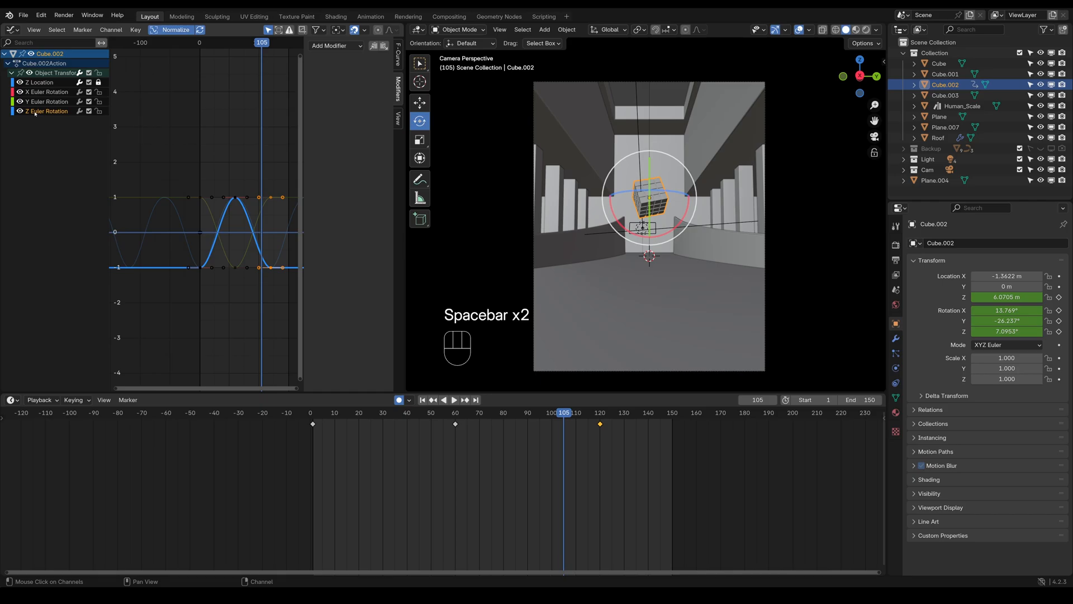
{"action": "left_click", "coordinate": [600, 424]}
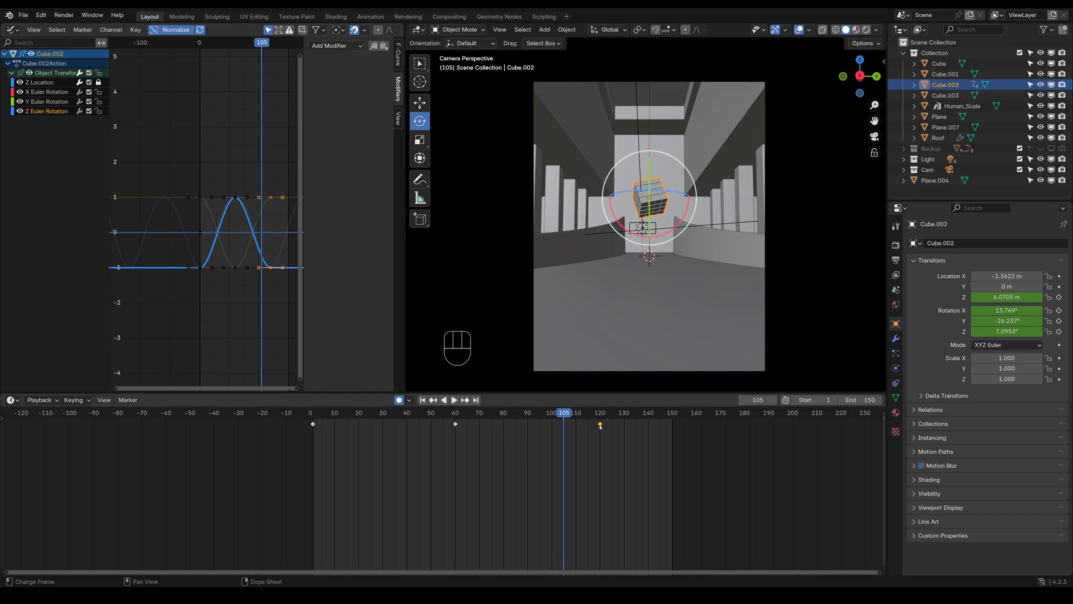
{"action": "key", "text": "Delete"}
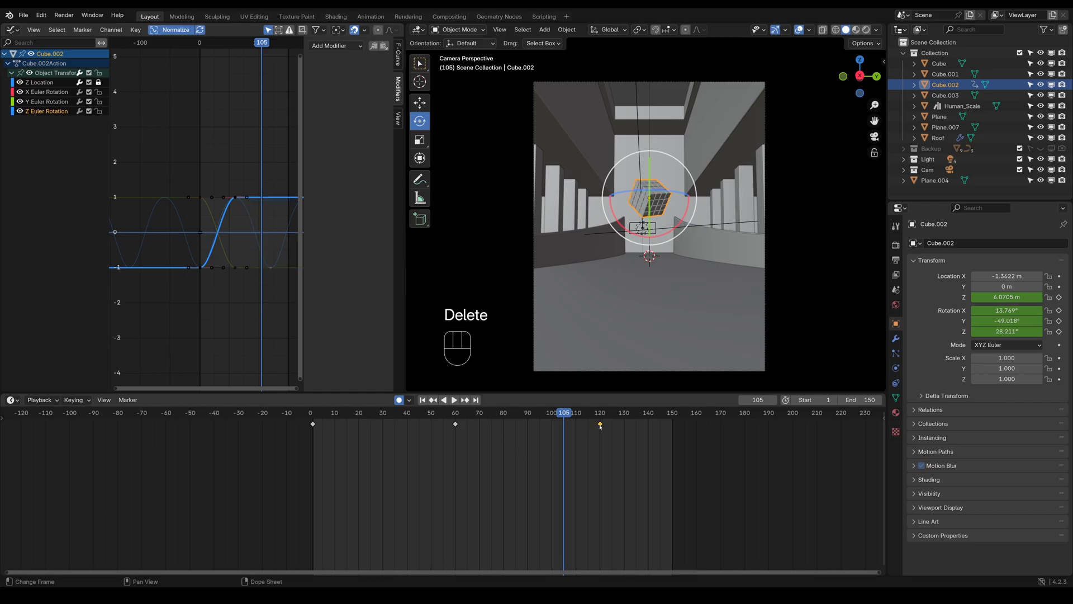
{"action": "left_click", "coordinate": [43, 102]}
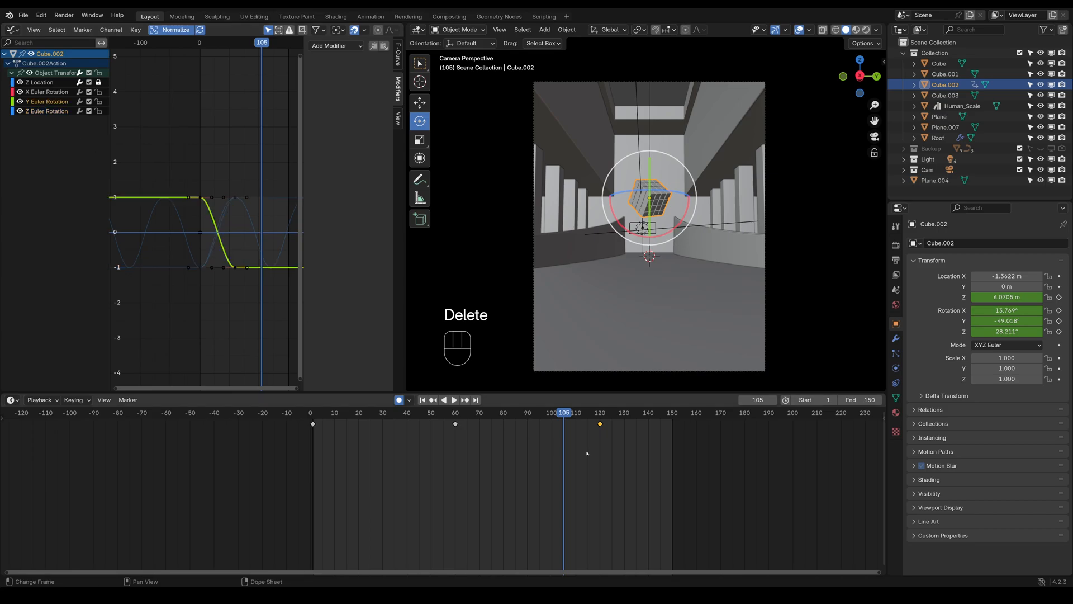
{"action": "left_click", "coordinate": [599, 425]}
{"action": "key", "text": "Delete"}
Add a Cycles modifier to the Z Euler Rotation curve with Repeat with Offset both before and after
{"action": "left_click", "coordinate": [47, 111]}
{"action": "left_click", "coordinate": [334, 47]}
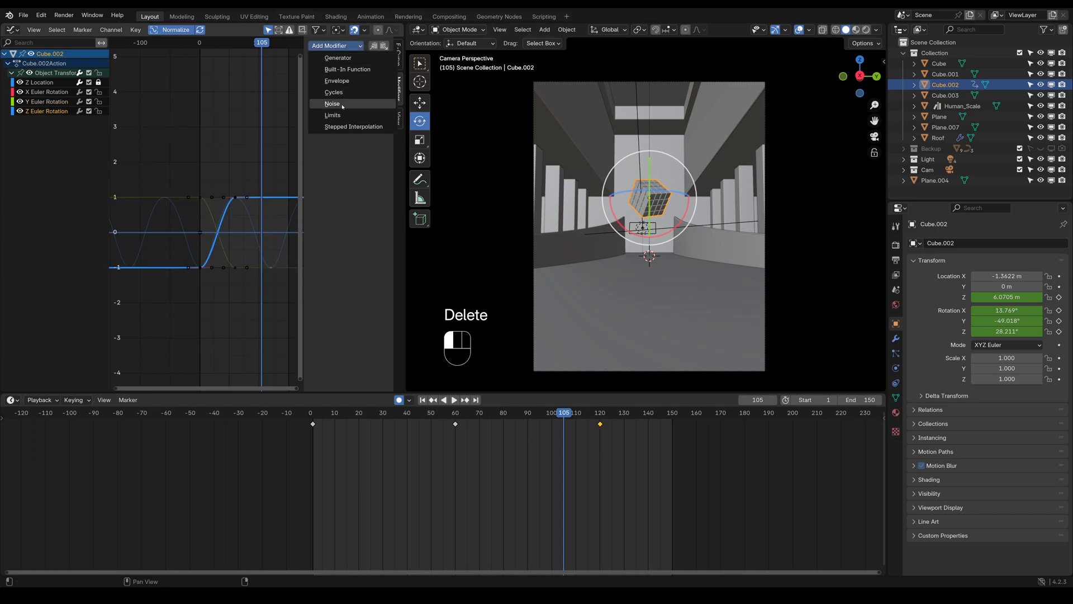
{"action": "left_click", "coordinate": [334, 93]}
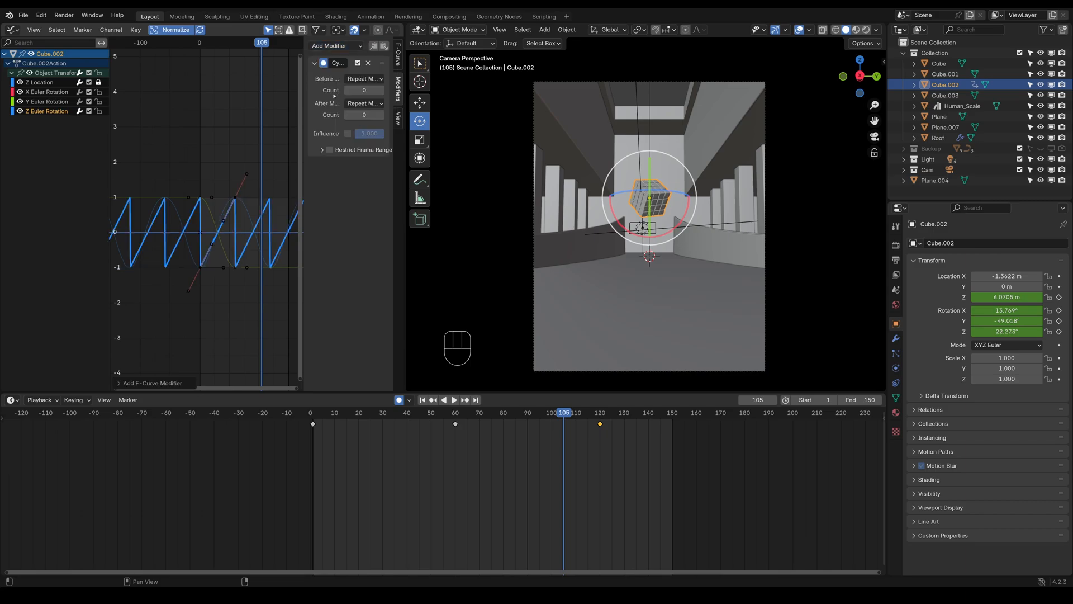
{"action": "left_click", "coordinate": [363, 79]}
{"action": "left_click", "coordinate": [371, 114]}
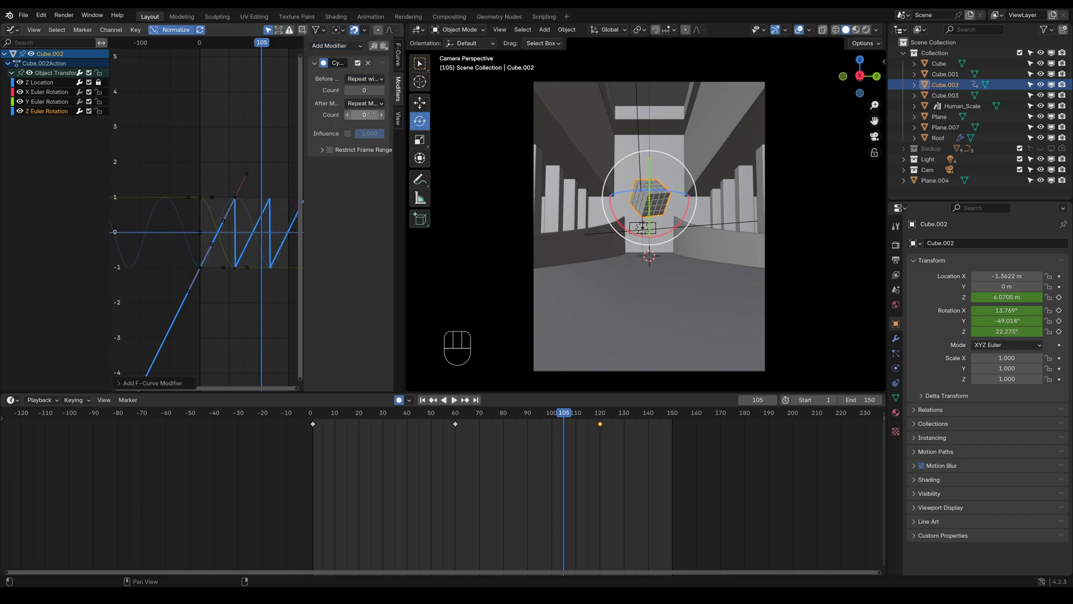
{"action": "left_click", "coordinate": [365, 103]}
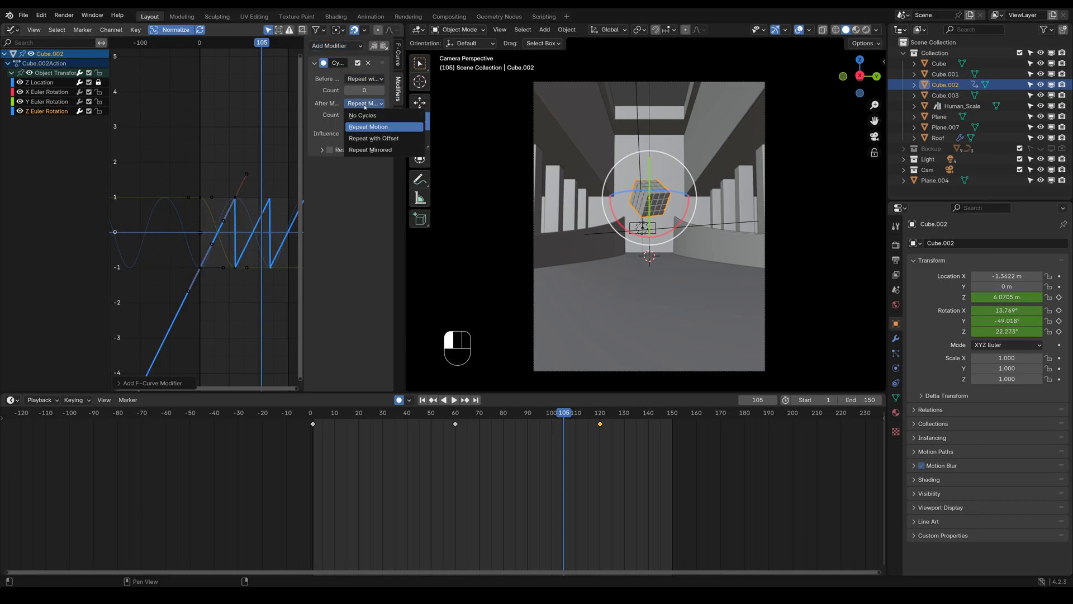
{"action": "left_click", "coordinate": [374, 139]}
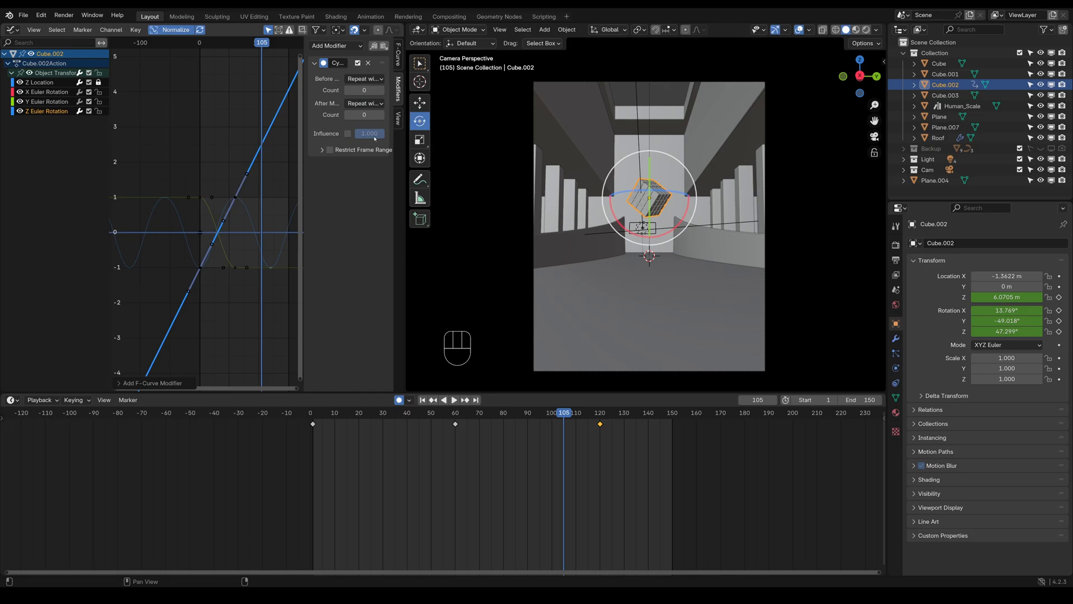
Play back the animation to check the cube's Z rotation, and stop it at frame 0
{"action": "key", "text": "space"}
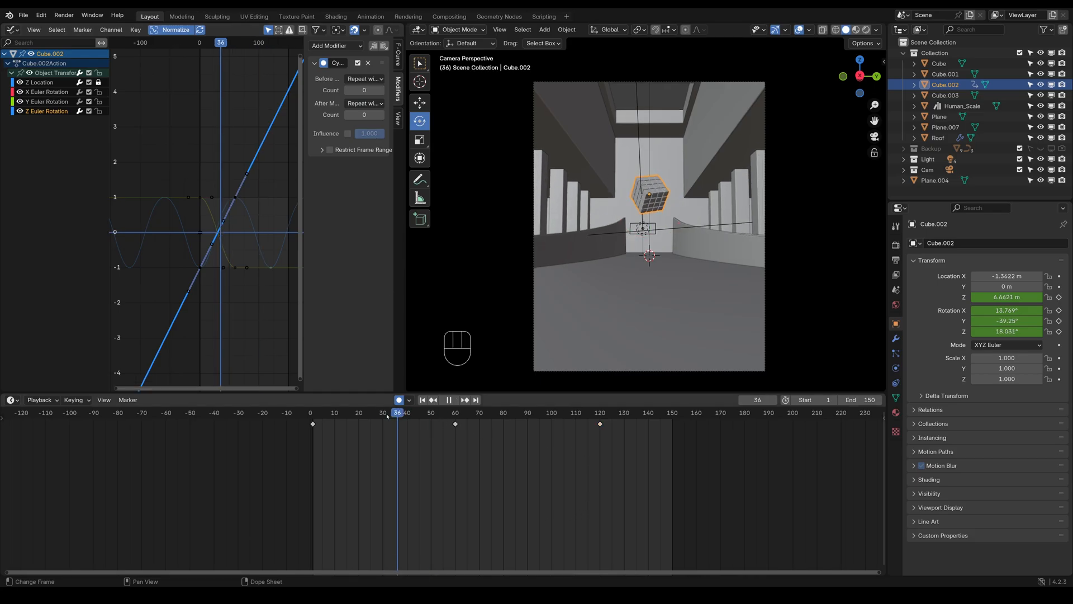
{"action": "left_click", "coordinate": [311, 435]}
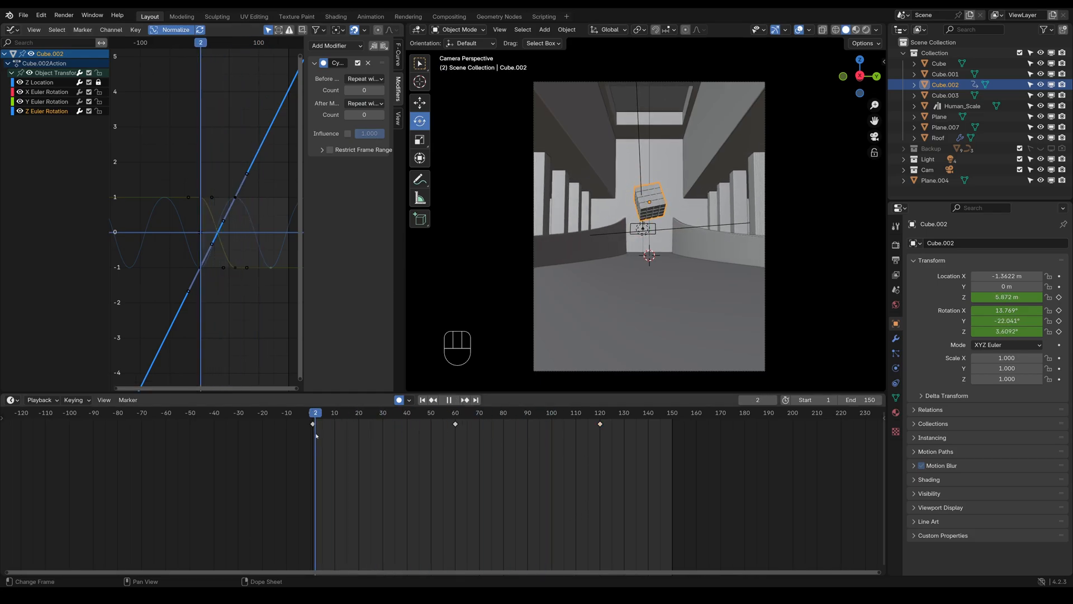
{"action": "key", "text": "space"}
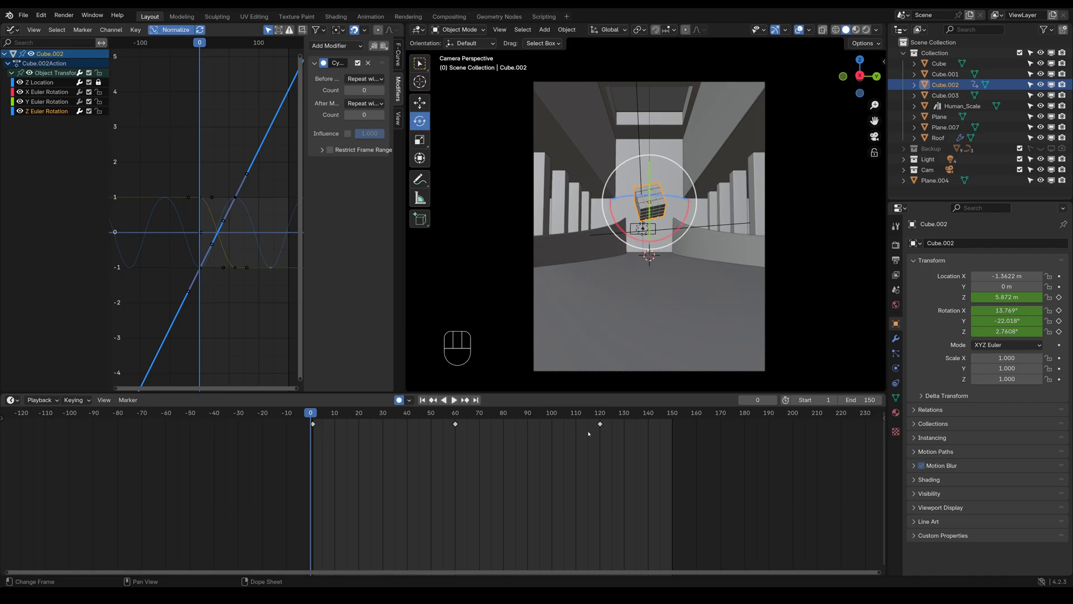
{"action": "key", "text": "Delete"}
Add a Cycles modifier to the Y Euler Rotation curve with Repeat with Offset both before and after
{"action": "left_click", "coordinate": [38, 103]}
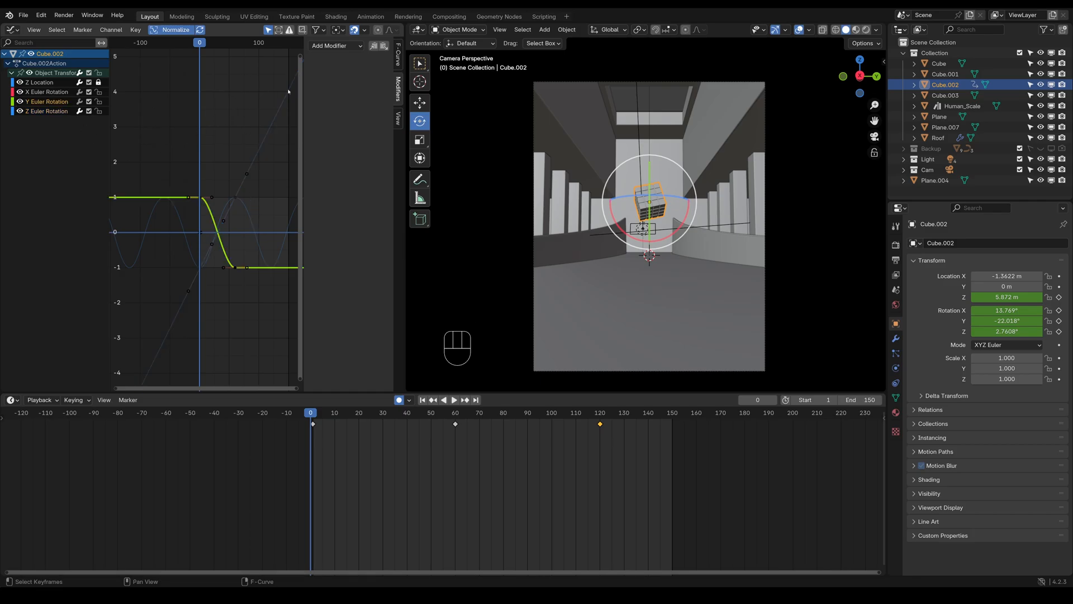
{"action": "left_click", "coordinate": [323, 48]}
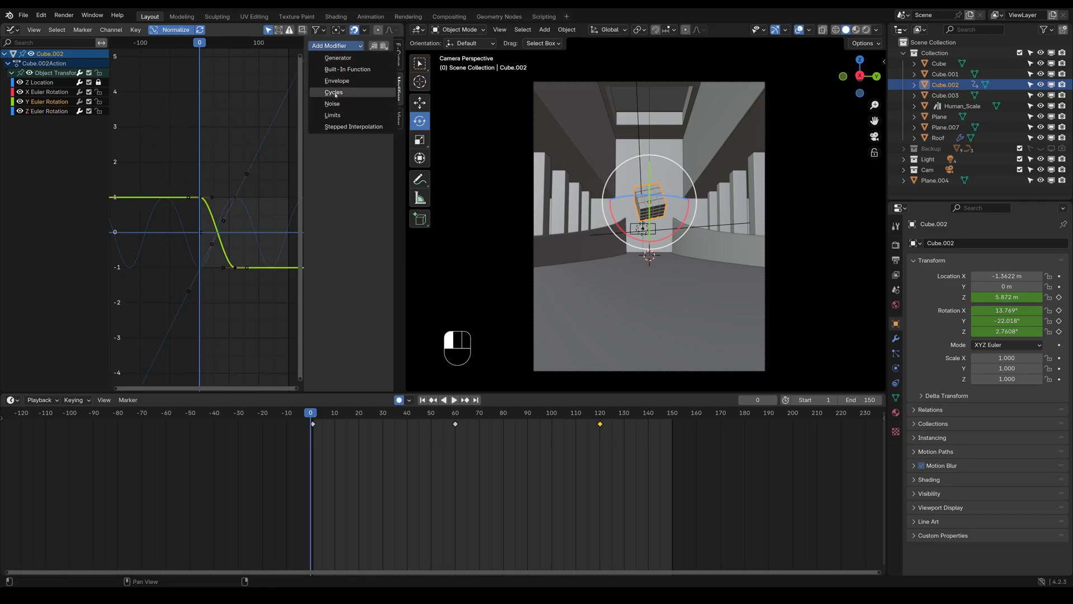
{"action": "left_click", "coordinate": [336, 94]}
{"action": "left_click", "coordinate": [355, 79]}
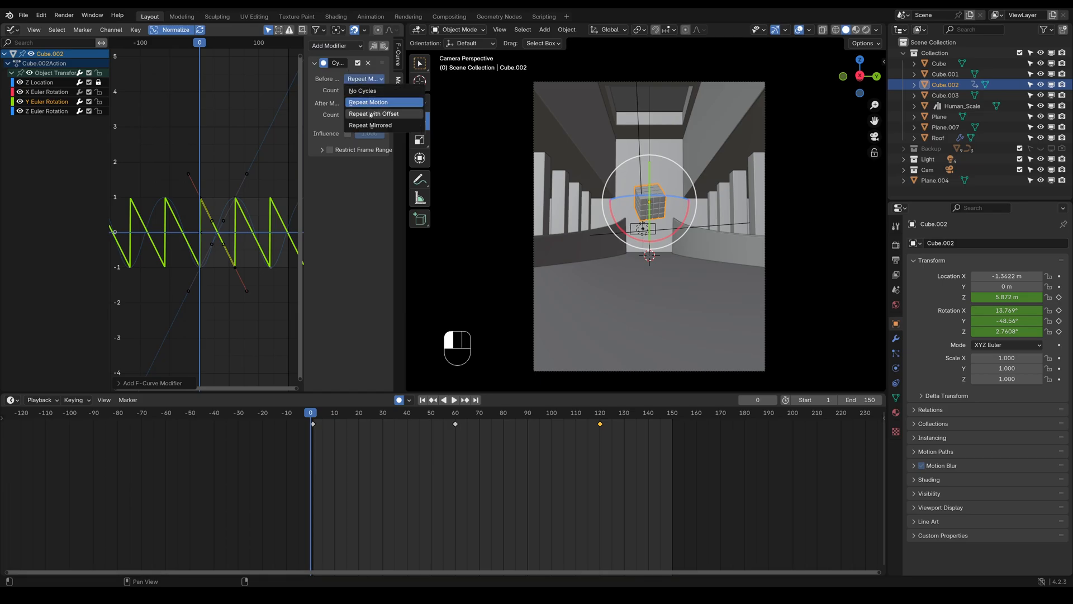
{"action": "left_click", "coordinate": [361, 114]}
{"action": "left_click", "coordinate": [354, 103]}
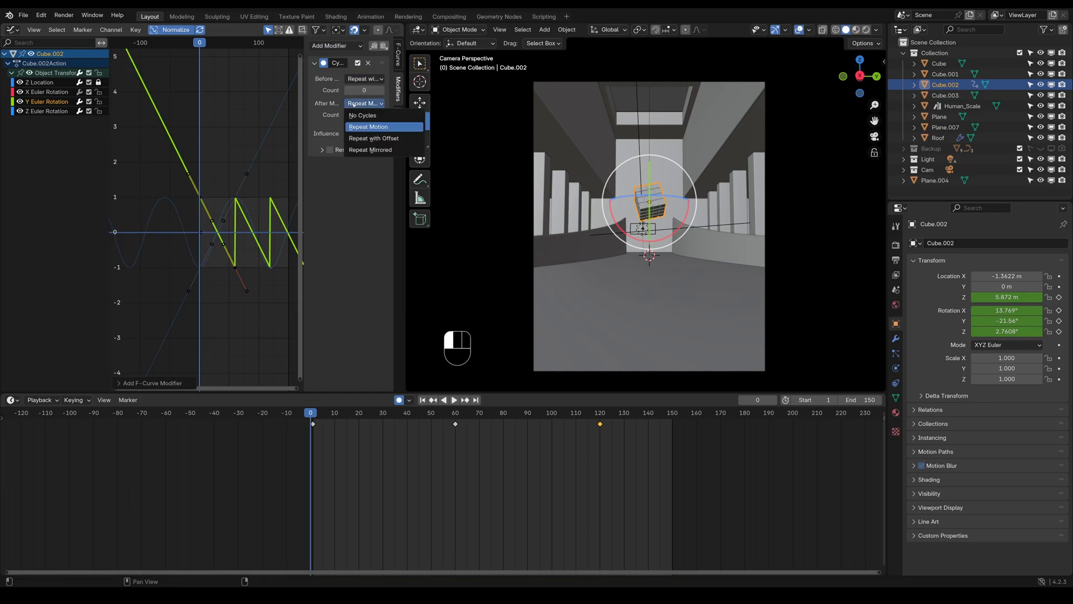
{"action": "left_click", "coordinate": [353, 140]}
Save the file and preview the cube's animation with the viewport overlays hidden
{"action": "key", "text": "space"}
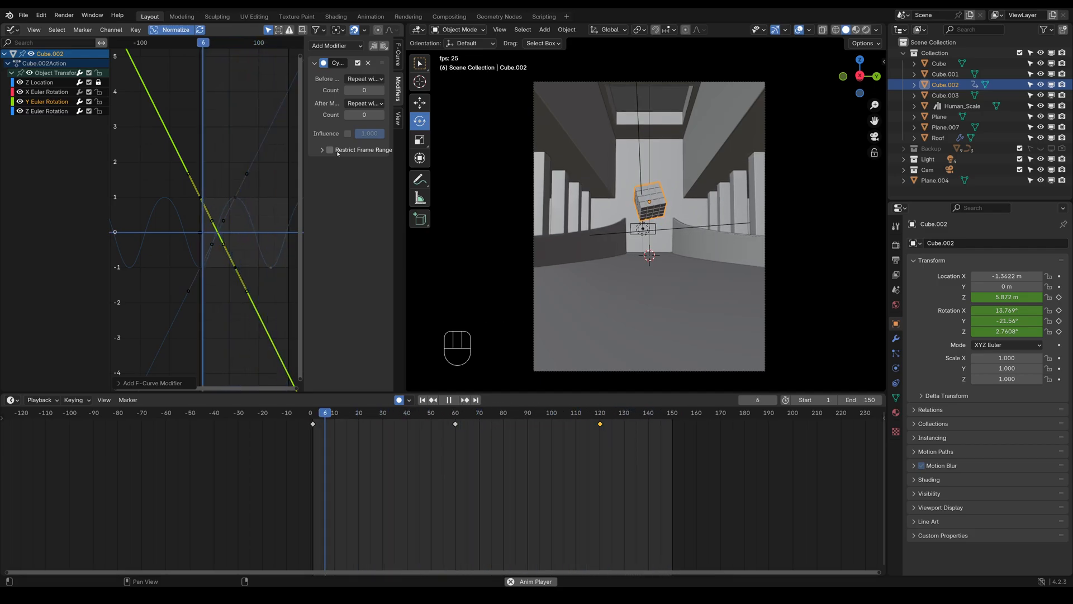
{"action": "key", "text": "space"}
{"action": "key", "text": "ctrl+s"}
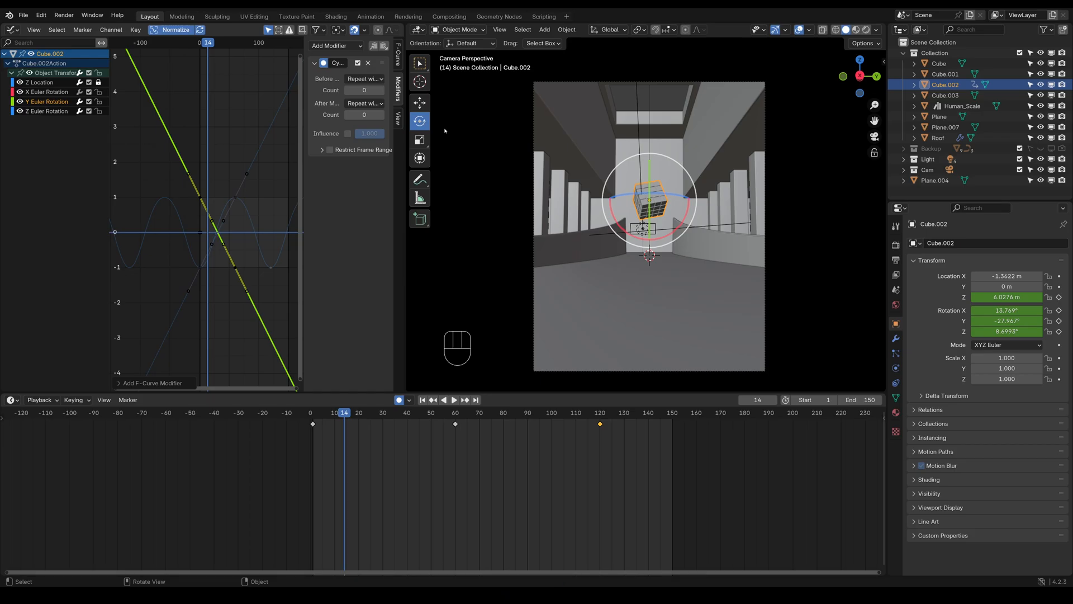
{"action": "key", "text": "ctrl+s"}
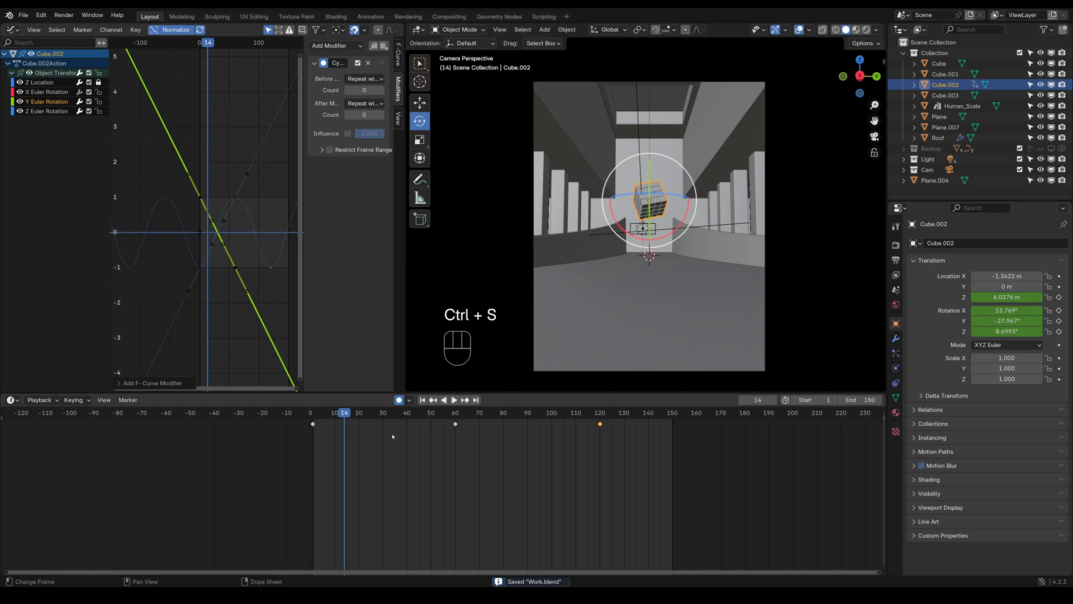
{"action": "key", "text": "space"}
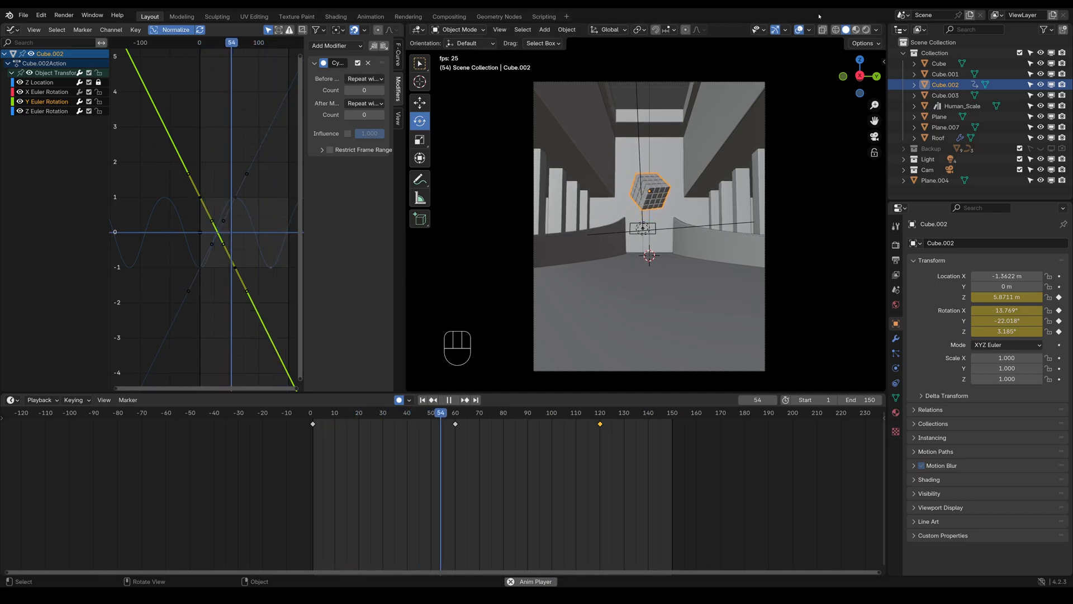
{"action": "key", "text": "shift+alt+z"}
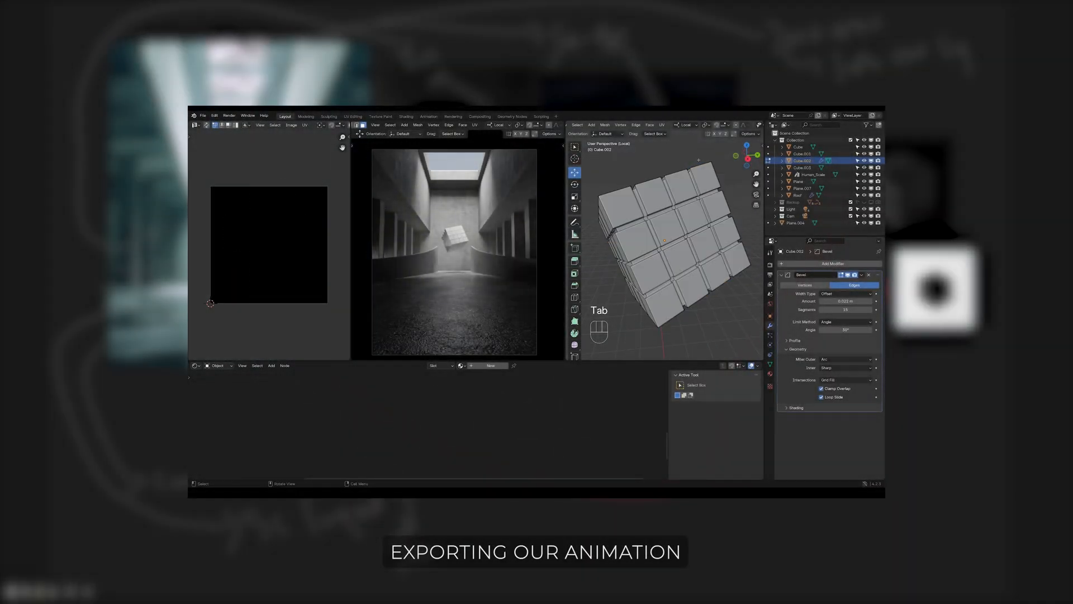
Duplicate the grooved cube, move the copy to the Backup collection, and save the file
{"action": "middle_click_drag", "start_coordinate": [699, 160], "coordinate": [679, 185]}
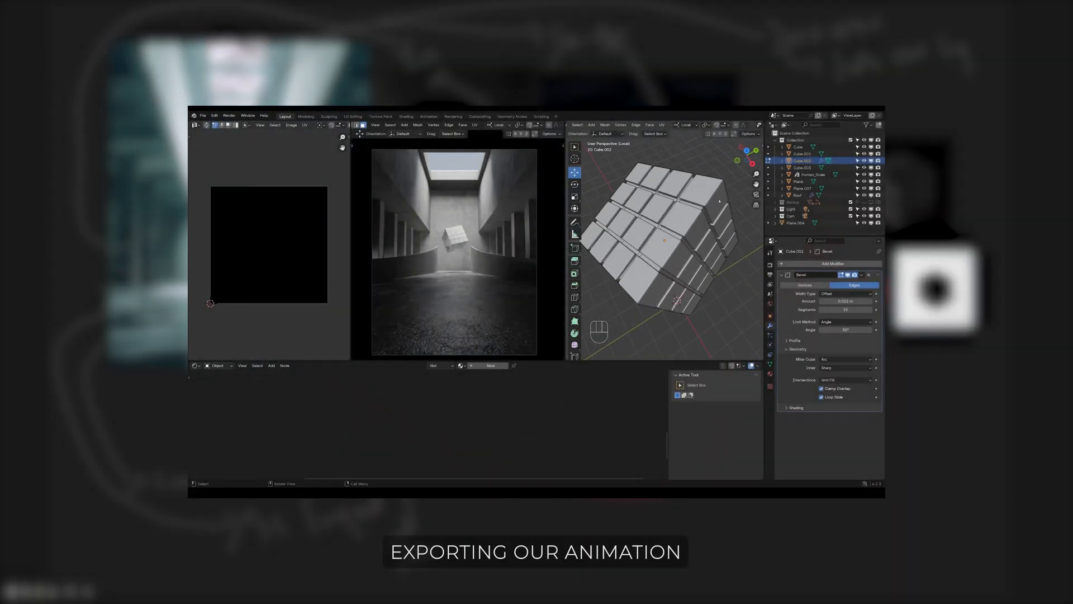
{"action": "key", "text": "Tab"}
{"action": "key", "text": "shift+d"}
{"action": "key", "text": "m"}
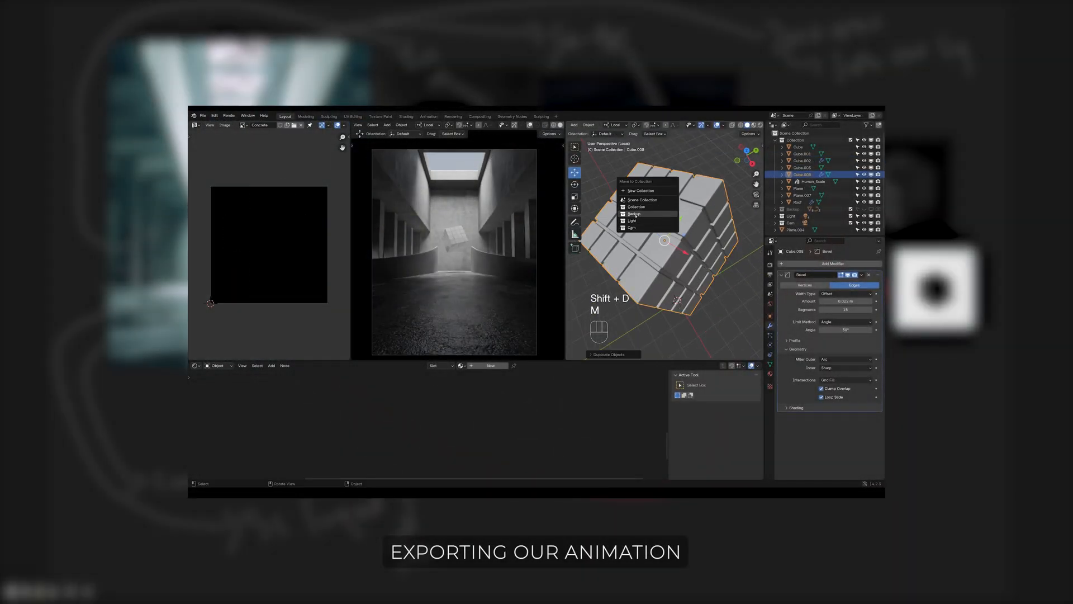
{"action": "left_click", "coordinate": [636, 216]}
{"action": "key", "text": "ctrl+s"}
Select all of the cube's faces in Edit Mode and try to select its sharp edges
{"action": "scroll", "coordinate": [664, 240], "scroll_direction": "up", "scroll_amount": 3}
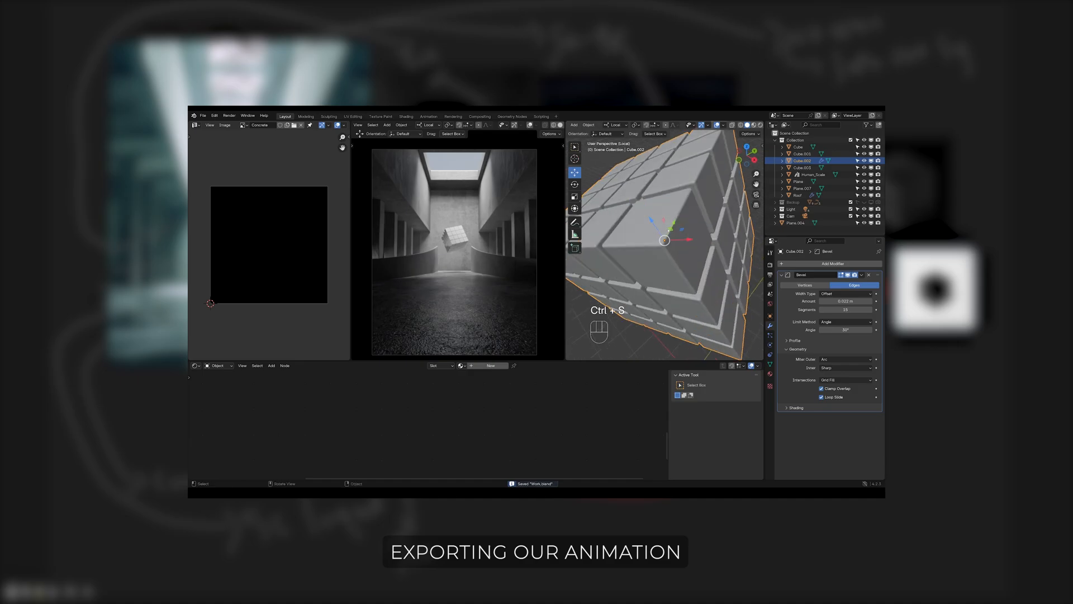
{"action": "key", "text": "Tab"}
{"action": "middle_click_drag", "start_coordinate": [669, 230], "coordinate": [704, 172]}
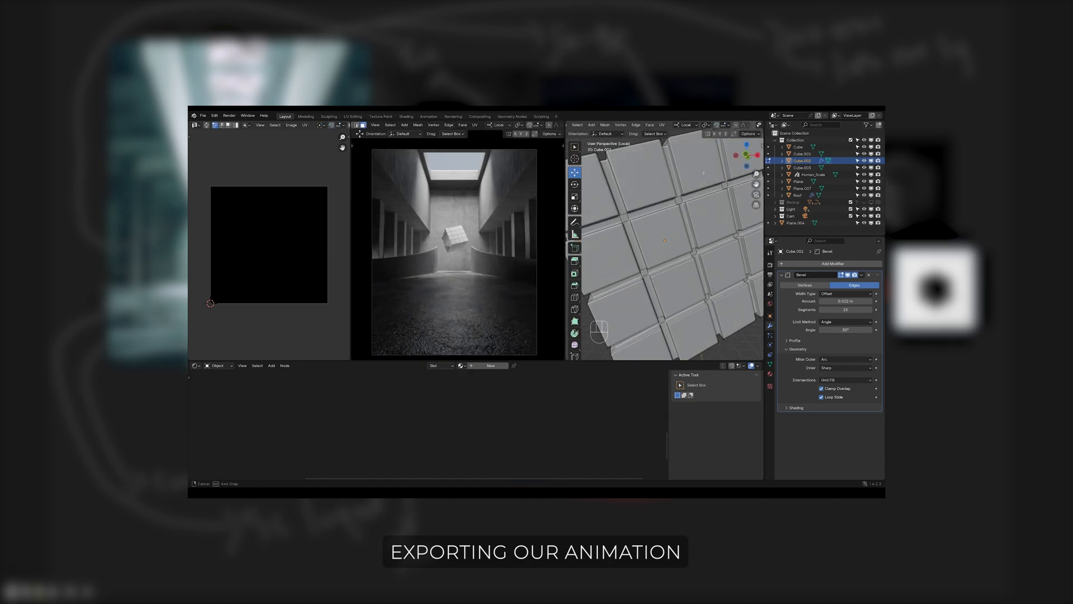
{"action": "scroll", "coordinate": [690, 222], "scroll_direction": "down", "scroll_amount": 5}
{"action": "key", "text": "a"}
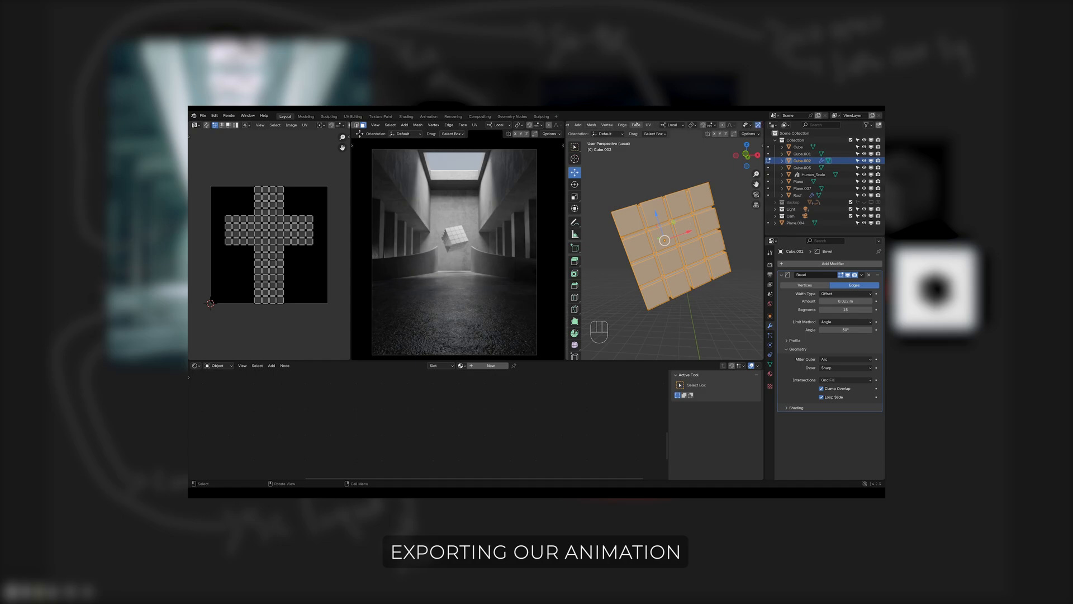
{"action": "left_click", "coordinate": [632, 125]}
{"action": "mouse_move", "coordinate": [676, 213]}
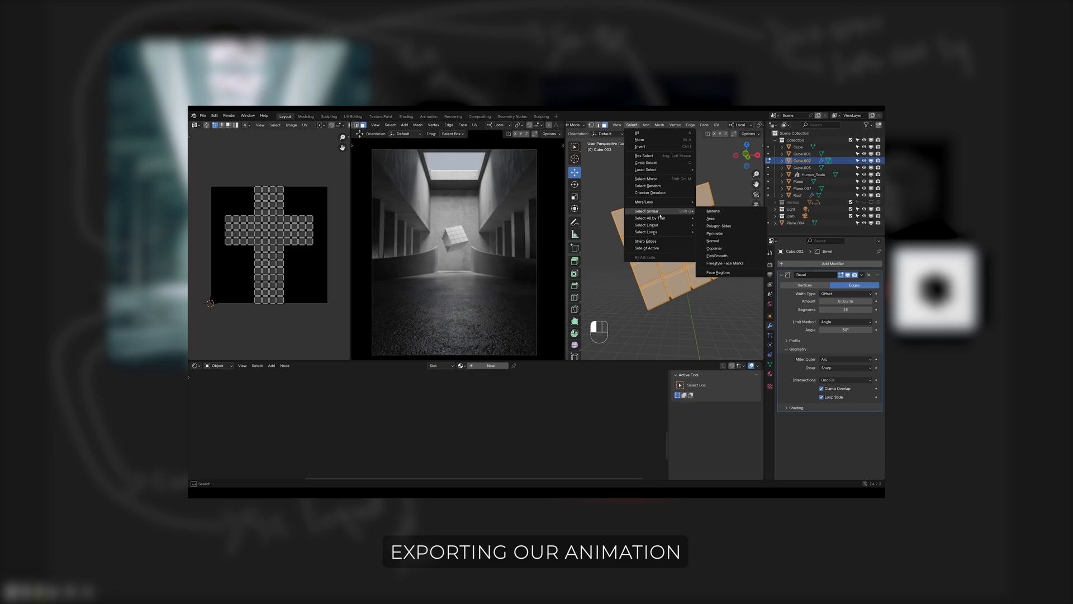
{"action": "left_click", "coordinate": [645, 241]}
Return to Object Mode and convert the cube to a mesh so that its Bevel modifier is baked in
{"action": "key", "text": "Tab"}
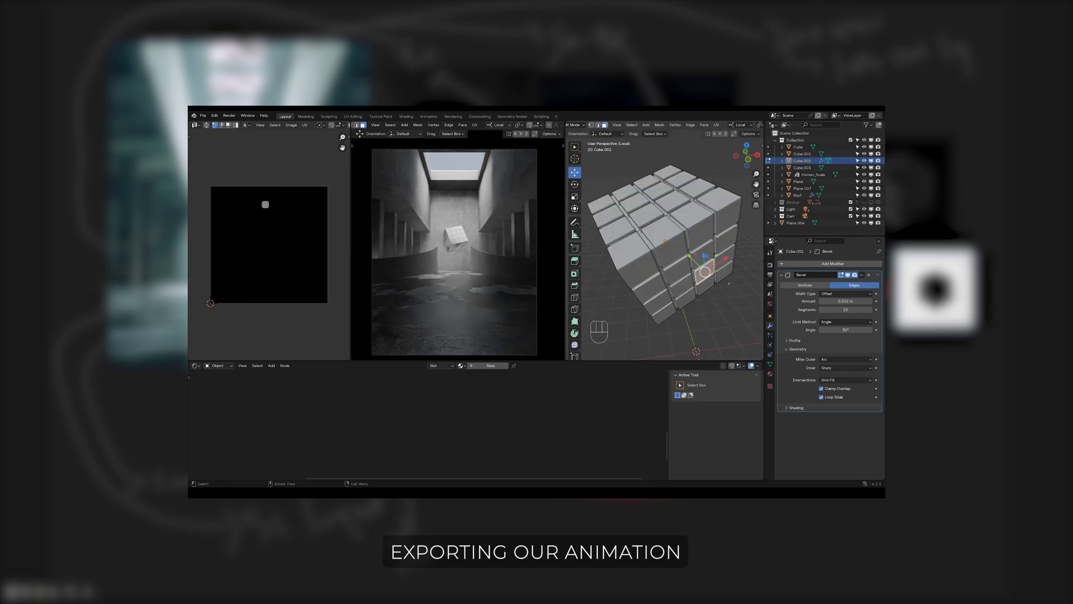
{"action": "key", "text": "Tab"}
{"action": "right_click", "coordinate": [698, 233]}
{"action": "mouse_move", "coordinate": [698, 255]}
{"action": "left_click", "coordinate": [729, 262]}
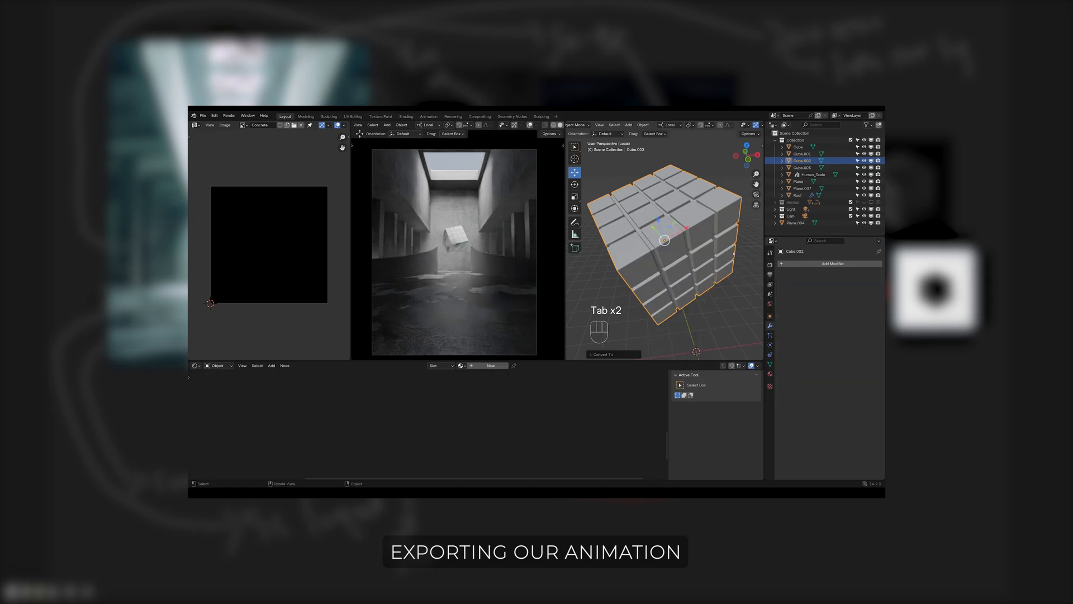
Apply the object transform of the converted cube
{"action": "key", "text": "Tab"}
{"action": "key", "text": "Tab"}
{"action": "key", "text": "ctrl+a"}
{"action": "left_click", "coordinate": [631, 218]}
Open the object selection commands
{"action": "left_click", "coordinate": [615, 125]}
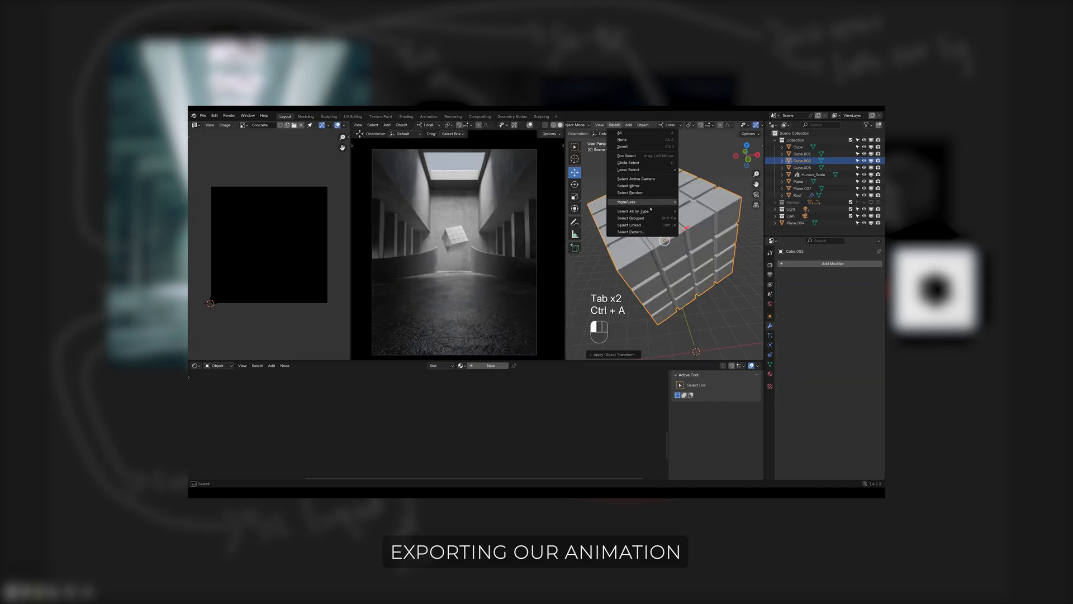